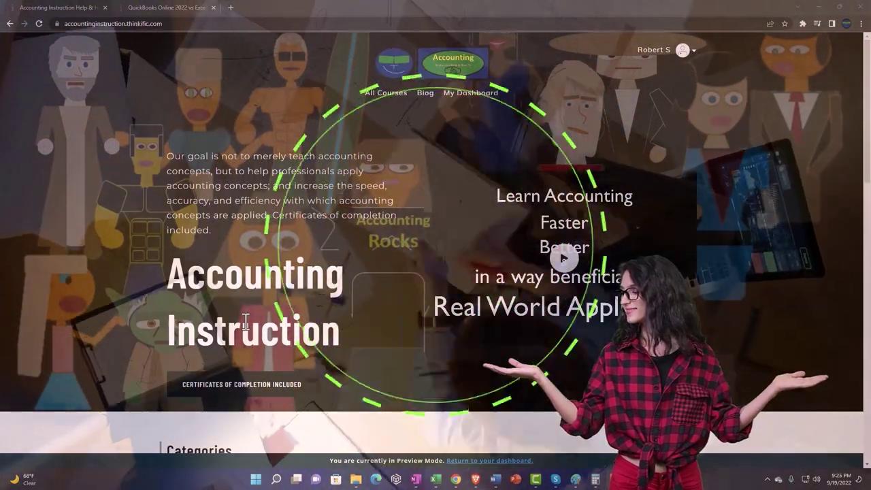
Browse the course categories on the Accounting Instruction site and look through the QuickBooks Online 2022 course's lesson sections.
{"action": "scroll", "coordinate": [119, 373], "scroll_direction": "down", "scroll_amount": 7}
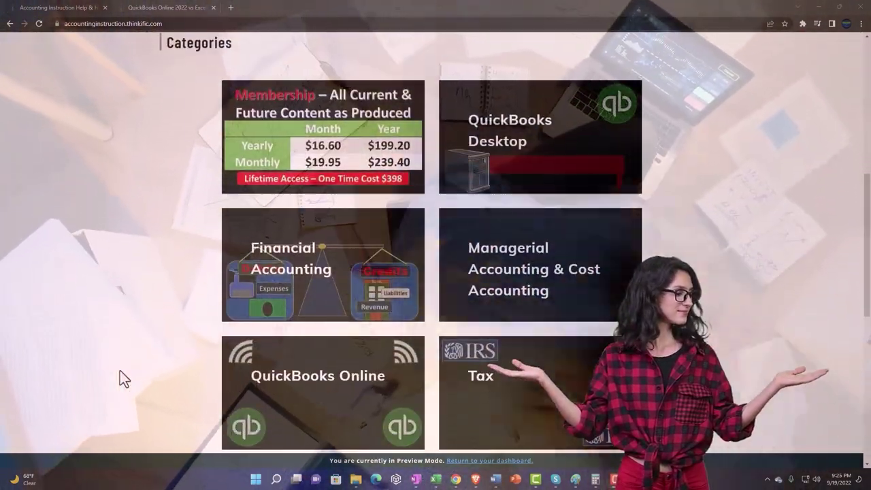
{"action": "scroll", "coordinate": [120, 371], "scroll_direction": "down", "scroll_amount": 5}
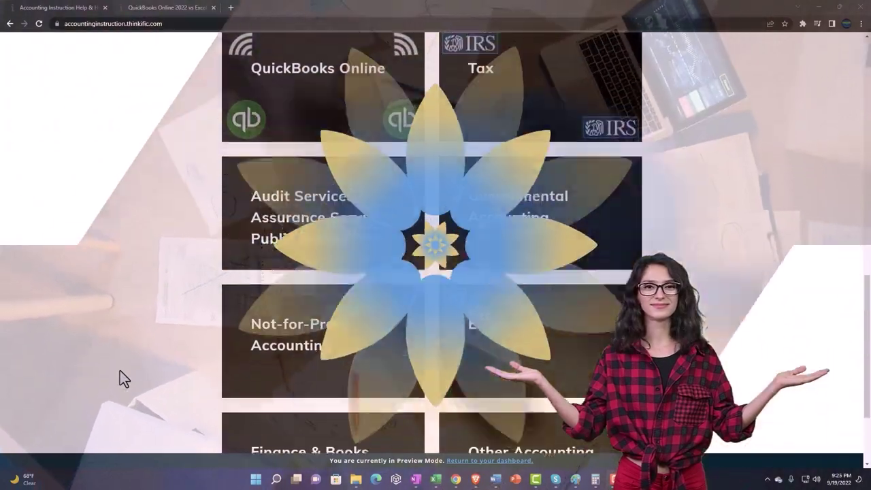
{"action": "scroll", "coordinate": [120, 373], "scroll_direction": "down", "scroll_amount": 1}
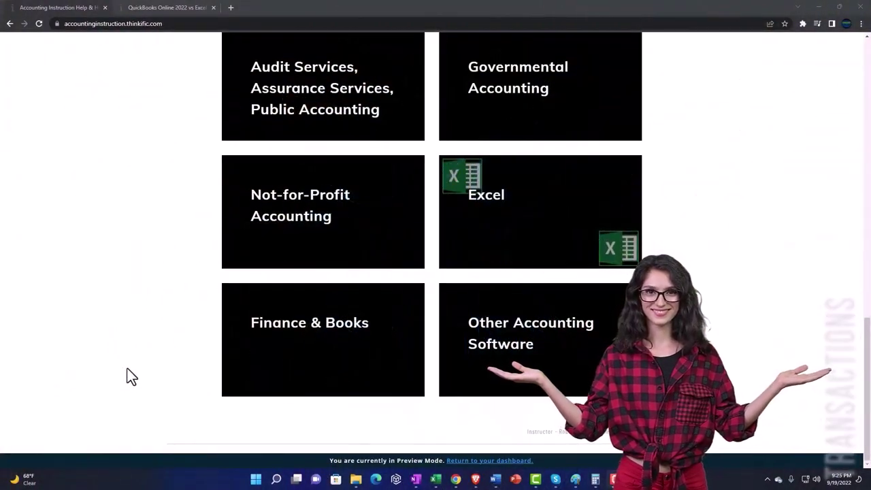
{"action": "left_click", "coordinate": [157, 10]}
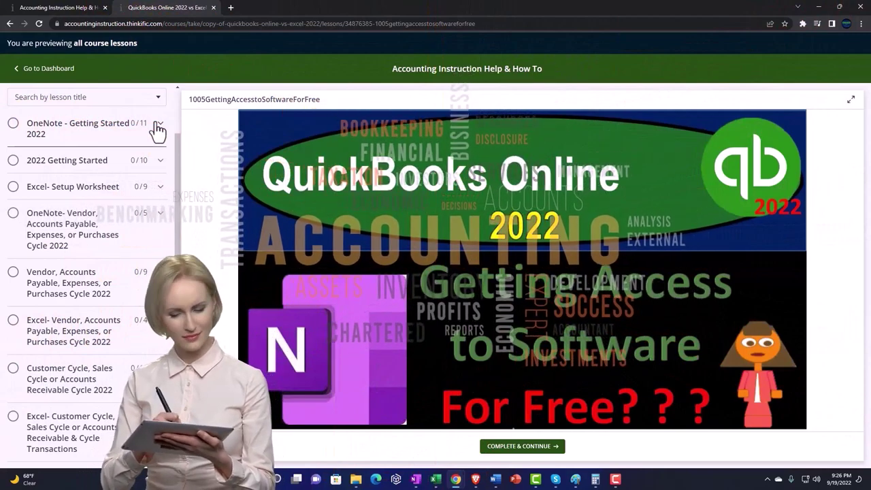
{"action": "left_click", "coordinate": [157, 129]}
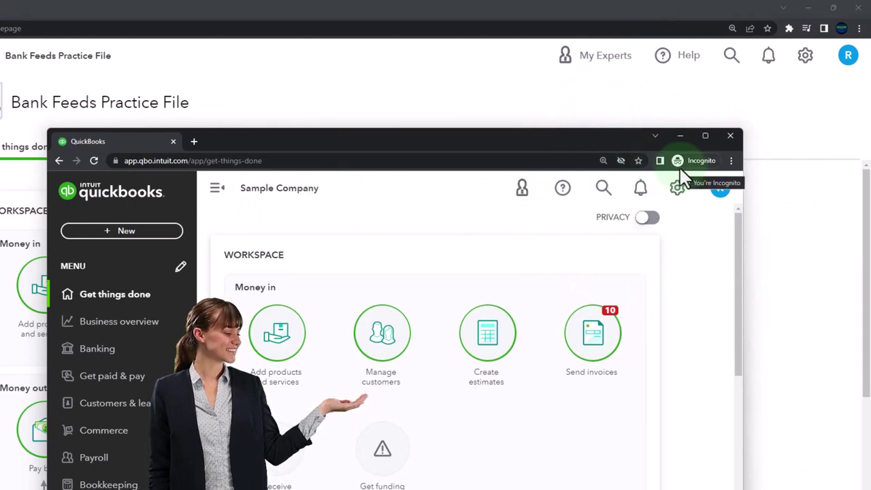
Look at the browser's option for a new Incognito window and the settings of the QuickBooks sample company.
{"action": "left_click", "coordinate": [731, 162]}
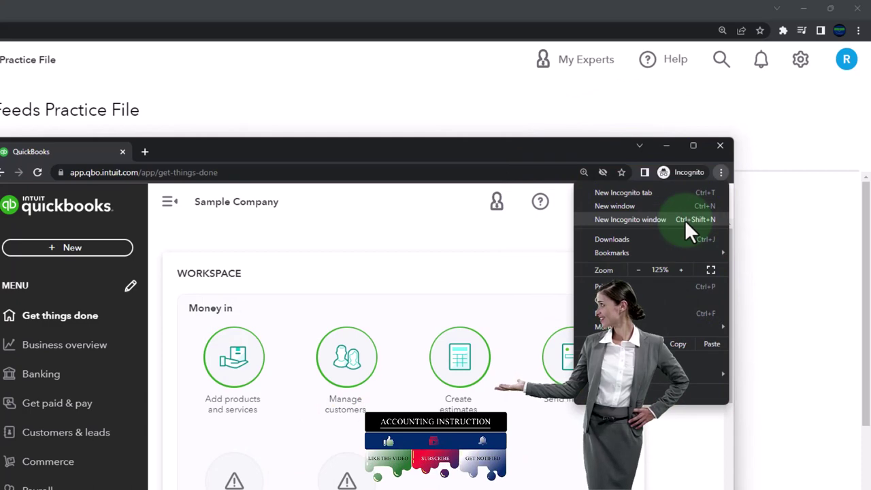
{"action": "left_click", "coordinate": [247, 238]}
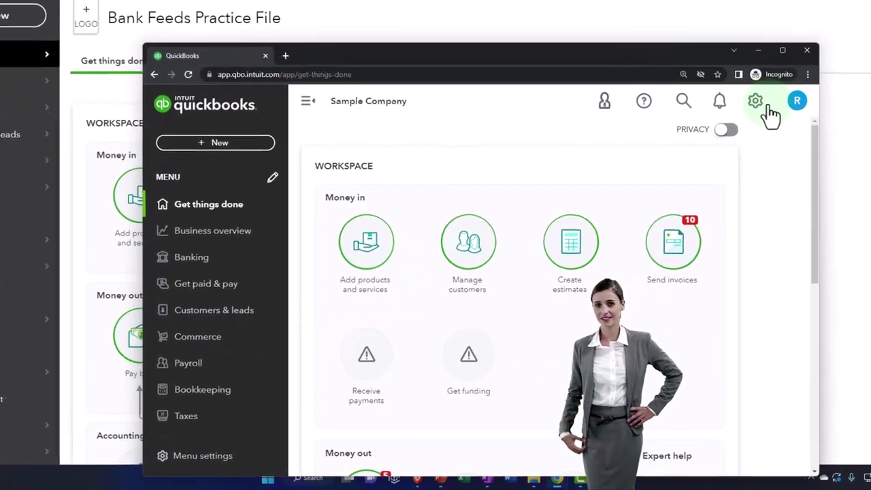
{"action": "left_click", "coordinate": [709, 156]}
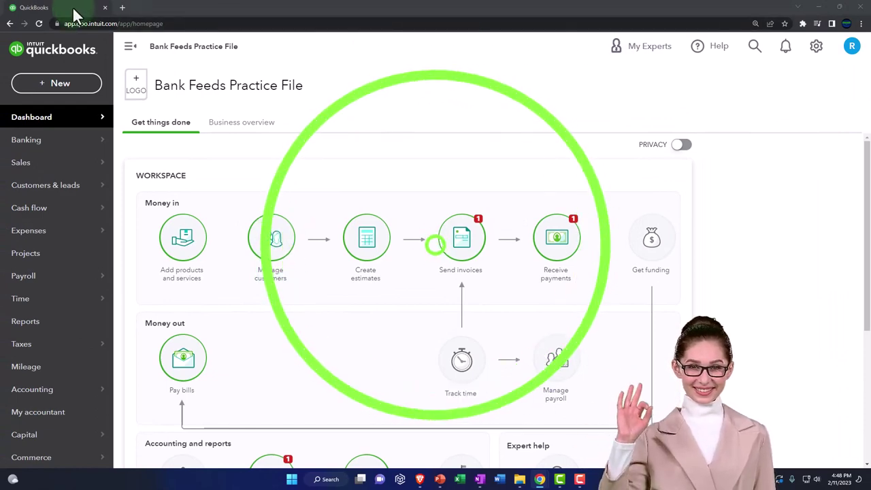
Duplicate the Bank Feeds Practice File browser tab twice to have three tabs of the company file.
{"action": "right_click", "coordinate": [72, 6]}
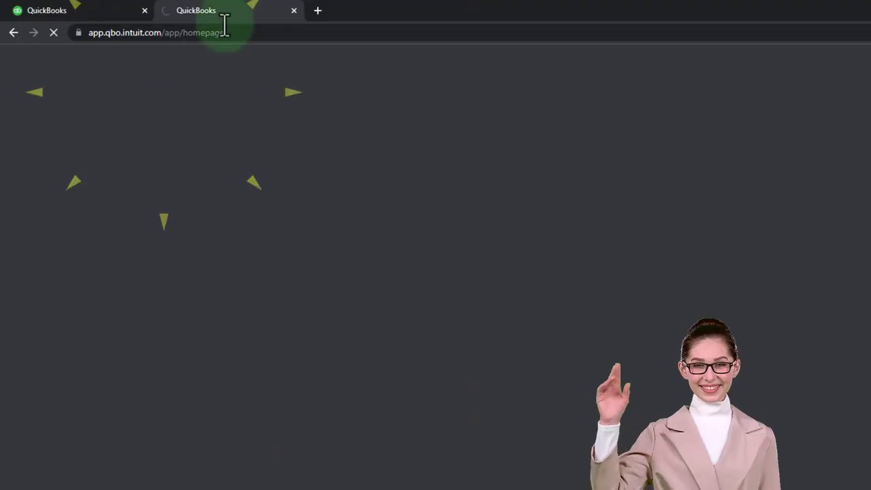
{"action": "right_click", "coordinate": [233, 8]}
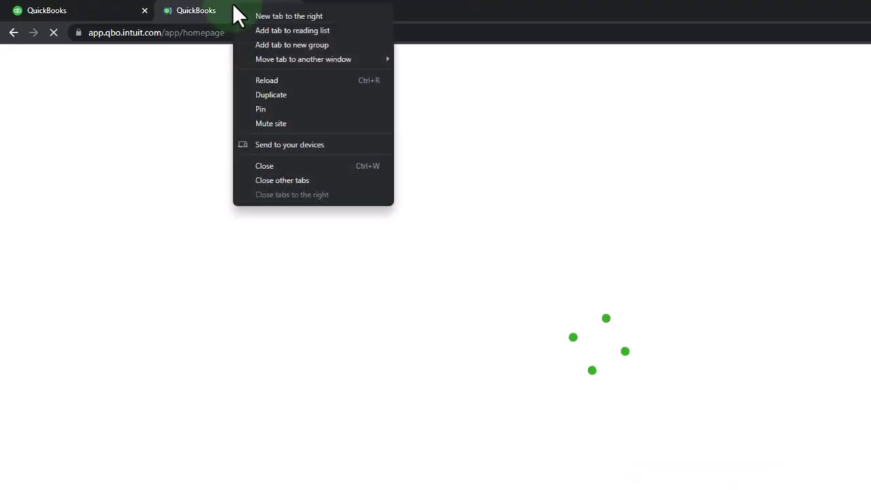
{"action": "left_click", "coordinate": [291, 98]}
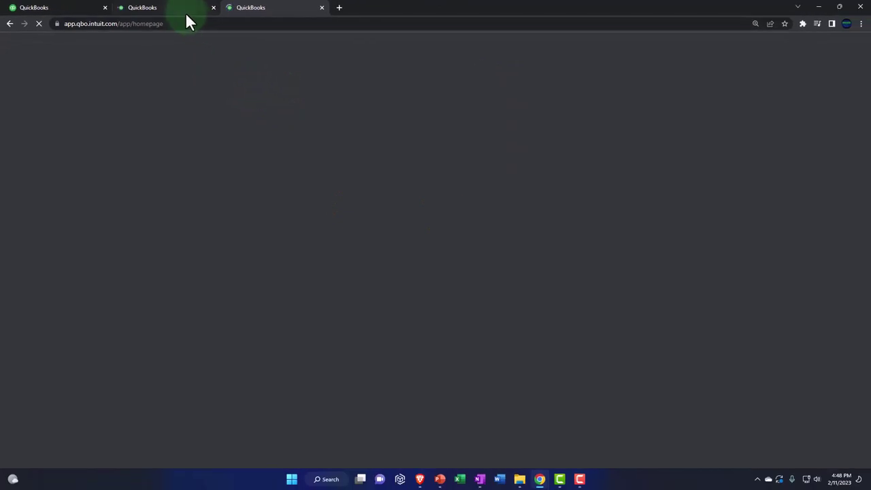
Open the Balance Sheet report in the second practice file tab and the Reports page in the sample company.
{"action": "left_click", "coordinate": [181, 7]}
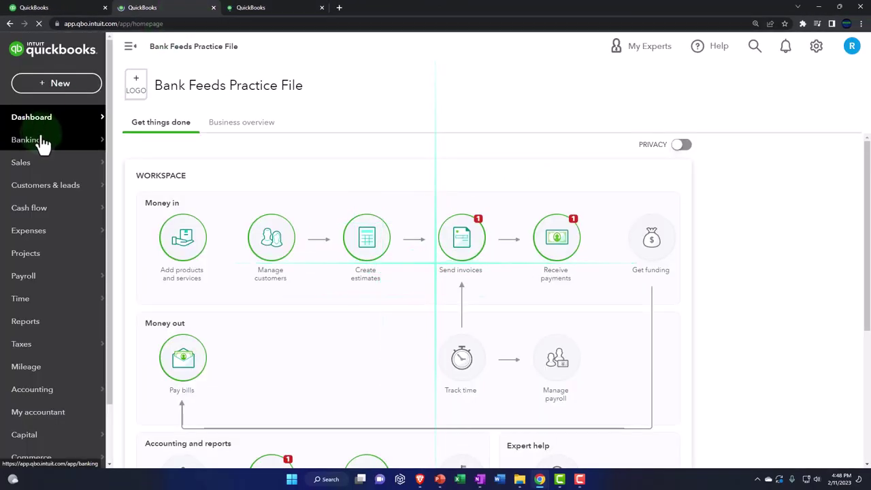
{"action": "left_click", "coordinate": [36, 324]}
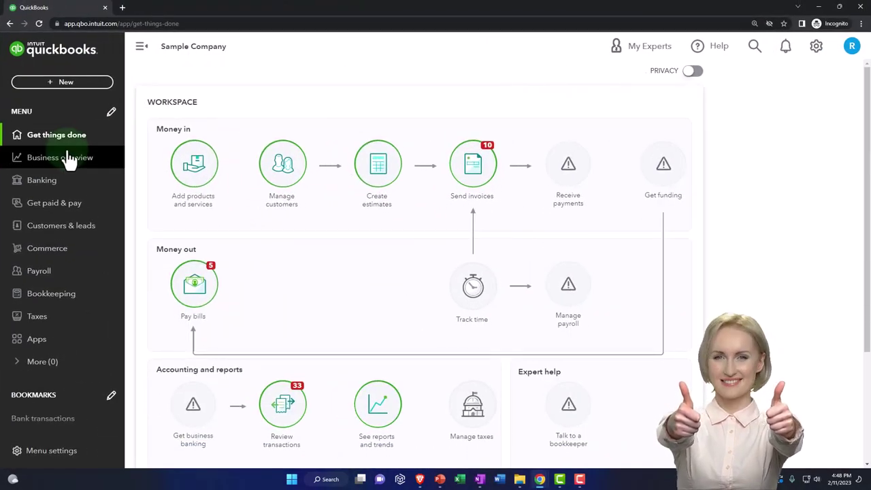
{"action": "left_click", "coordinate": [58, 163]}
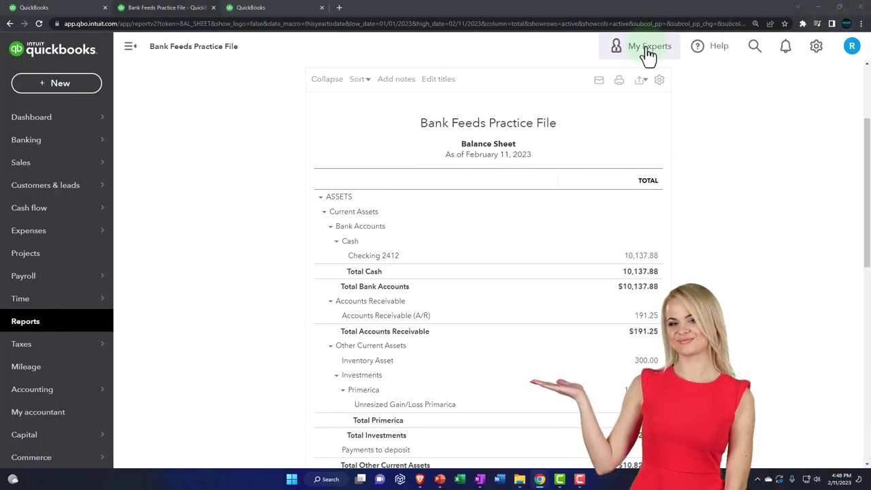
Open the Profit and Loss report in the third practice file tab.
{"action": "left_click", "coordinate": [252, 9]}
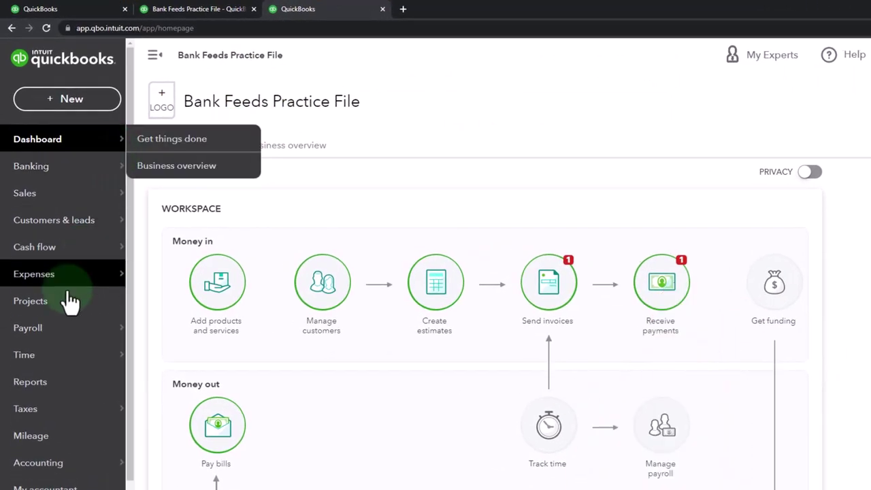
{"action": "left_click", "coordinate": [42, 387]}
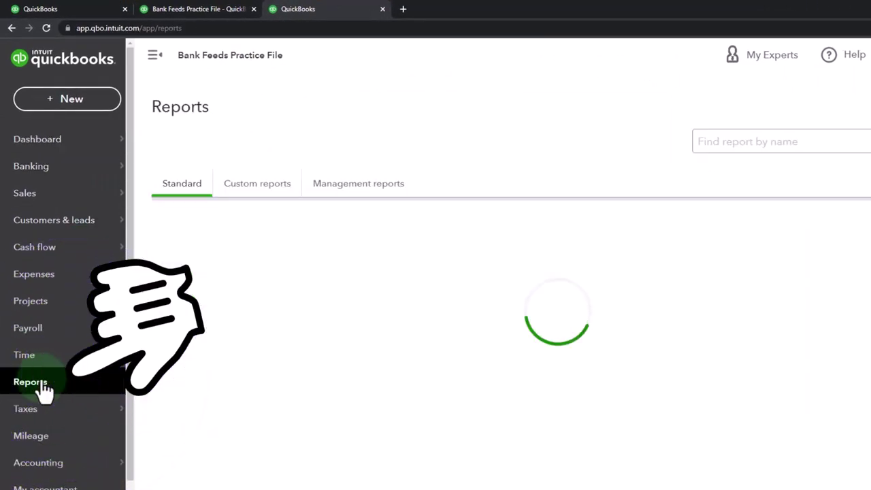
{"action": "left_click", "coordinate": [227, 345]}
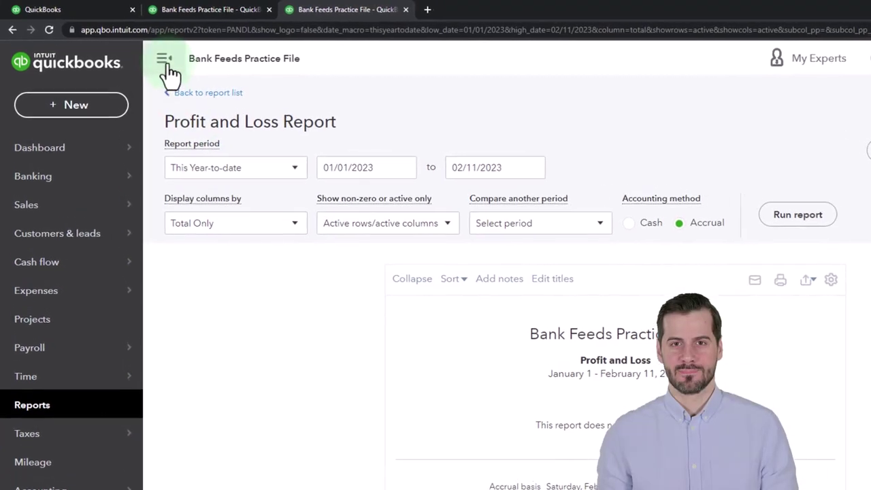
Hide the navigation menu and run the Profit and Loss report for 01/01/2022 to 12/31/2022.
{"action": "left_click", "coordinate": [165, 60]}
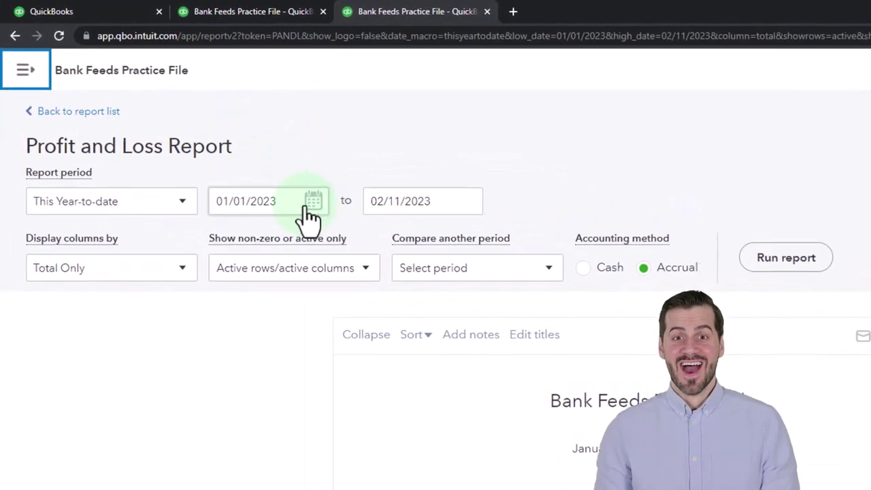
{"action": "left_click", "coordinate": [398, 167]}
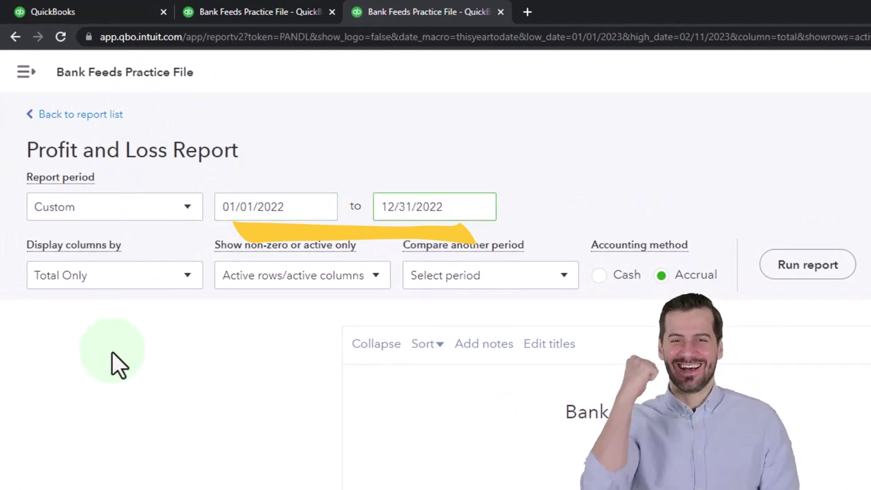
{"action": "left_click", "coordinate": [808, 265]}
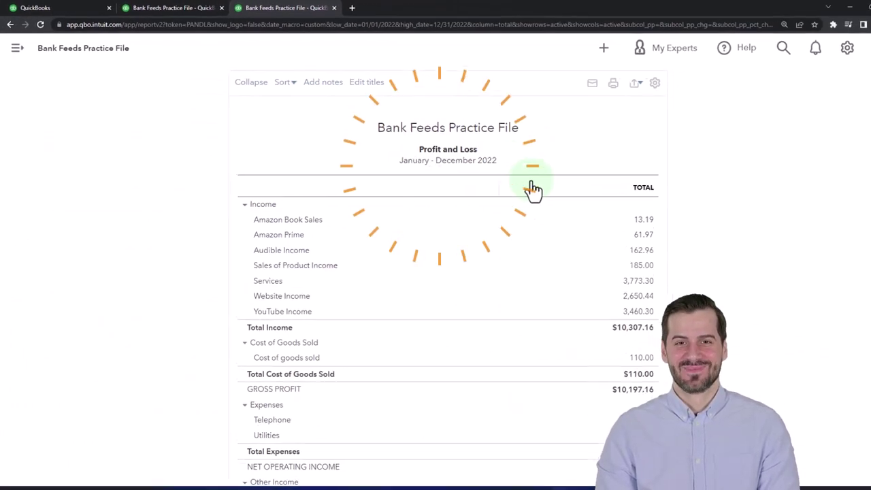
In the Balance Sheet tab, hide the navigation menu and run the report for 01/01/2022 to 12/31/2022.
{"action": "left_click", "coordinate": [181, 13]}
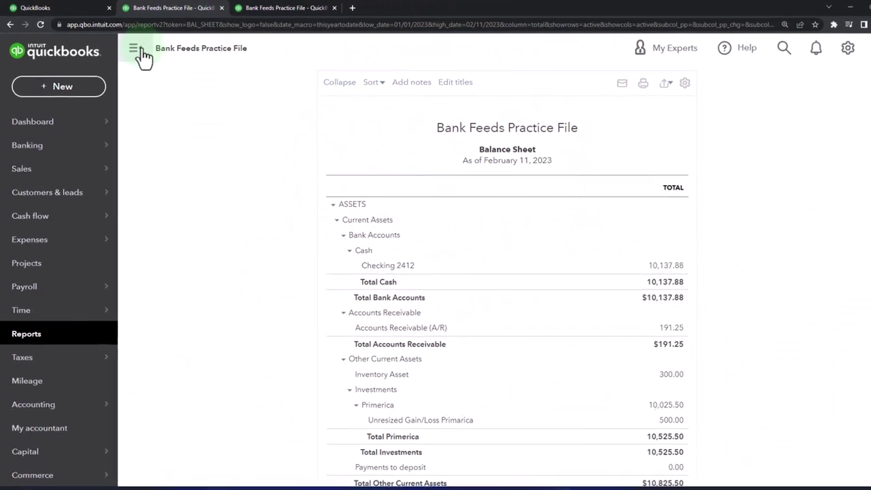
{"action": "left_click", "coordinate": [138, 49]}
{"action": "left_click_drag", "start_coordinate": [193, 140], "coordinate": [134, 133]}
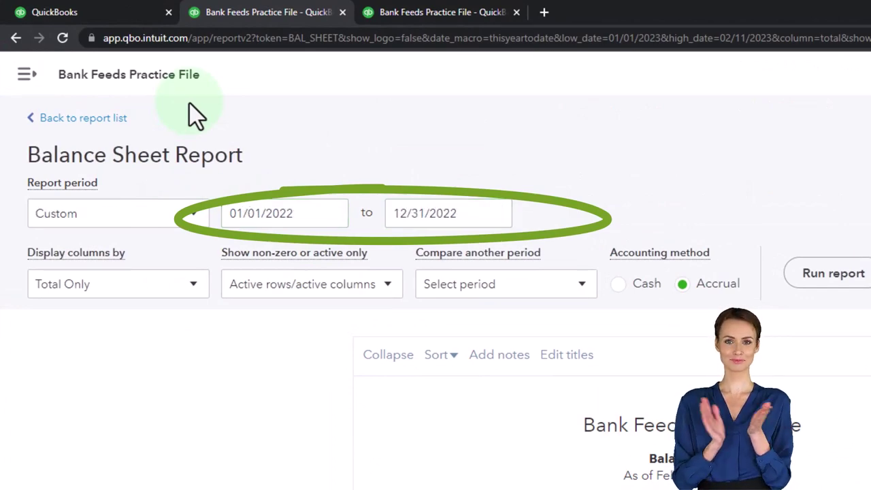
{"action": "left_click", "coordinate": [808, 275]}
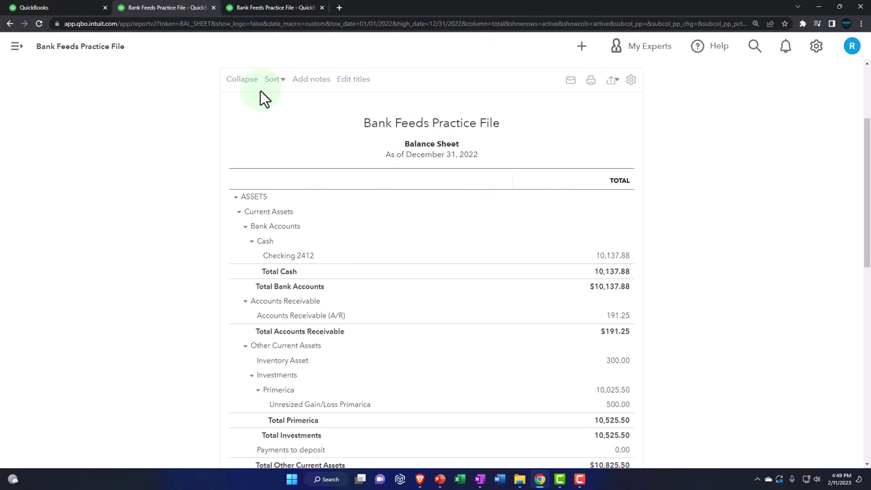
Open the Banking page in the first practice file tab.
{"action": "left_click", "coordinate": [76, 4]}
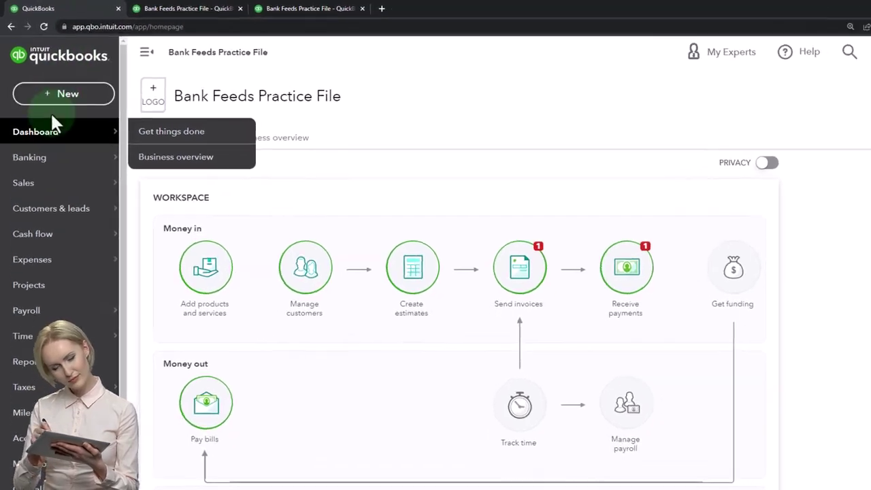
{"action": "mouse_move", "coordinate": [36, 144]}
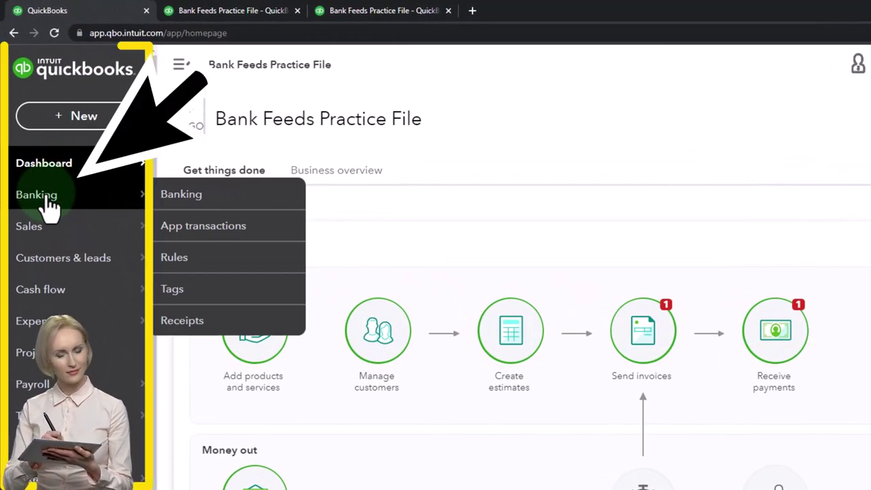
{"action": "left_click", "coordinate": [47, 199]}
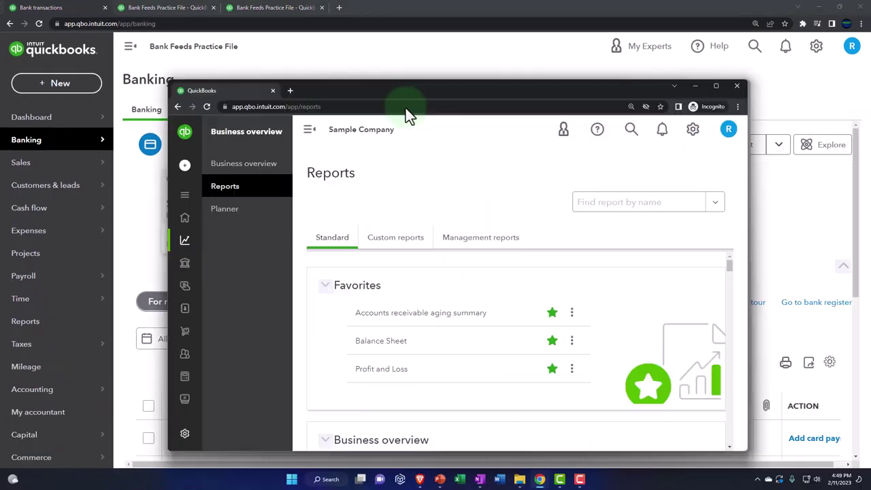
In the sample company window, open the bank transactions page under Bookkeeping to compare where bank feeds are found.
{"action": "left_click_drag", "start_coordinate": [404, 109], "coordinate": [333, 8]}
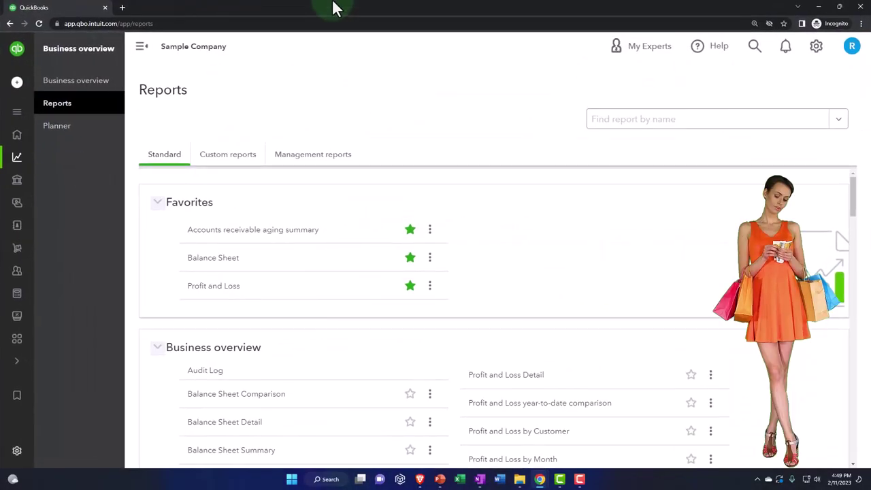
{"action": "left_click", "coordinate": [18, 113]}
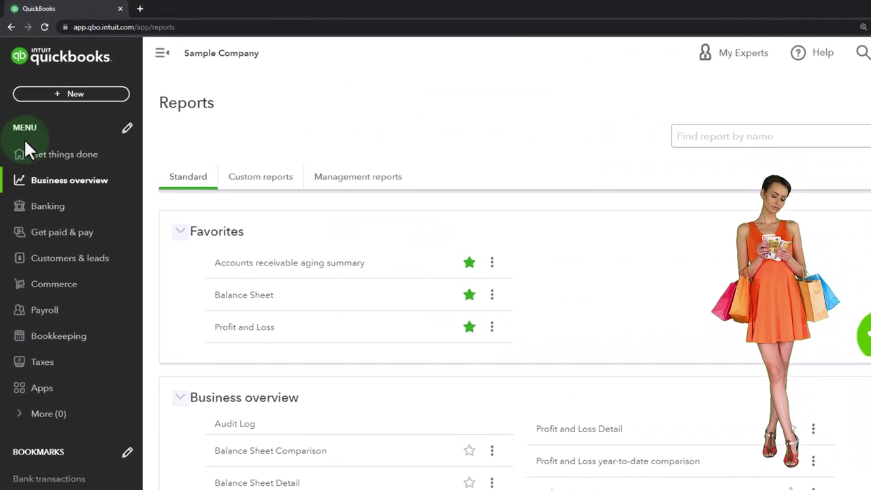
{"action": "left_click", "coordinate": [41, 371]}
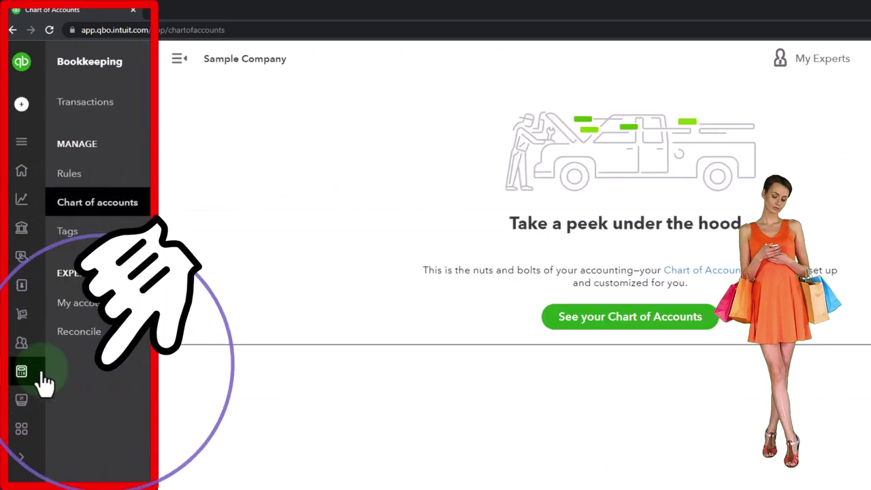
{"action": "left_click", "coordinate": [83, 107]}
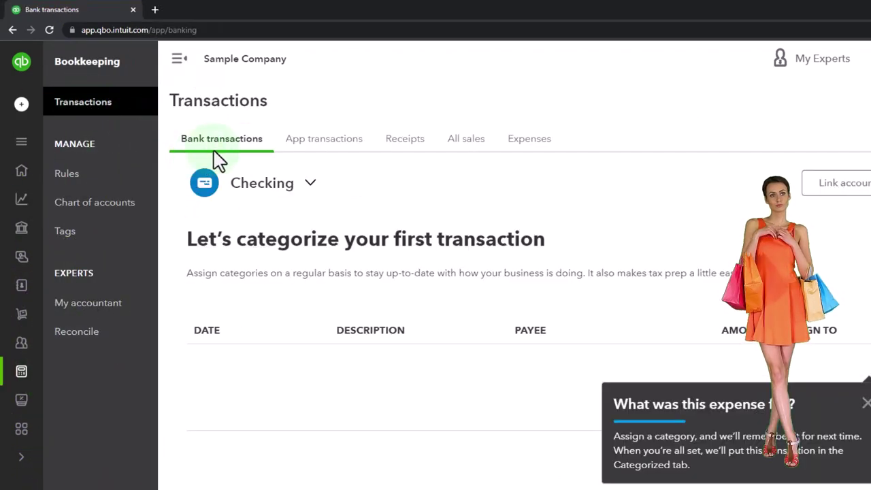
{"action": "left_click", "coordinate": [216, 151]}
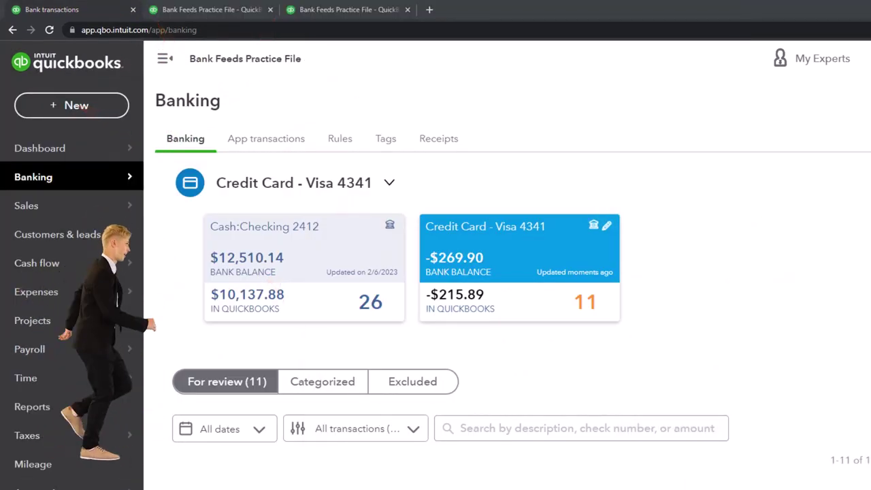
On the practice file's Banking page, hide the navigation menu and display the checking account's bank feed.
{"action": "left_click", "coordinate": [164, 60]}
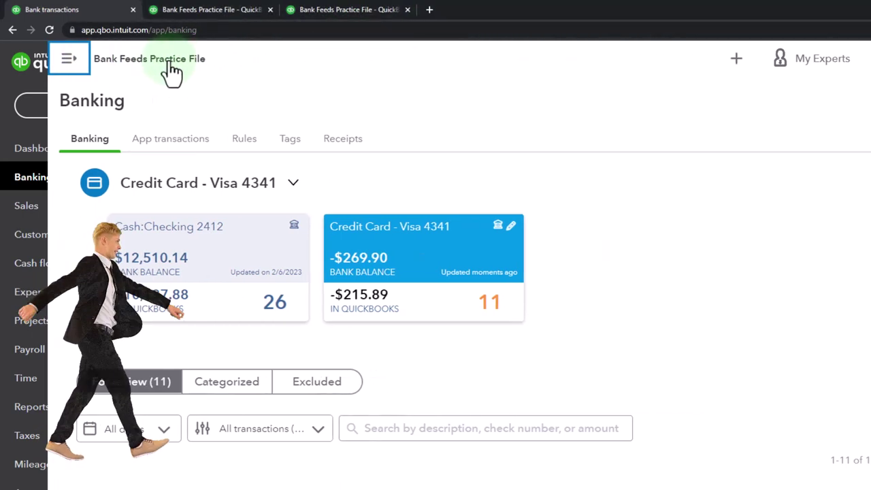
{"action": "left_click", "coordinate": [173, 265]}
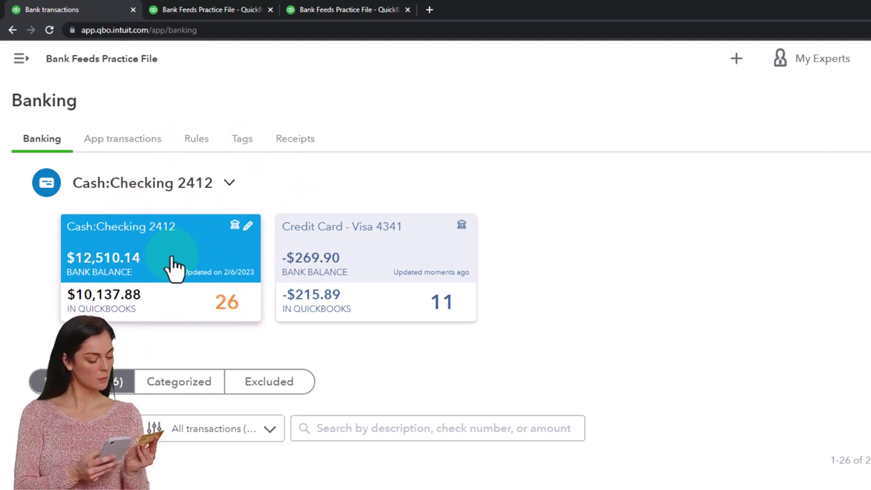
Check the list of connected bank accounts and switch the bank feed to the Visa credit card account.
{"action": "left_click", "coordinate": [230, 185]}
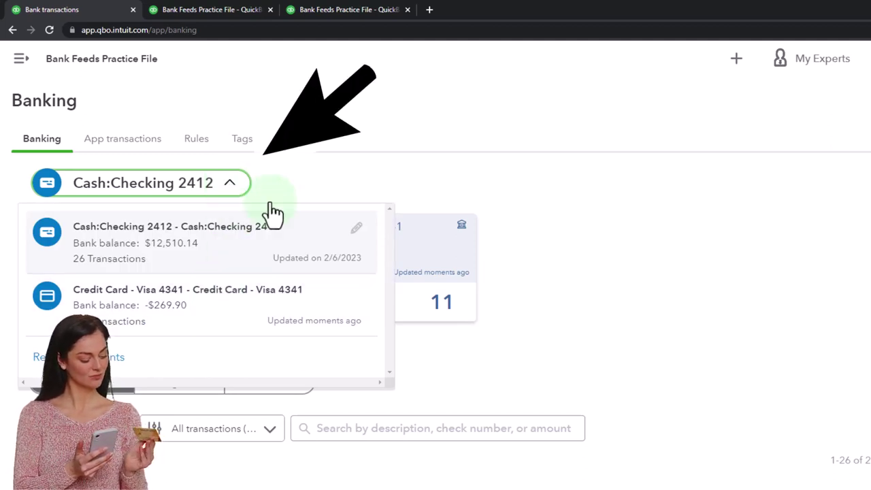
{"action": "left_click", "coordinate": [301, 181]}
{"action": "left_click", "coordinate": [341, 258]}
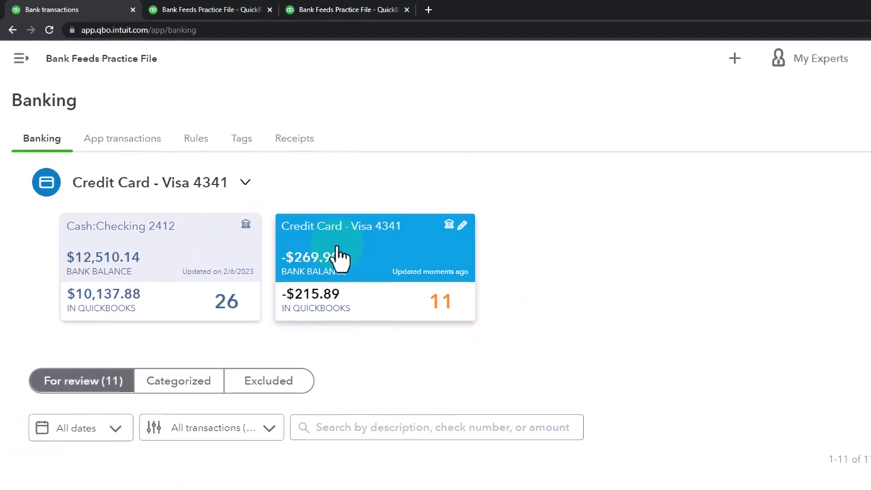
Look over the credit card transactions awaiting review and switch to OneNote to examine the accounting cycle flowchart.
{"action": "scroll", "coordinate": [334, 257], "scroll_direction": "down", "scroll_amount": 3}
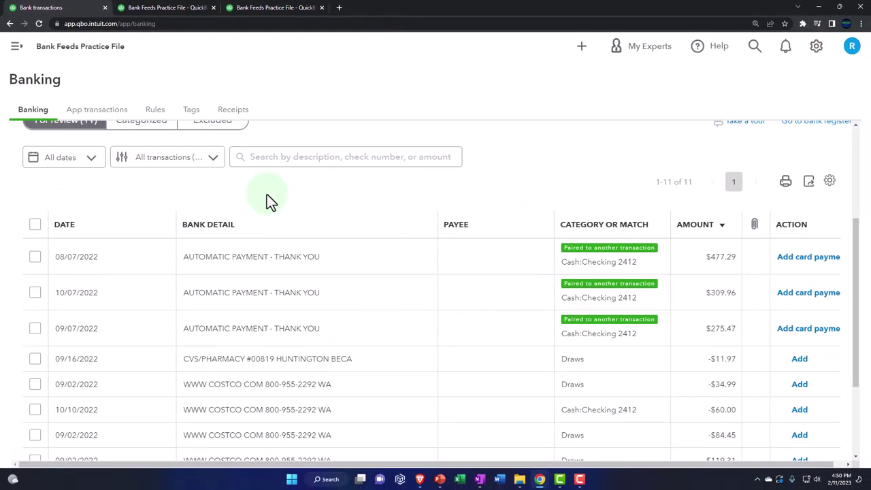
{"action": "left_click", "coordinate": [267, 194]}
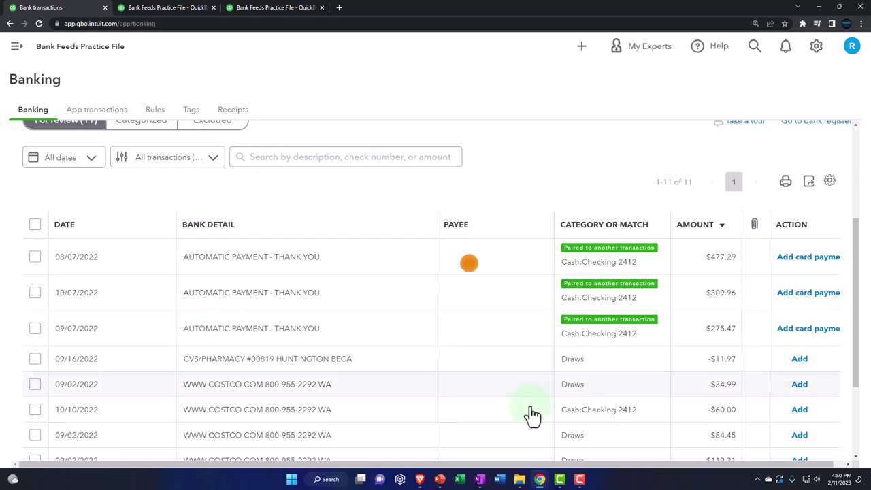
{"action": "left_click", "coordinate": [481, 479]}
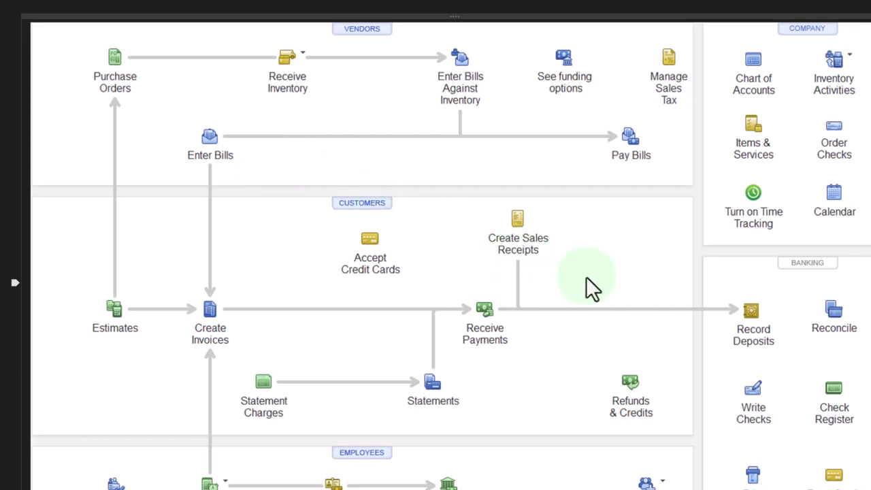
{"action": "left_click", "coordinate": [622, 294]}
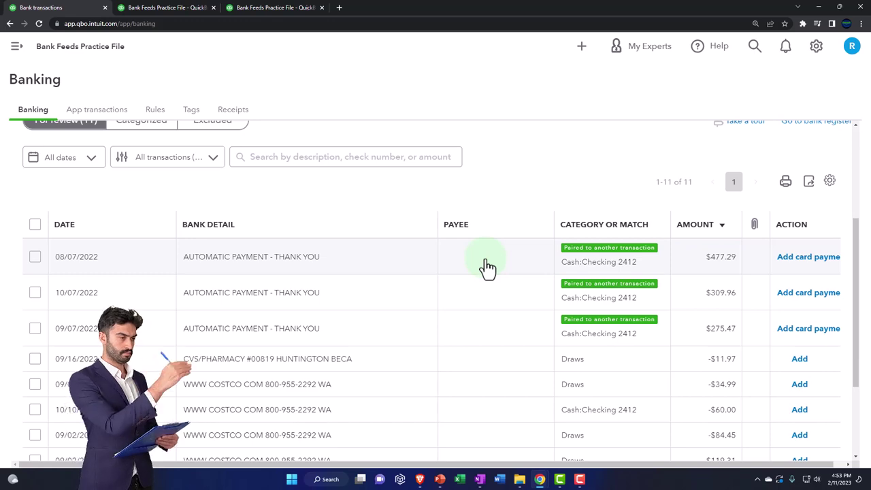
Back on the Banking page in Chrome, compare the account balances with the credit card transactions awaiting review.
{"action": "scroll", "coordinate": [488, 267], "scroll_direction": "up", "scroll_amount": 3}
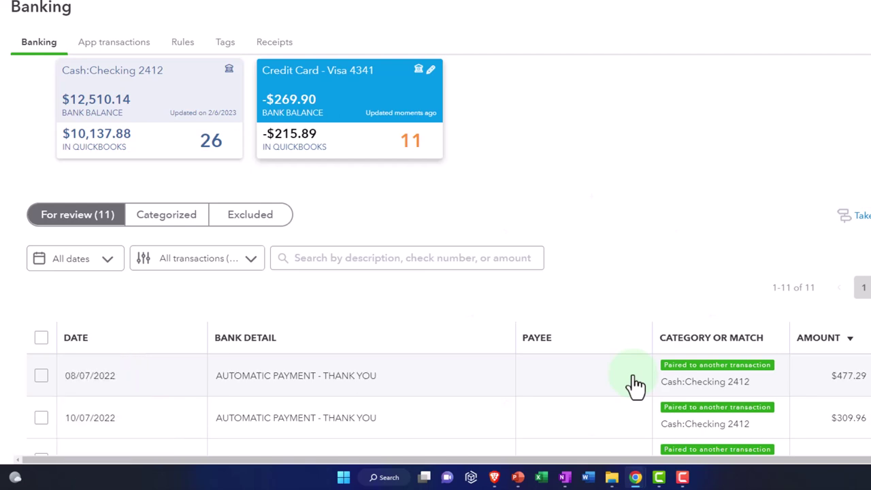
{"action": "scroll", "coordinate": [637, 385], "scroll_direction": "down", "scroll_amount": 3}
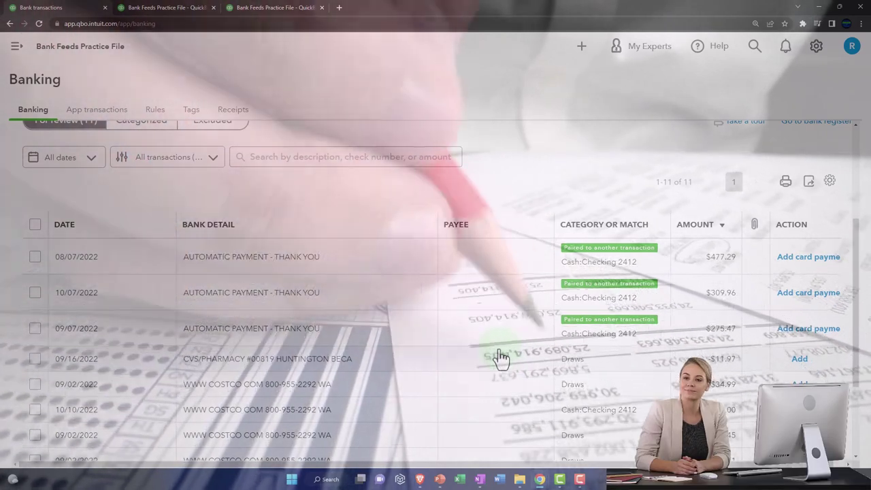
{"action": "left_click", "coordinate": [500, 358]}
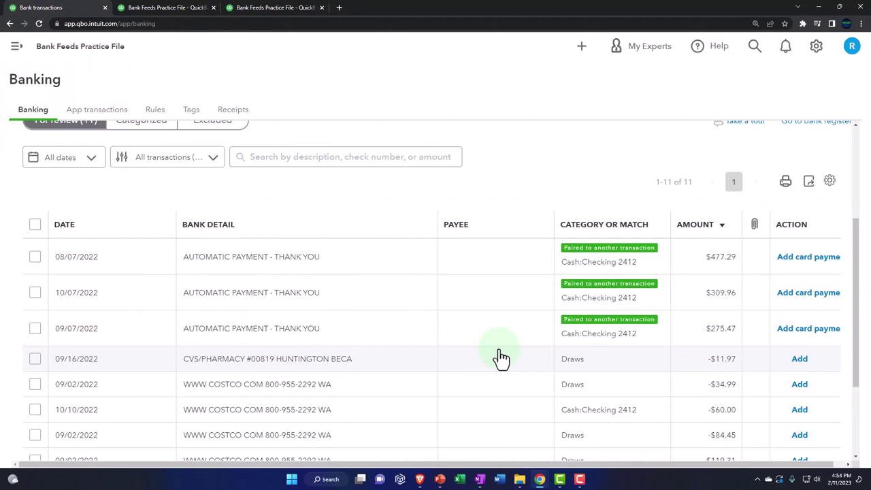
Expand the 09/16/2022 CVS/PHARMACY transaction and set its vendor to CVS/PHARMACY using the name from the memo.
{"action": "scroll", "coordinate": [500, 357], "scroll_direction": "down", "scroll_amount": 1}
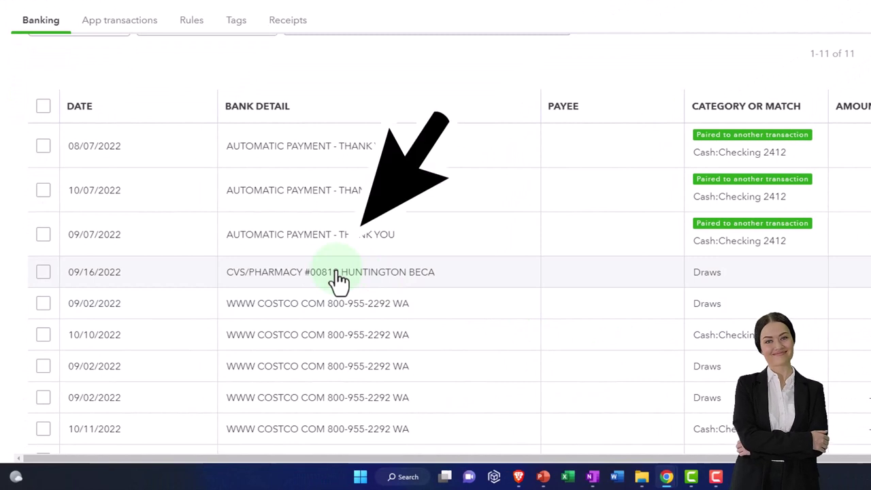
{"action": "left_click", "coordinate": [335, 272]}
{"action": "scroll", "coordinate": [337, 279], "scroll_direction": "down", "scroll_amount": 3}
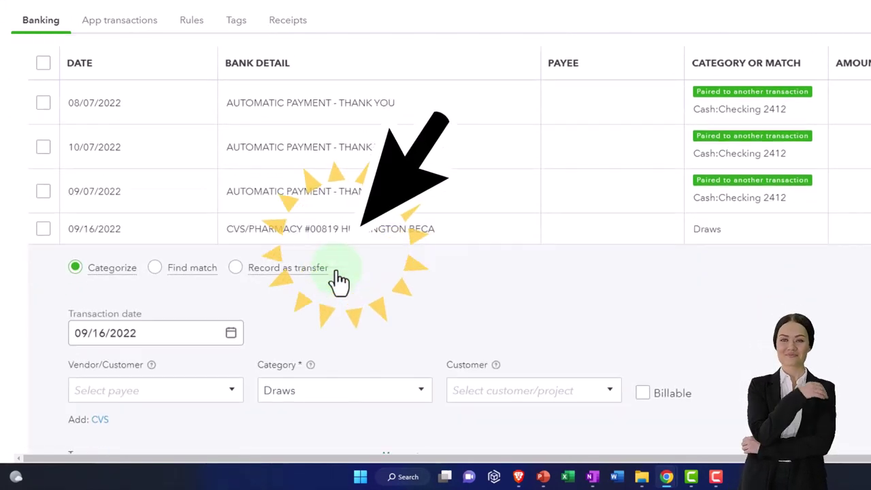
{"action": "scroll", "coordinate": [337, 278], "scroll_direction": "down", "scroll_amount": 2}
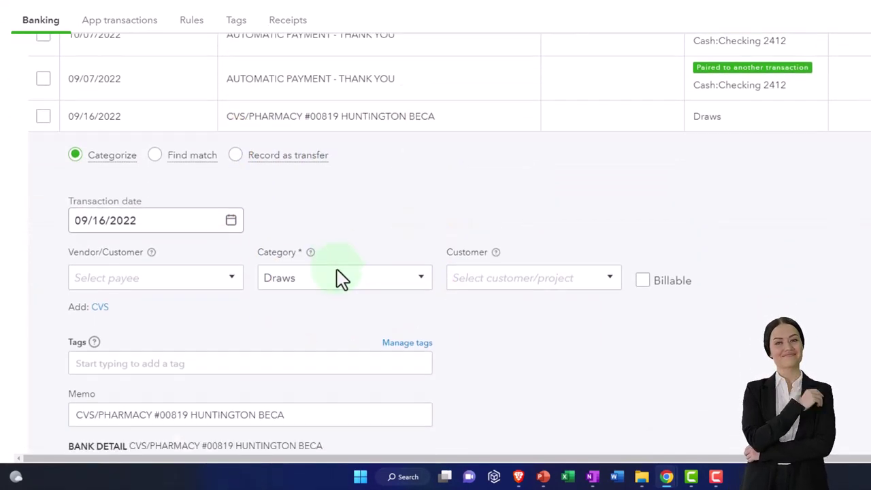
{"action": "left_click", "coordinate": [142, 404]}
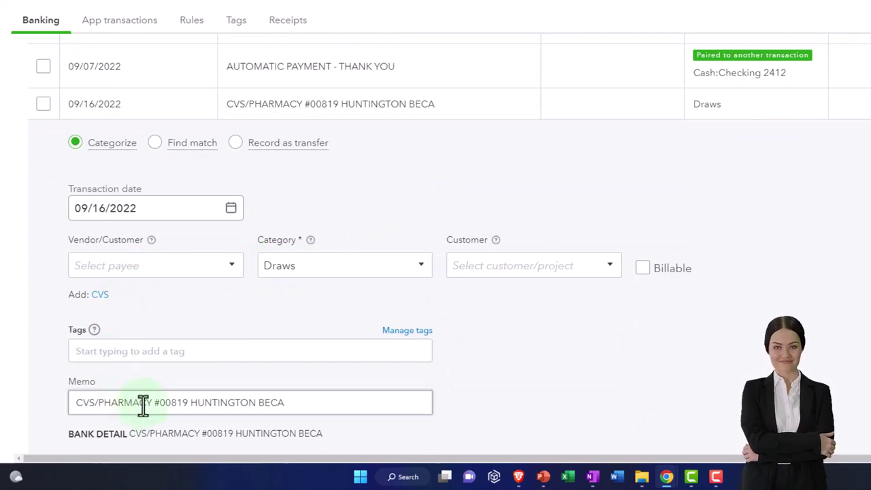
{"action": "left_click_drag", "start_coordinate": [160, 400], "coordinate": [81, 397]}
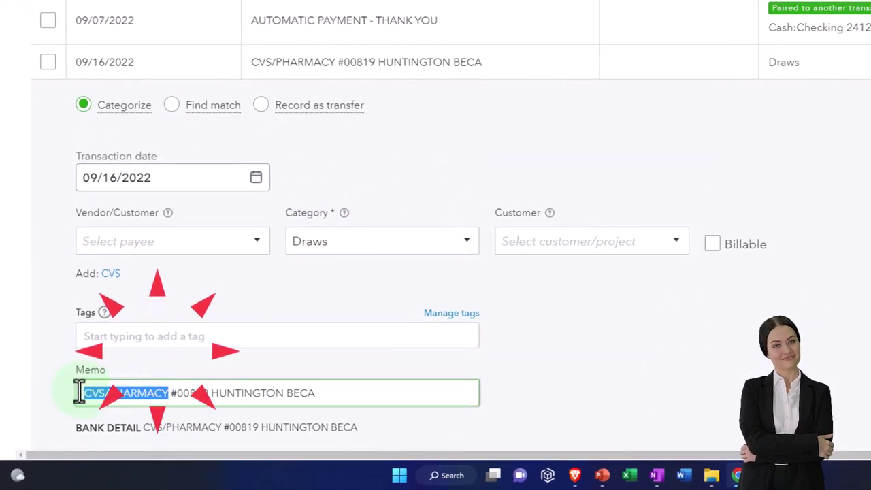
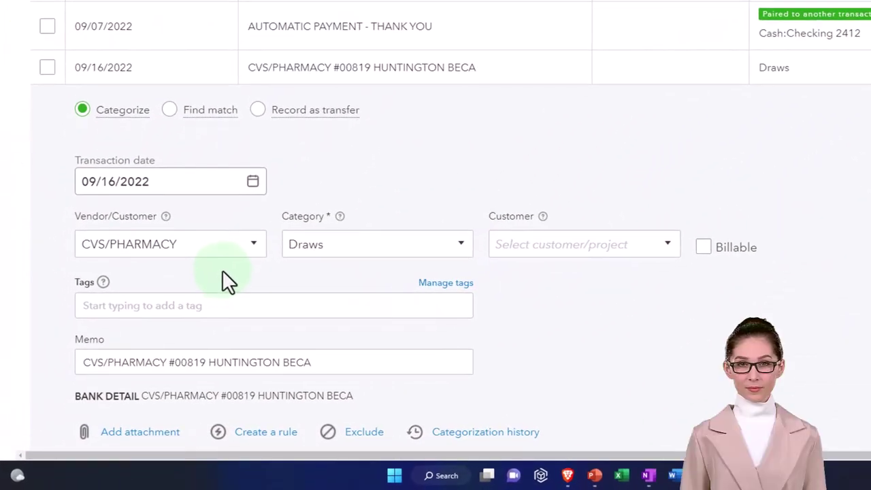
Check the category options while keeping Draws, and start a bank rule named CVS/PHARMACY from this transaction.
{"action": "left_click", "coordinate": [463, 246]}
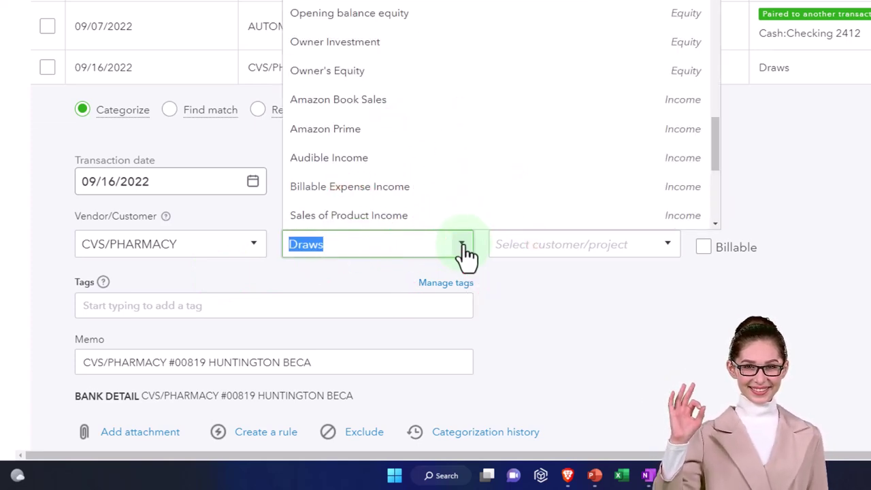
{"action": "left_click", "coordinate": [463, 246]}
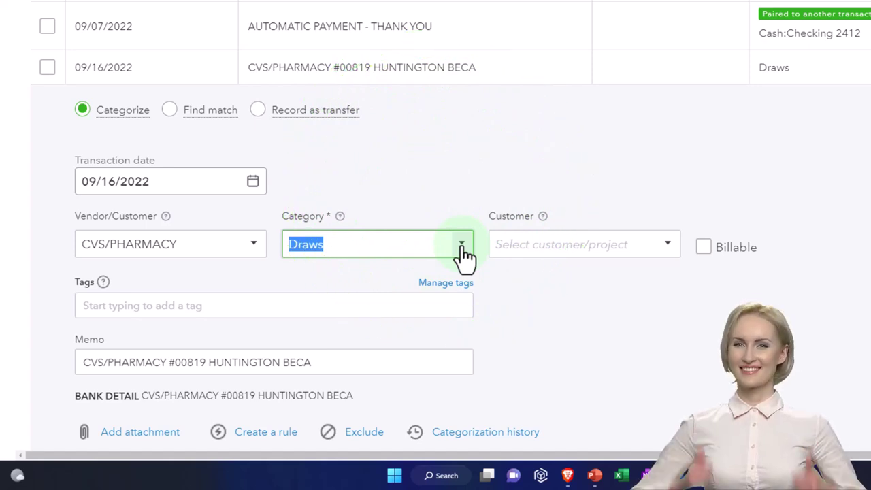
{"action": "scroll", "coordinate": [463, 257], "scroll_direction": "down", "scroll_amount": 2}
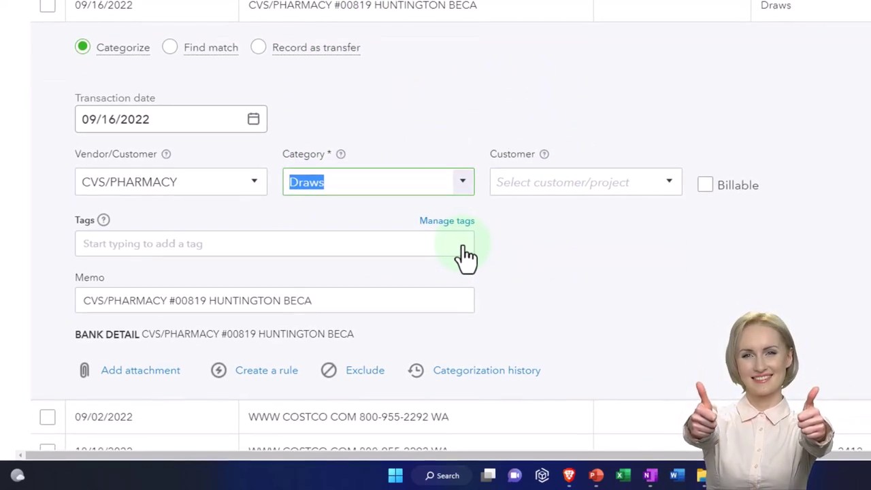
{"action": "left_click", "coordinate": [286, 367]}
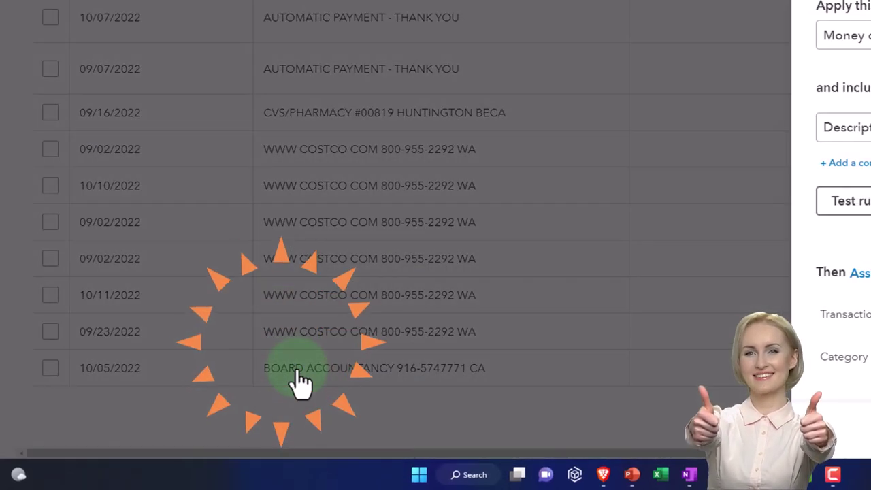
{"action": "type", "text": "CVS/PHARMACY"}
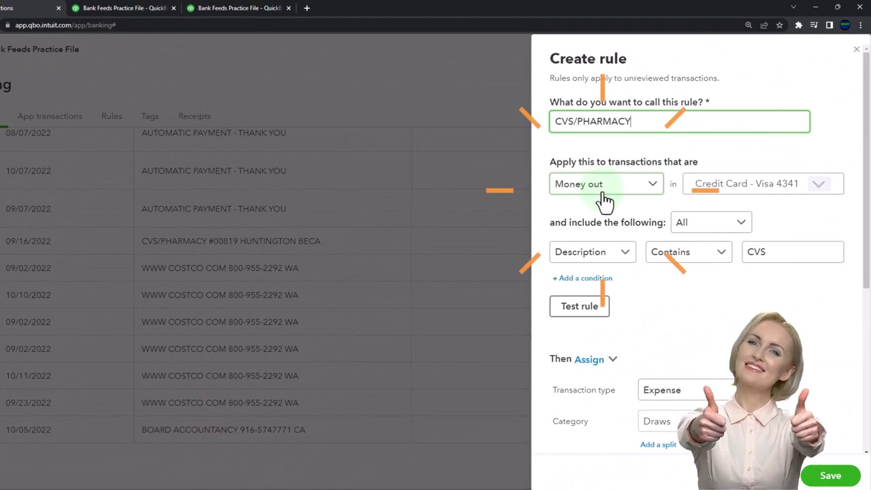
Set the rule's condition to Bank text Contains CVS/PHARMACY, reusing the vendor name from the bank memo.
{"action": "left_click", "coordinate": [627, 255]}
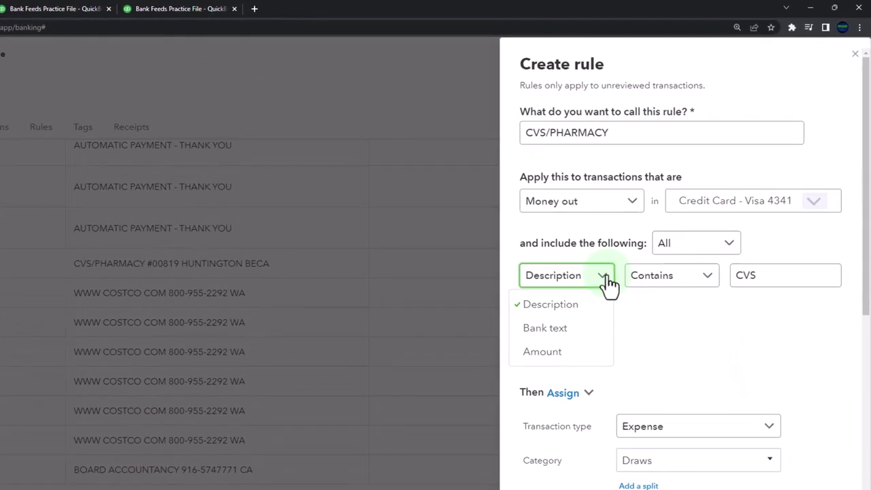
{"action": "left_click", "coordinate": [546, 328]}
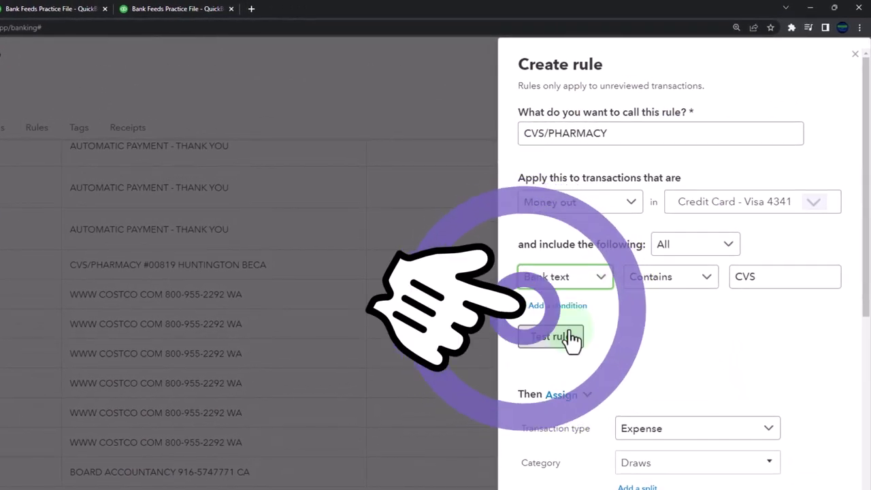
{"action": "scroll", "coordinate": [669, 418], "scroll_direction": "down", "scroll_amount": 2}
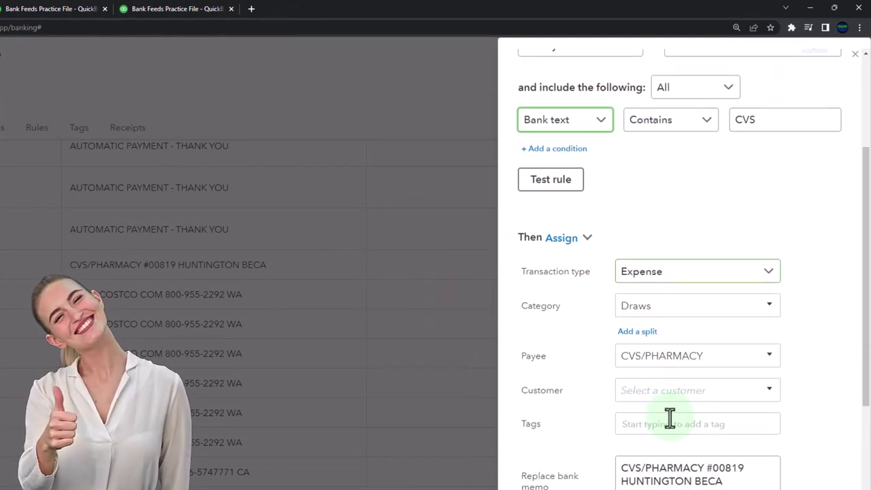
{"action": "left_click_drag", "start_coordinate": [704, 354], "coordinate": [675, 352]}
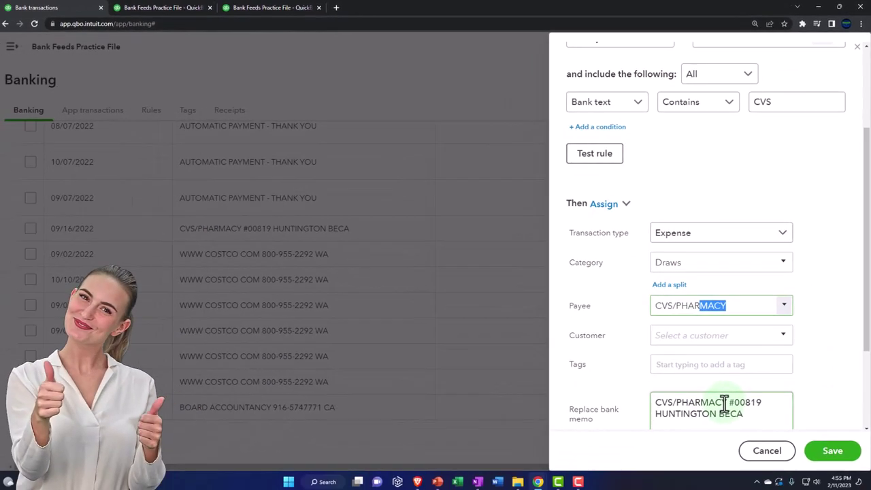
{"action": "left_click_drag", "start_coordinate": [727, 403], "coordinate": [655, 402]}
{"action": "key", "text": "ctrl+c"}
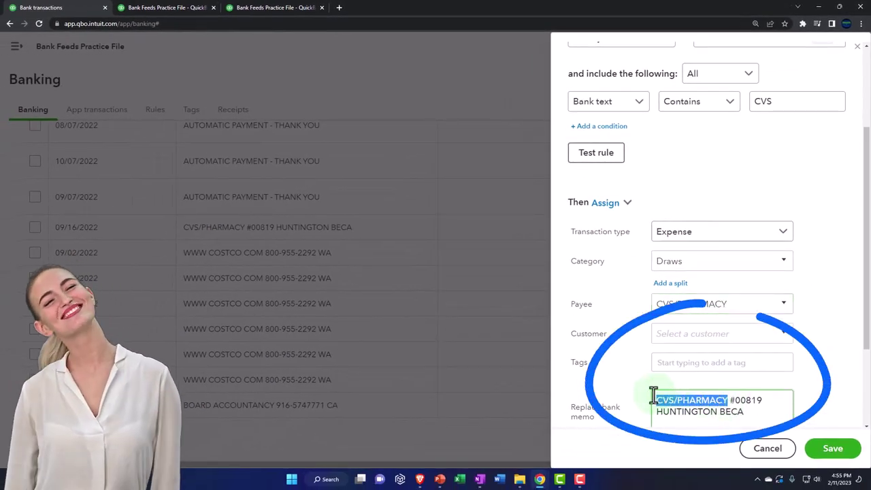
{"action": "scroll", "coordinate": [692, 356], "scroll_direction": "up", "scroll_amount": 2}
{"action": "left_click_drag", "start_coordinate": [778, 249], "coordinate": [734, 245]}
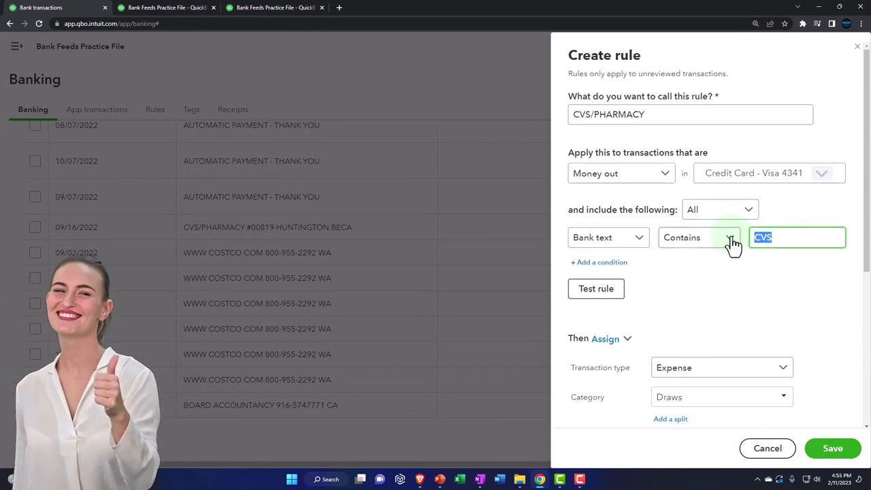
{"action": "key", "text": "ctrl+v"}
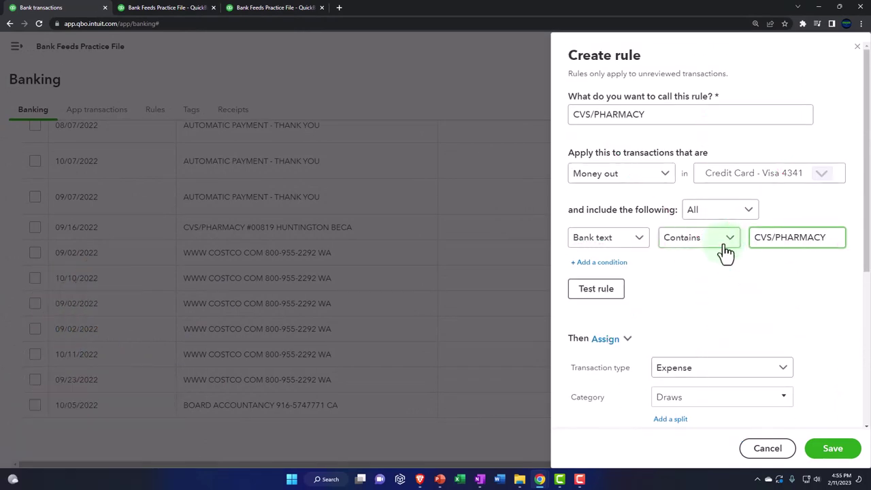
Check the rule's category, payee, memo and auto-add settings without altering them, and try to save the rule.
{"action": "scroll", "coordinate": [726, 252], "scroll_direction": "down", "scroll_amount": 2}
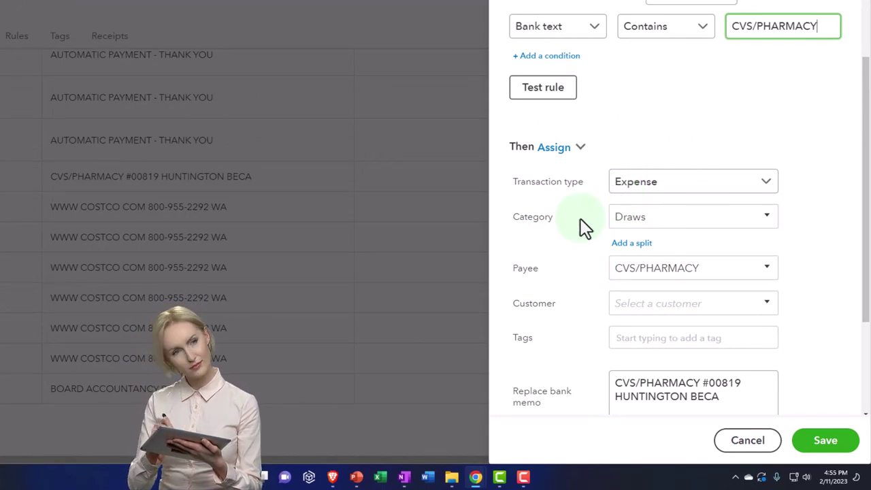
{"action": "left_click", "coordinate": [768, 219]}
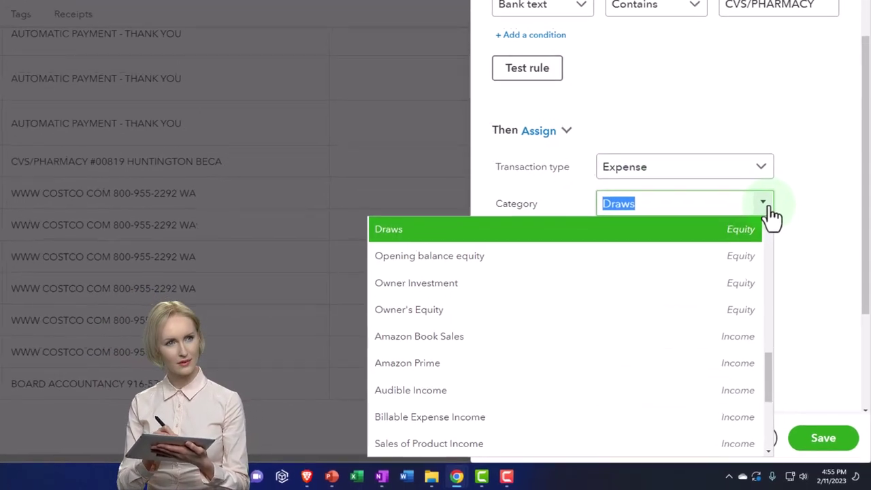
{"action": "left_click", "coordinate": [765, 206]}
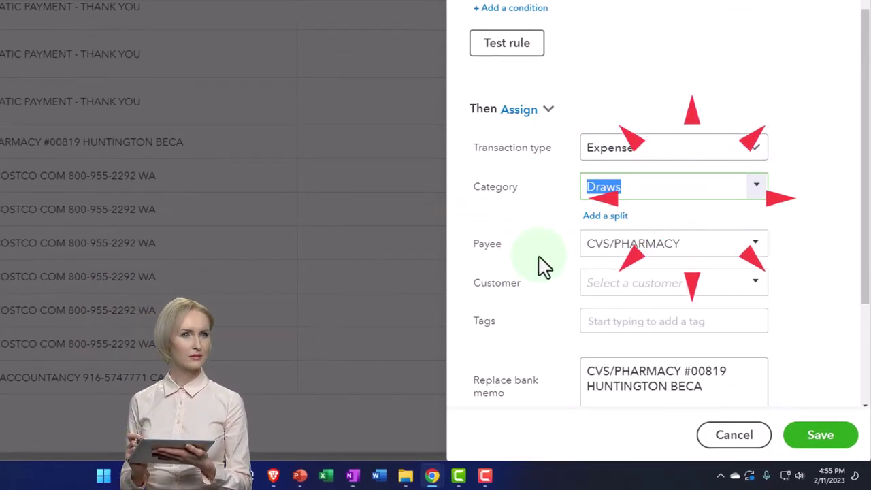
{"action": "scroll", "coordinate": [545, 265], "scroll_direction": "down", "scroll_amount": 1}
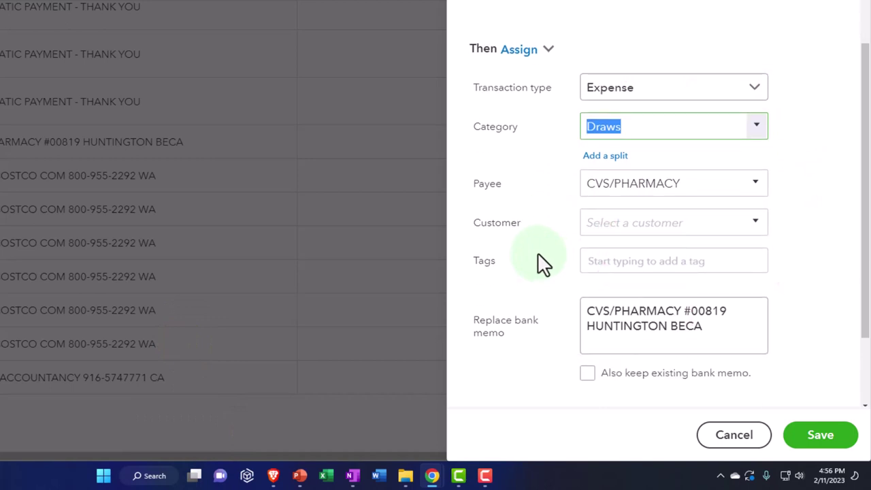
{"action": "scroll", "coordinate": [543, 265], "scroll_direction": "down", "scroll_amount": 1}
{"action": "scroll", "coordinate": [542, 262], "scroll_direction": "down", "scroll_amount": 1}
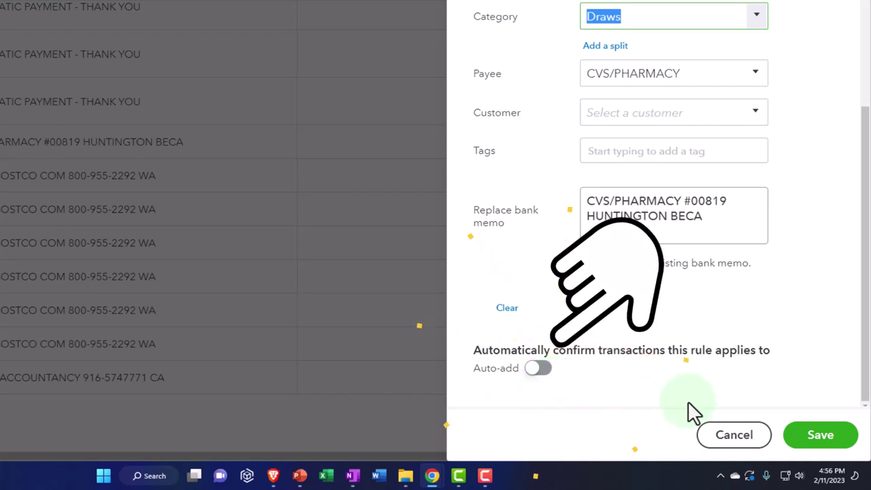
{"action": "left_click", "coordinate": [820, 436]}
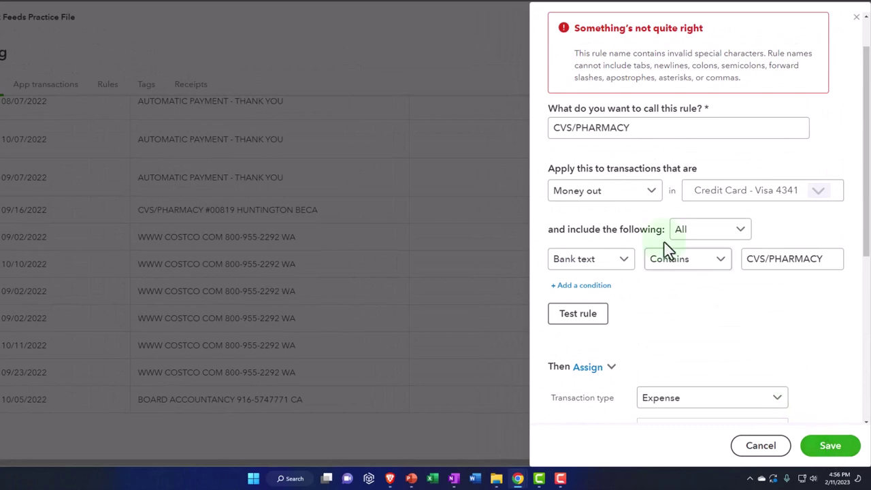
Rename the rule CVSPHARMACY without the slash, save it, and return to the list of transactions for review.
{"action": "left_click", "coordinate": [578, 127]}
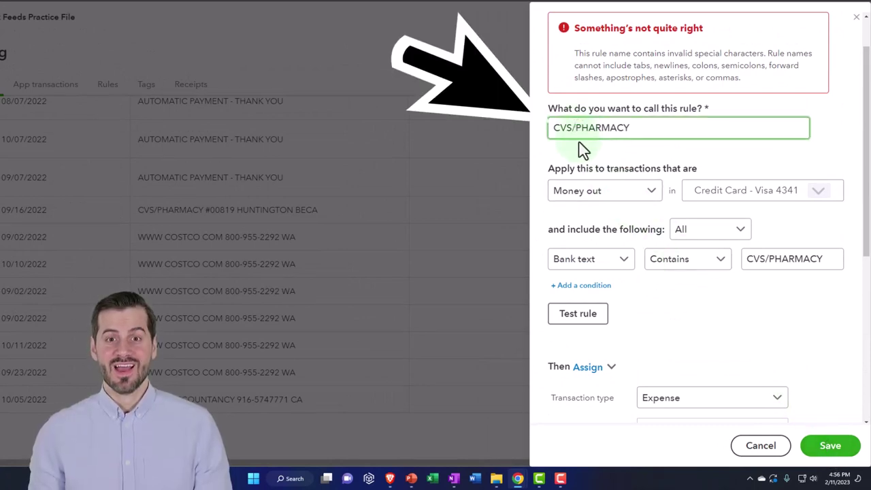
{"action": "key", "text": "BackSpace"}
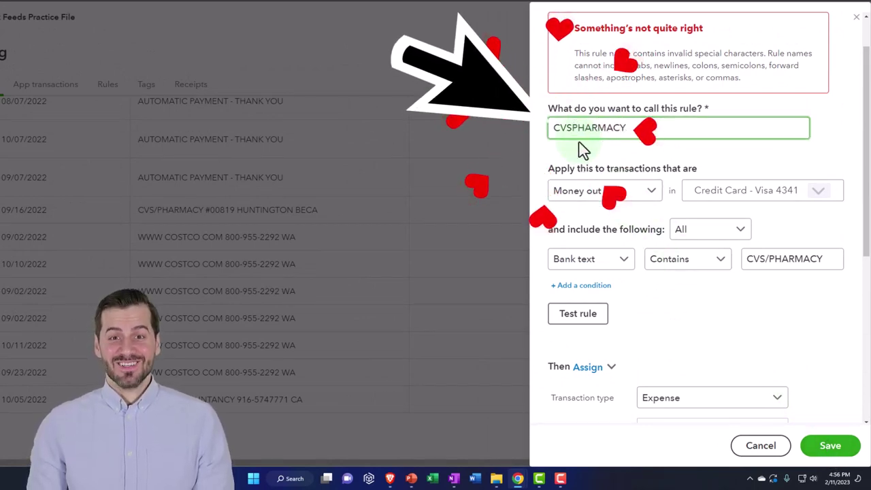
{"action": "left_click", "coordinate": [829, 448]}
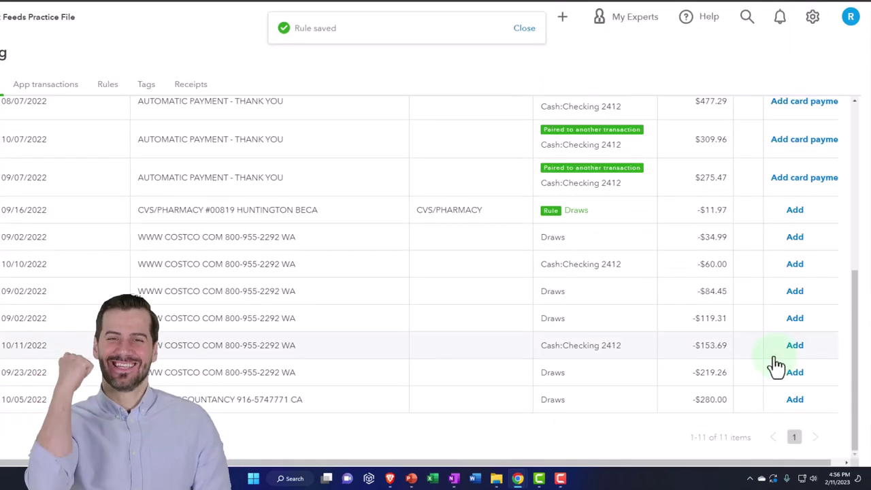
{"action": "scroll", "coordinate": [348, 368], "scroll_direction": "up", "scroll_amount": 5}
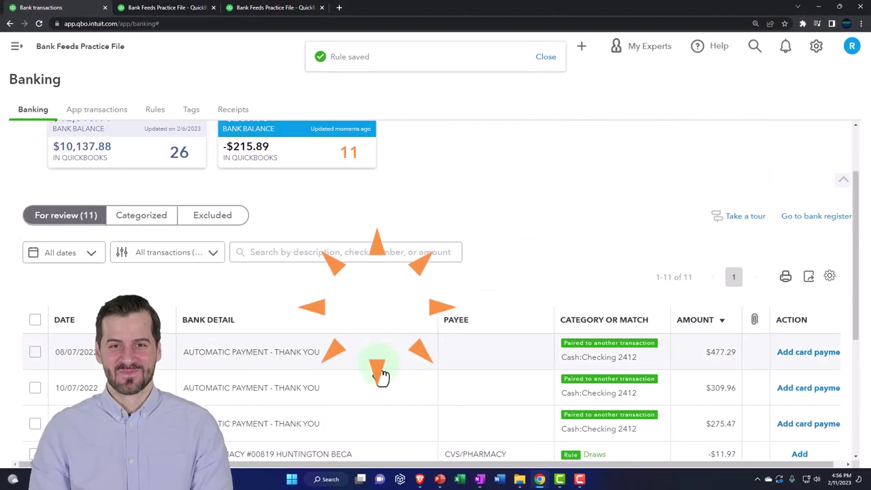
Open the list of bank rules, check the CVSPHARMACY rule's account, conditions and settings, and return to the banking transactions.
{"action": "scroll", "coordinate": [379, 376], "scroll_direction": "up", "scroll_amount": 2}
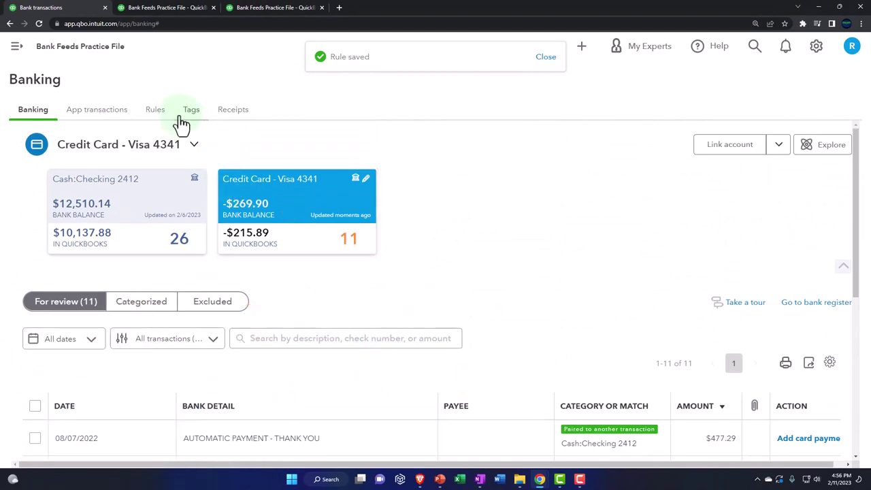
{"action": "left_click", "coordinate": [156, 110]}
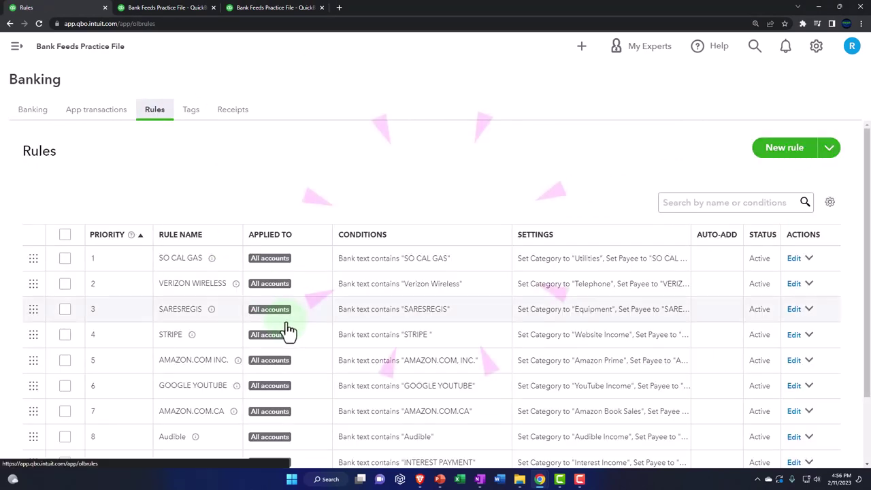
{"action": "scroll", "coordinate": [289, 332], "scroll_direction": "down", "scroll_amount": 2}
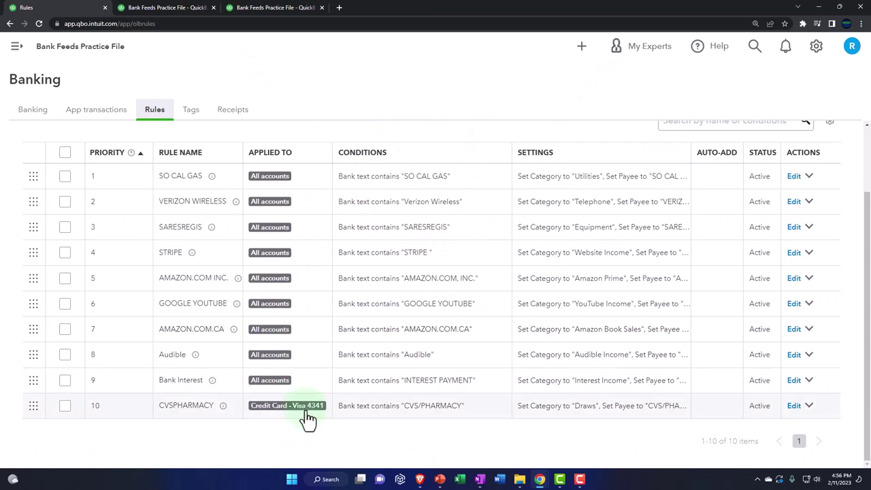
{"action": "scroll", "coordinate": [308, 418], "scroll_direction": "up", "scroll_amount": 2}
{"action": "left_click", "coordinate": [35, 113]}
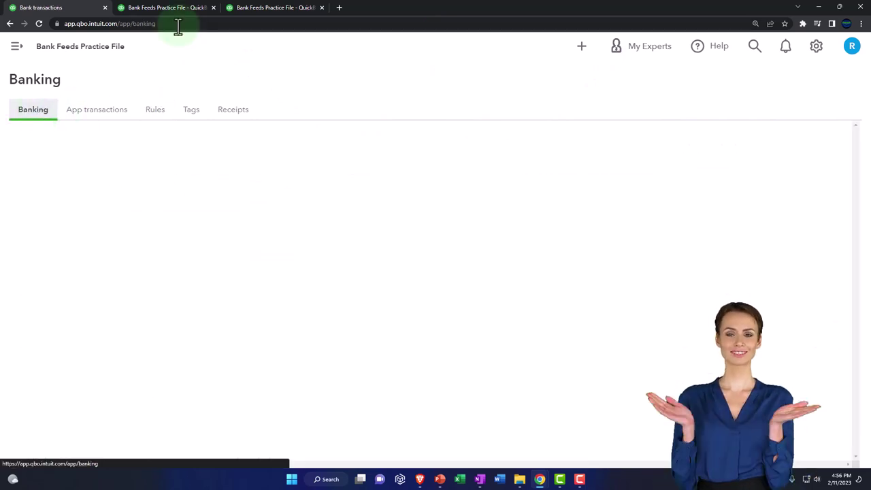
Rerun the 2022 Balance Sheet and open the transaction detail for the Credit Card - Visa 4341 account.
{"action": "left_click", "coordinate": [165, 10]}
{"action": "scroll", "coordinate": [310, 208], "scroll_direction": "up", "scroll_amount": 3}
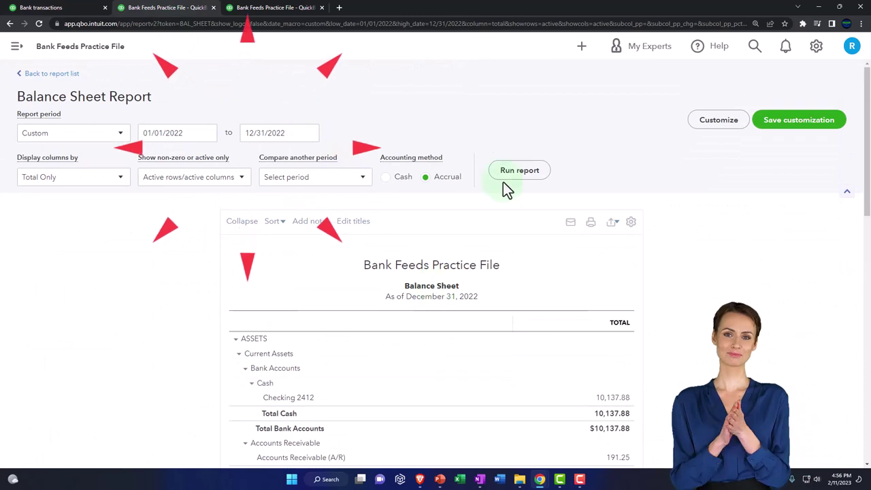
{"action": "left_click", "coordinate": [507, 172]}
{"action": "scroll", "coordinate": [504, 320], "scroll_direction": "down", "scroll_amount": 3}
{"action": "key", "text": "ctrl+plus"}
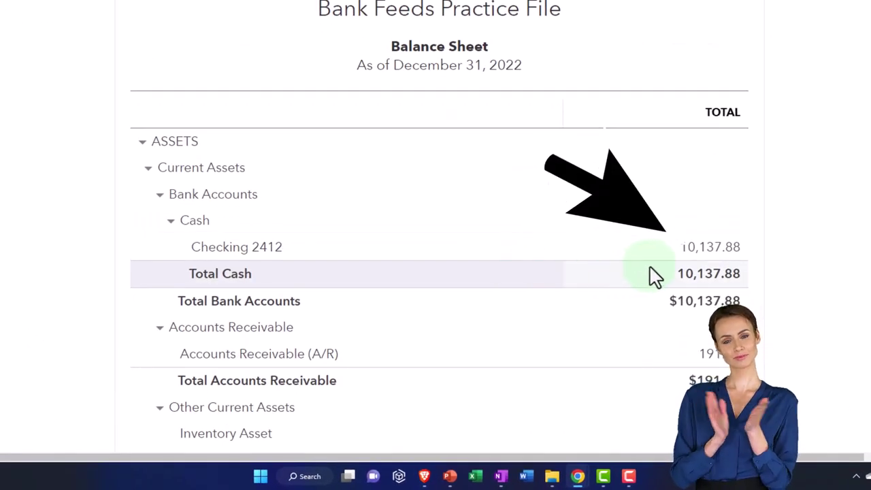
{"action": "scroll", "coordinate": [696, 267], "scroll_direction": "down", "scroll_amount": 3}
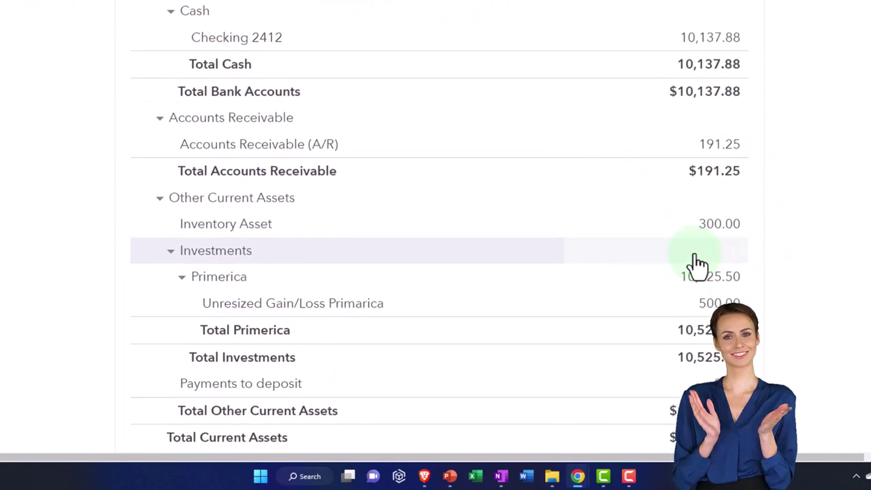
{"action": "scroll", "coordinate": [698, 266], "scroll_direction": "down", "scroll_amount": 7}
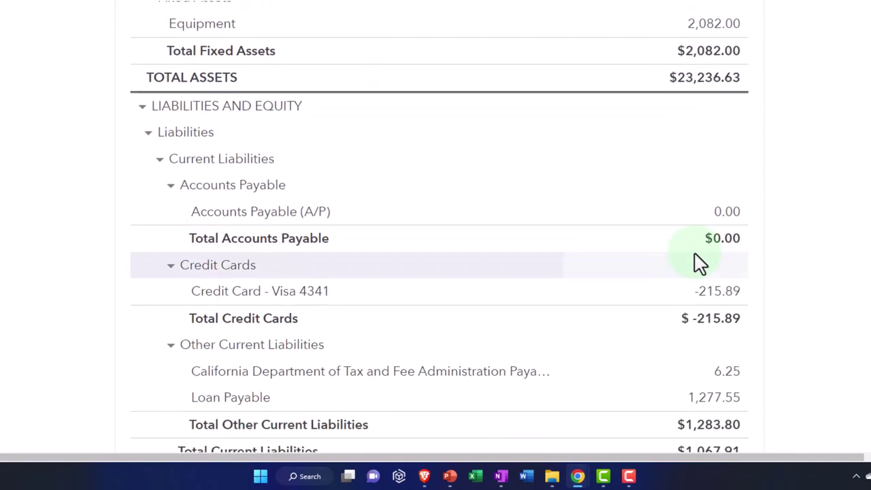
{"action": "left_click", "coordinate": [713, 300]}
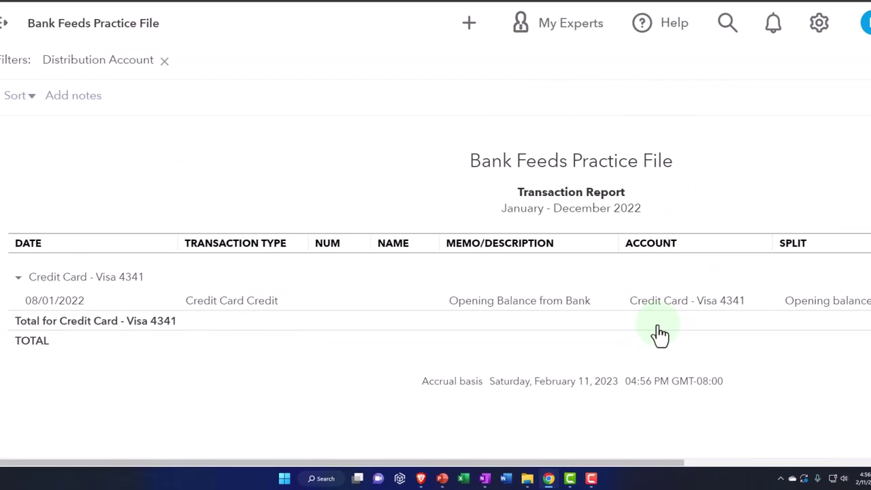
Set the report period to 01/01/2020 through 12/31/2023, delete the 08/01/2022 opening balance Credit Card Credit, and return to the Balance Sheet.
{"action": "key", "text": "ctrl+minus"}
{"action": "key", "text": "ctrl+minus"}
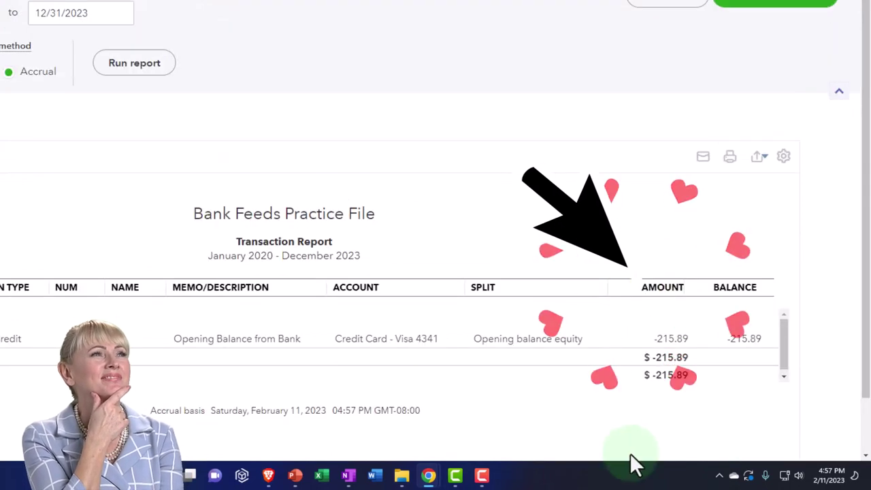
{"action": "left_click", "coordinate": [674, 340]}
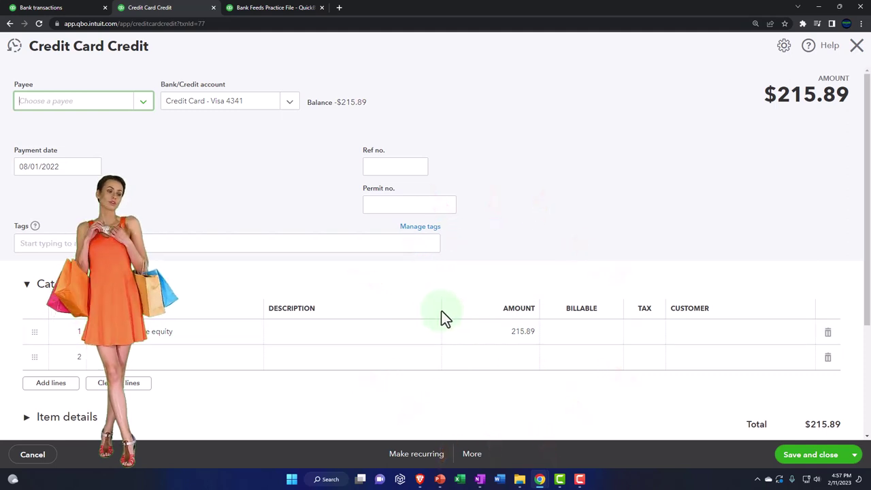
{"action": "scroll", "coordinate": [662, 386], "scroll_direction": "down", "scroll_amount": 3}
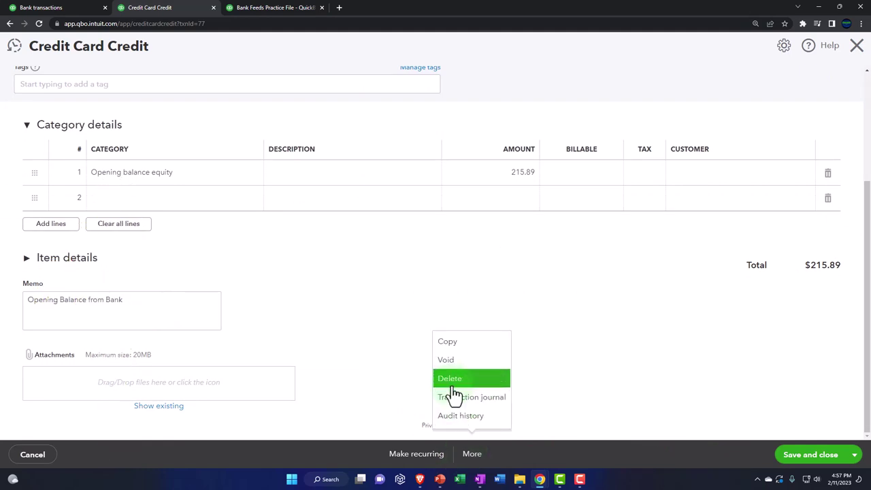
{"action": "left_click", "coordinate": [451, 379]}
{"action": "left_click", "coordinate": [537, 290]}
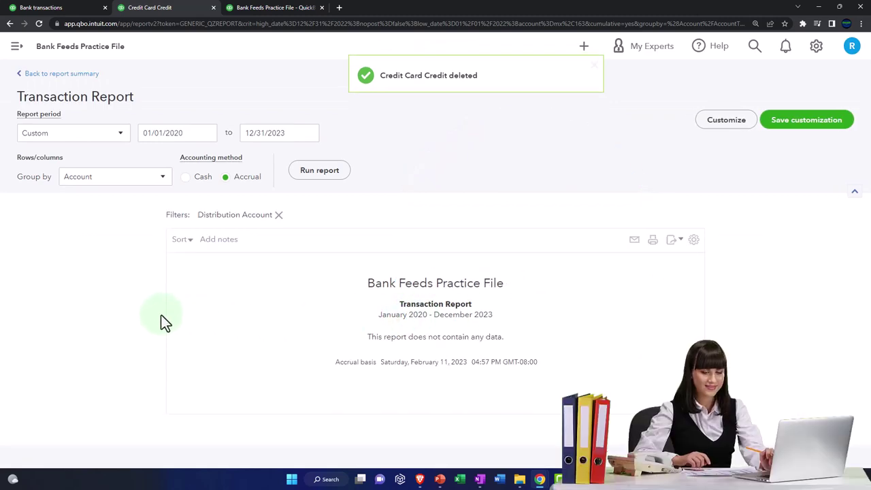
{"action": "left_click", "coordinate": [82, 73]}
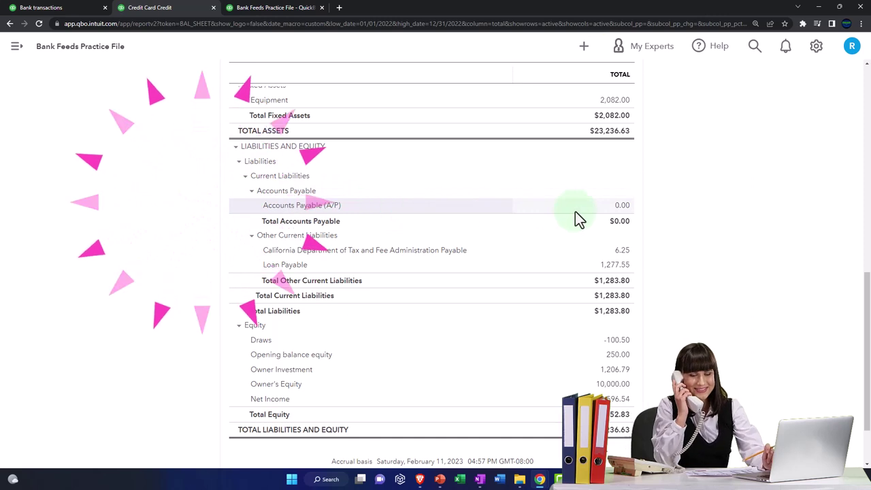
Add the CVS/PHARMACY transaction from the credit card feed under the Draws category, and rerun the Balance Sheet.
{"action": "left_click", "coordinate": [68, 11]}
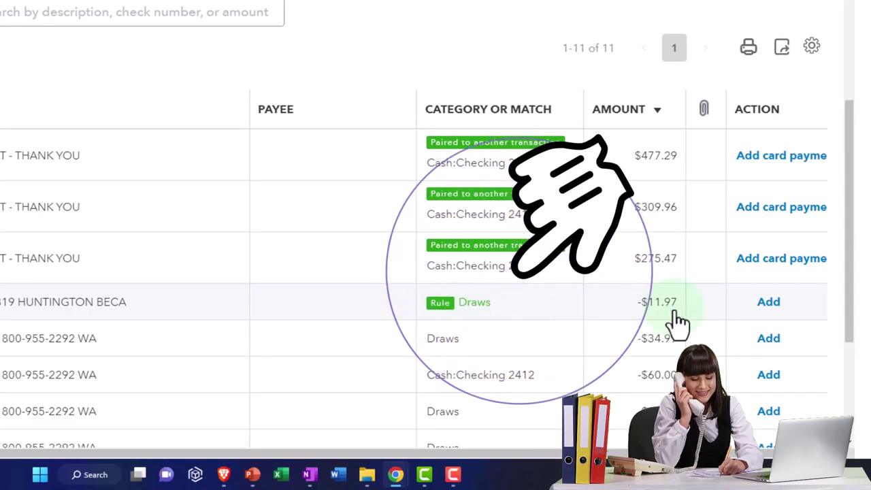
{"action": "left_click", "coordinate": [768, 303]}
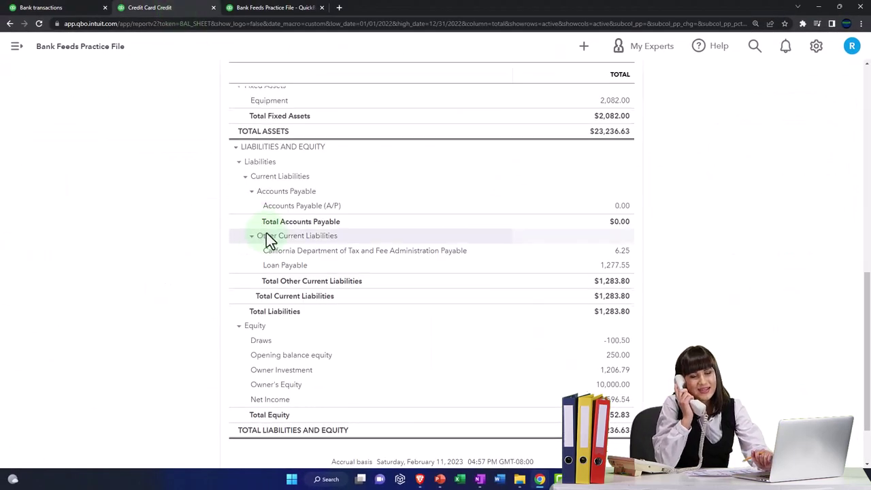
{"action": "scroll", "coordinate": [366, 196], "scroll_direction": "up", "scroll_amount": 10}
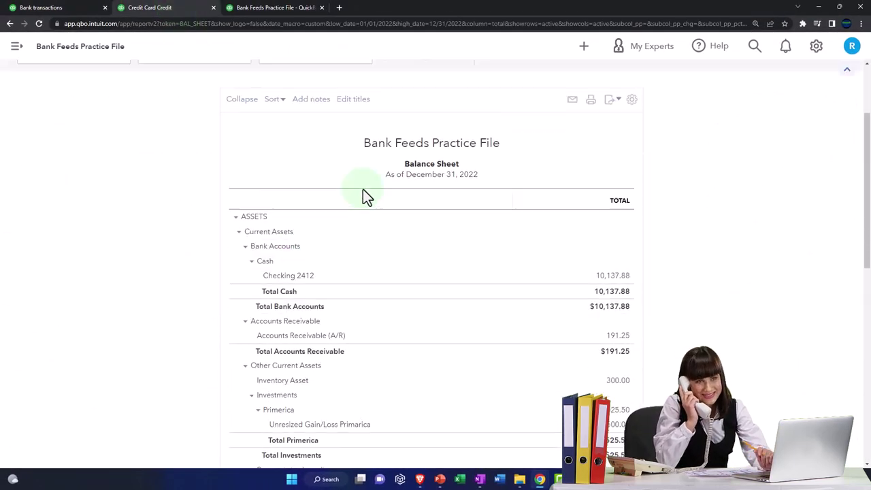
{"action": "scroll", "coordinate": [517, 157], "scroll_direction": "up", "scroll_amount": 2}
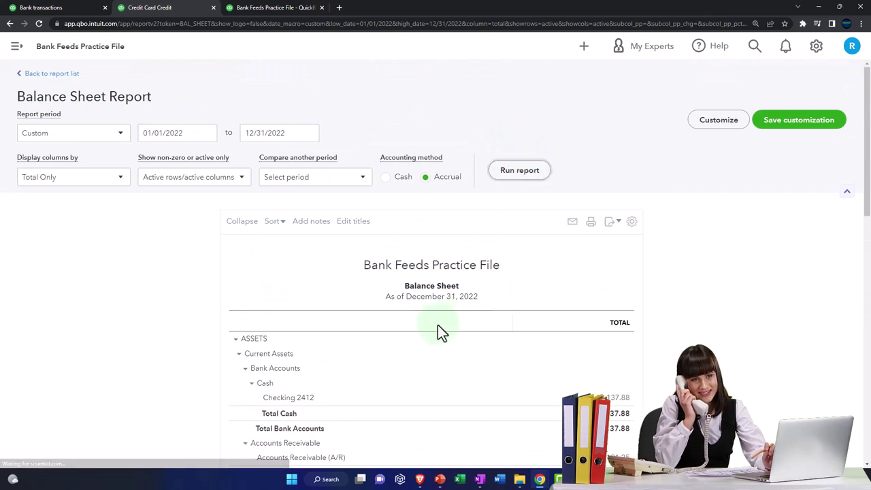
Drill down from Credit Card - Visa 4341 to the CVS/PHARMACY expense and check its payment account options without changing them.
{"action": "scroll", "coordinate": [428, 331], "scroll_direction": "down", "scroll_amount": 2}
{"action": "scroll", "coordinate": [427, 331], "scroll_direction": "up", "scroll_amount": 4, "text": "ctrl"}
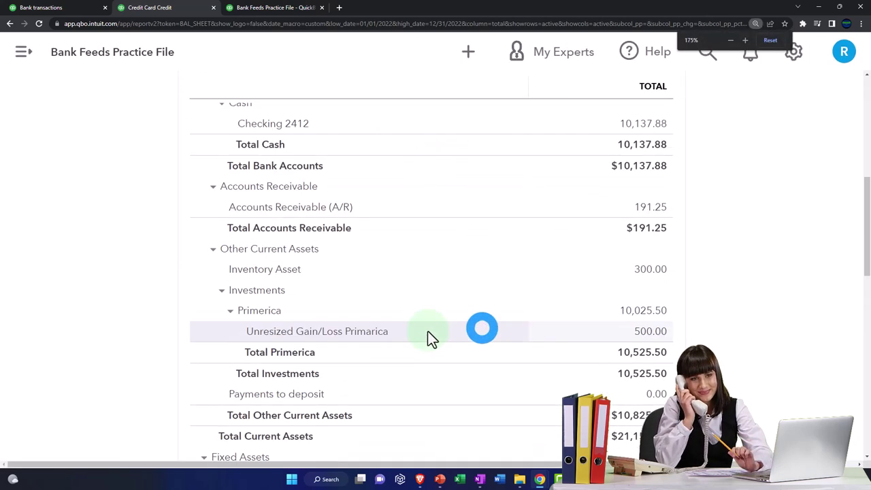
{"action": "scroll", "coordinate": [427, 330], "scroll_direction": "down", "scroll_amount": 5}
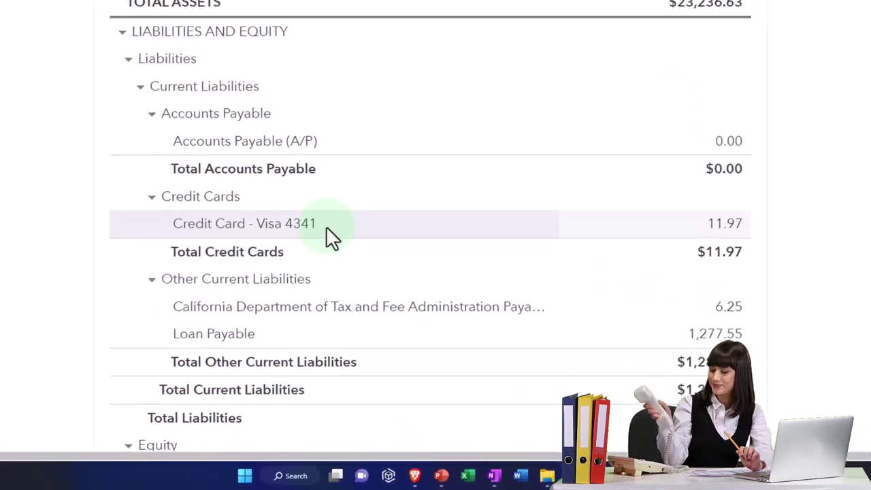
{"action": "left_click", "coordinate": [726, 225]}
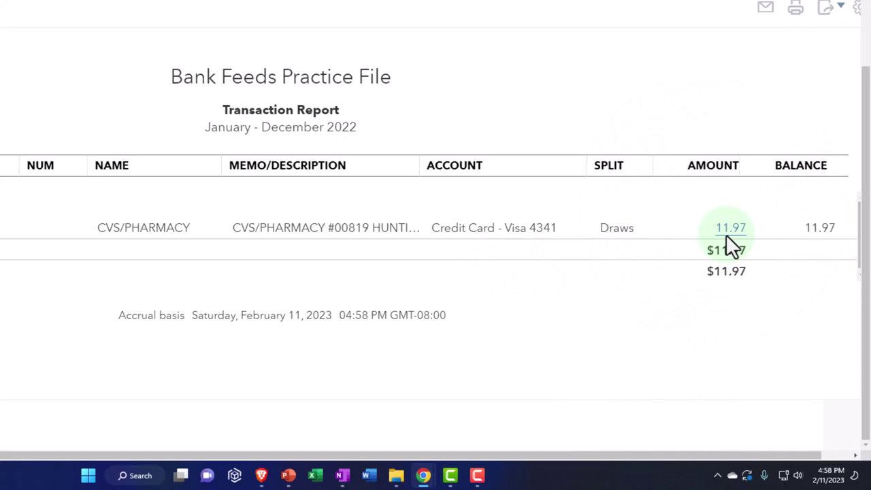
{"action": "left_click", "coordinate": [201, 261]}
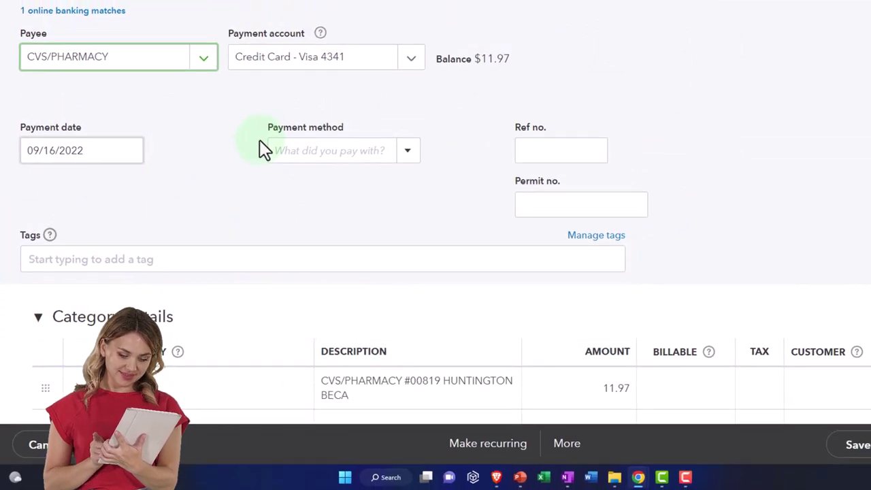
{"action": "left_click", "coordinate": [411, 63]}
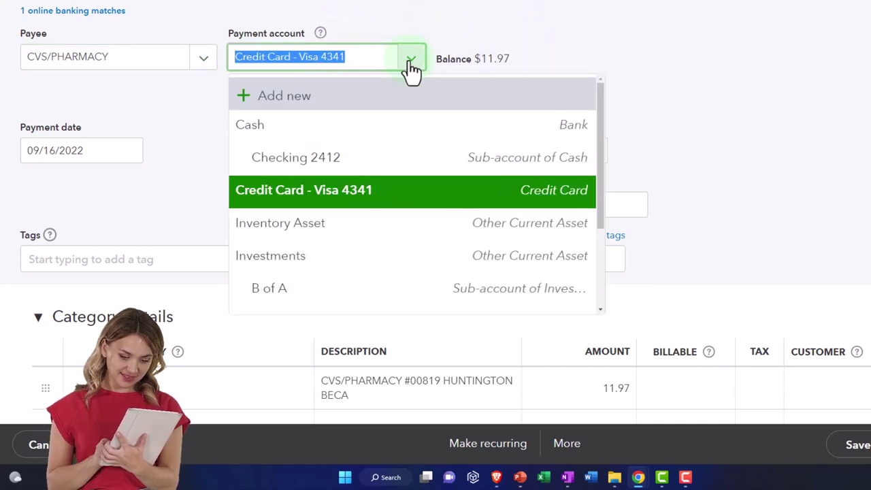
{"action": "left_click", "coordinate": [411, 63]}
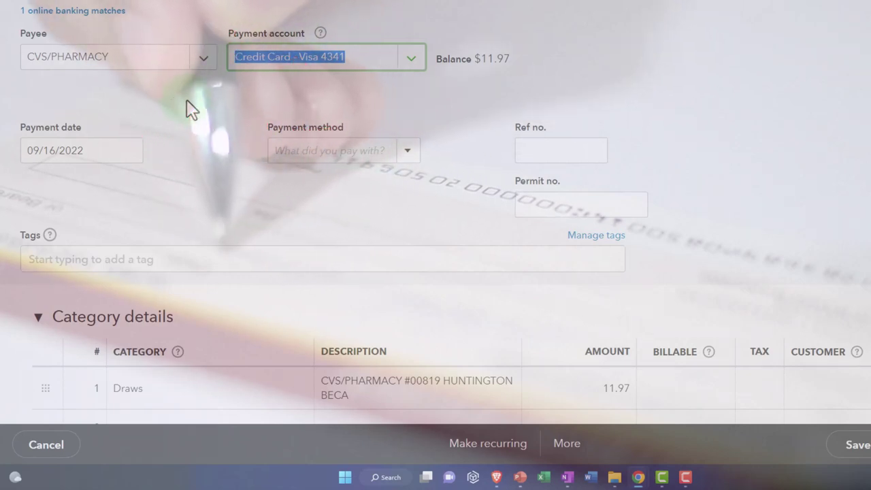
Review the expense's category line, item details and memo, close the form and return to the Balance Sheet.
{"action": "scroll", "coordinate": [204, 211], "scroll_direction": "down", "scroll_amount": 2}
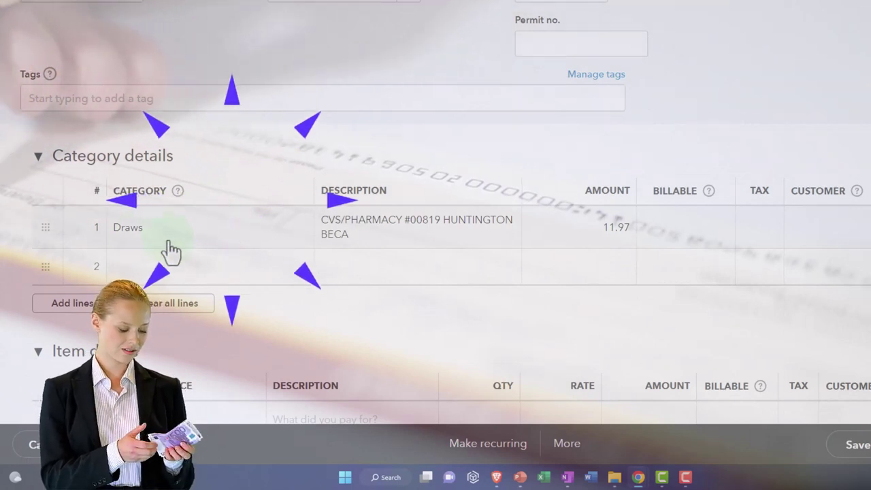
{"action": "scroll", "coordinate": [214, 249], "scroll_direction": "down", "scroll_amount": 3}
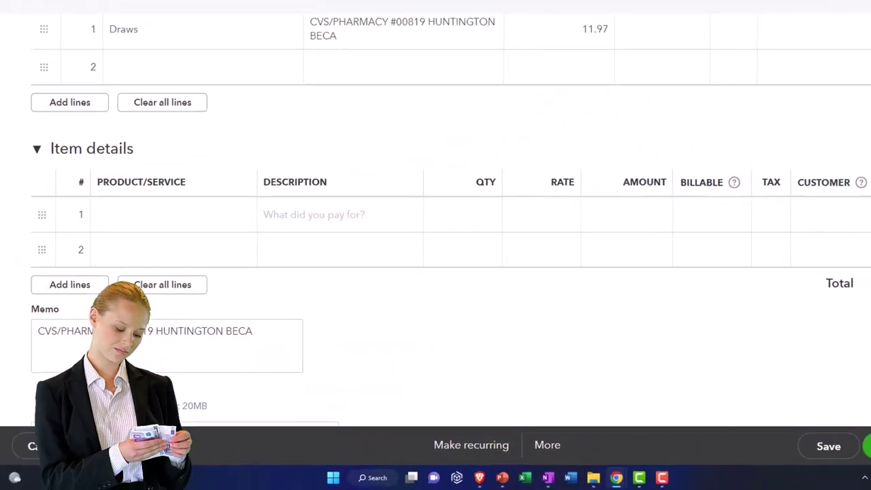
{"action": "left_click", "coordinate": [858, 43]}
{"action": "scroll", "coordinate": [461, 224], "scroll_direction": "up", "scroll_amount": 3}
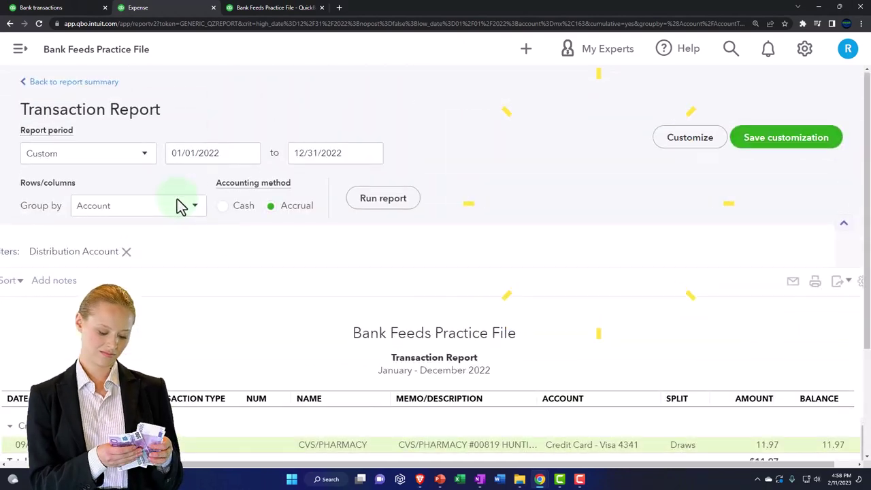
{"action": "left_click", "coordinate": [84, 83]}
Open the Draws transaction detail from the equity section, check the CVS/PHARMACY entry, and return to the Balance Sheet.
{"action": "scroll", "coordinate": [165, 266], "scroll_direction": "down", "scroll_amount": 10}
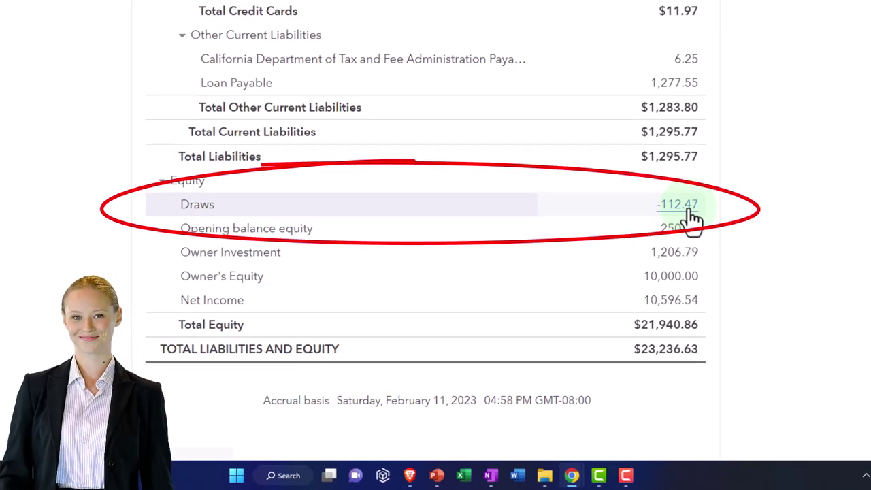
{"action": "left_click", "coordinate": [689, 211]}
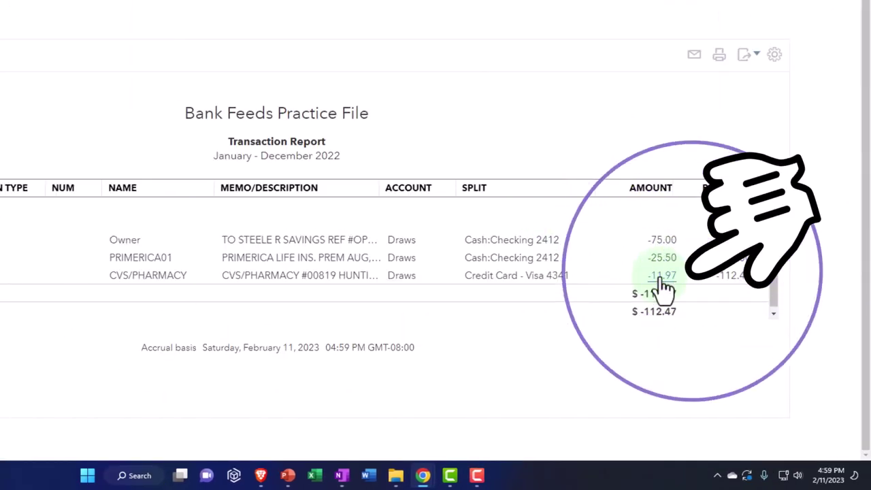
{"action": "scroll", "coordinate": [556, 219], "scroll_direction": "up", "scroll_amount": 1}
{"action": "key", "text": "alt+Left"}
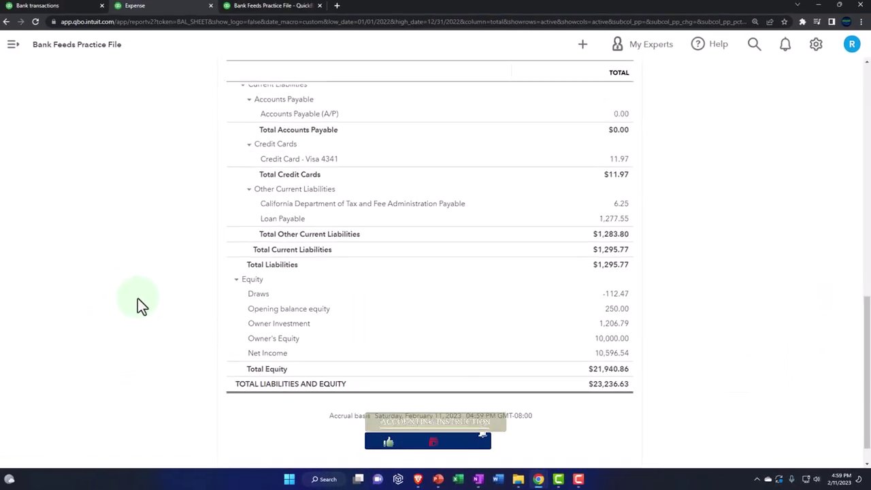
{"action": "key", "text": "ctrl+plus"}
{"action": "key", "text": "ctrl+plus"}
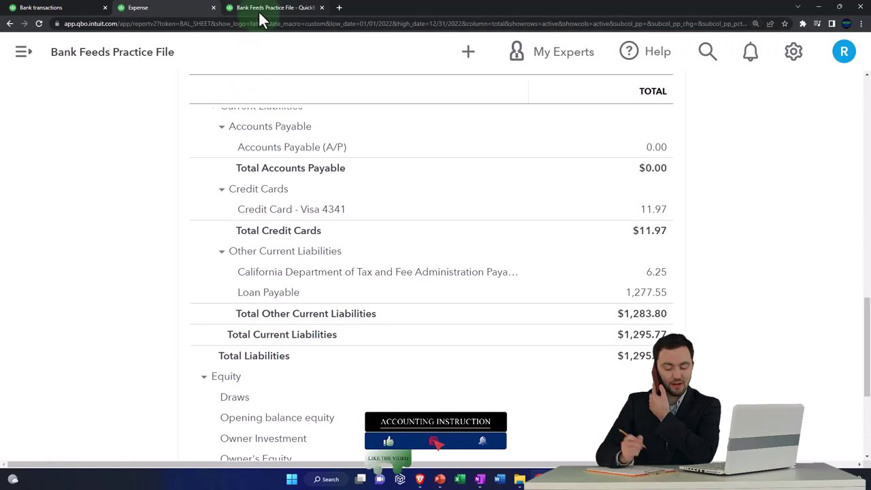
Switch to the Profit and Loss report for January - December 2022, rerun it, and review the income and expense lines.
{"action": "key", "text": "alt+Left"}
{"action": "scroll", "coordinate": [474, 155], "scroll_direction": "up", "scroll_amount": 2}
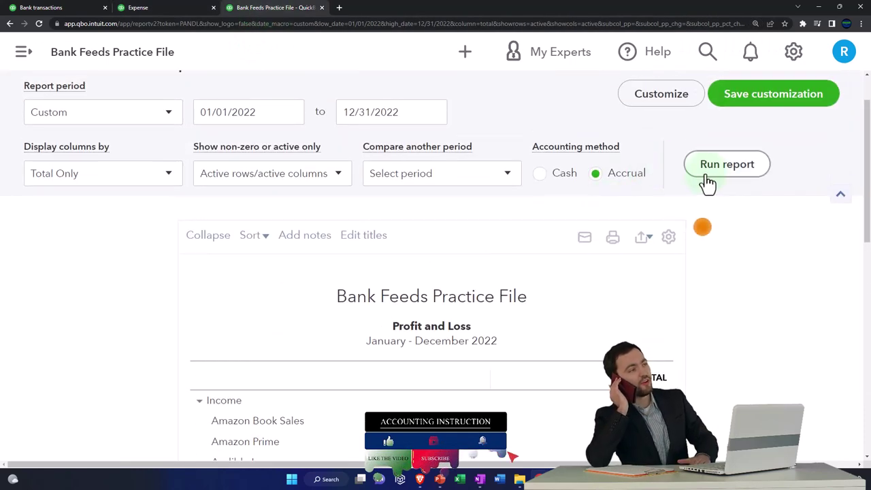
{"action": "scroll", "coordinate": [727, 294], "scroll_direction": "down", "scroll_amount": 4}
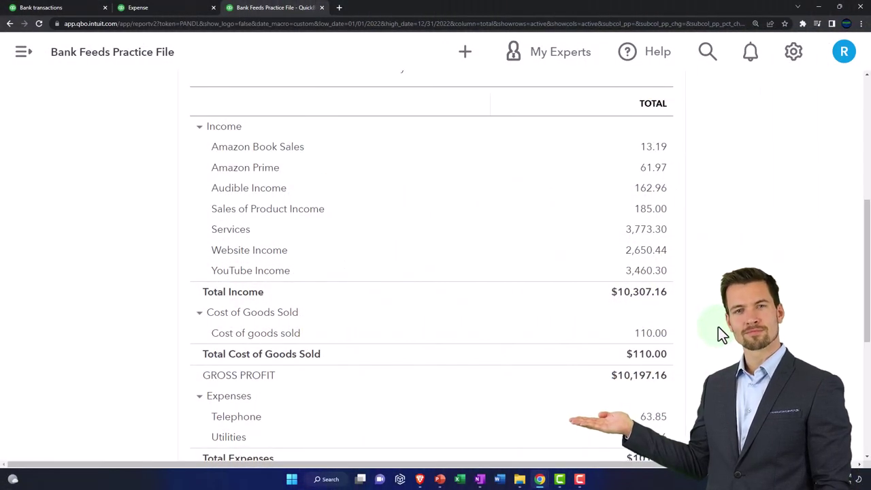
{"action": "scroll", "coordinate": [718, 327], "scroll_direction": "up", "scroll_amount": 1}
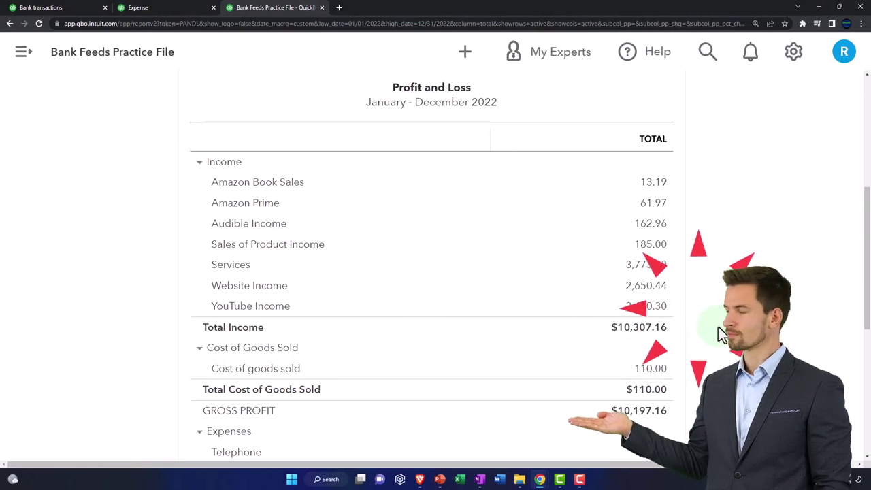
{"action": "scroll", "coordinate": [722, 334], "scroll_direction": "up", "scroll_amount": 3}
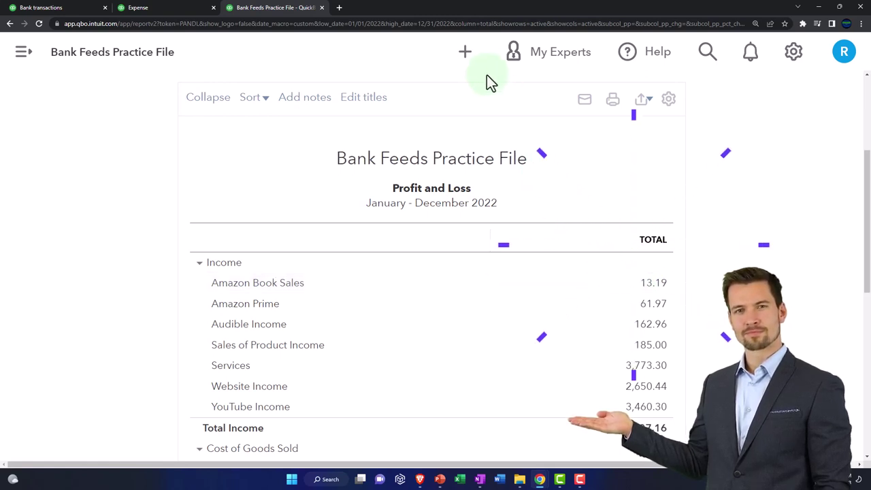
Open the company's advanced account settings and examine the chart of accounts, categories, automation, projects and currency options.
{"action": "left_click", "coordinate": [799, 68]}
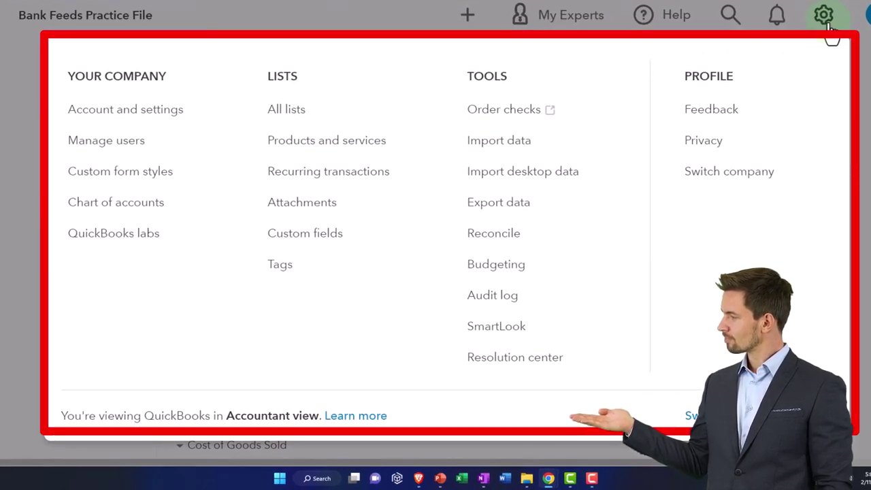
{"action": "left_click", "coordinate": [127, 124]}
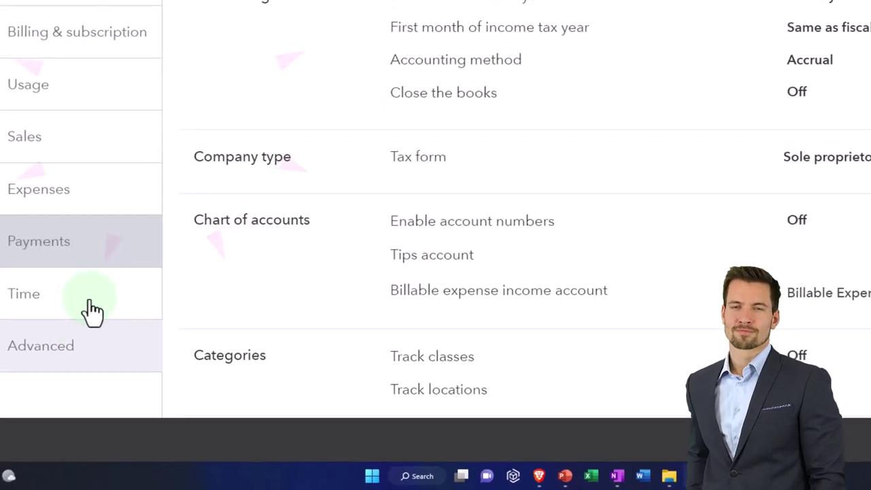
{"action": "left_click", "coordinate": [143, 330]}
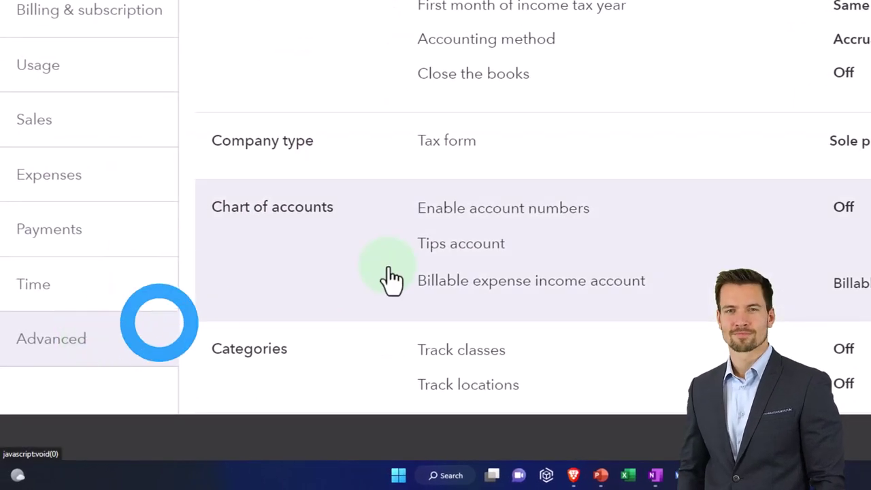
{"action": "scroll", "coordinate": [381, 295], "scroll_direction": "down", "scroll_amount": 3}
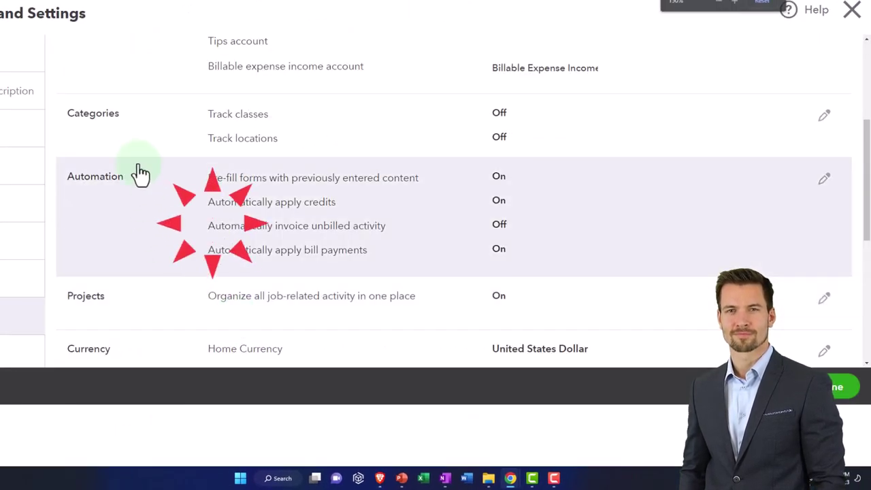
{"action": "scroll", "coordinate": [183, 256], "scroll_direction": "up", "scroll_amount": 3}
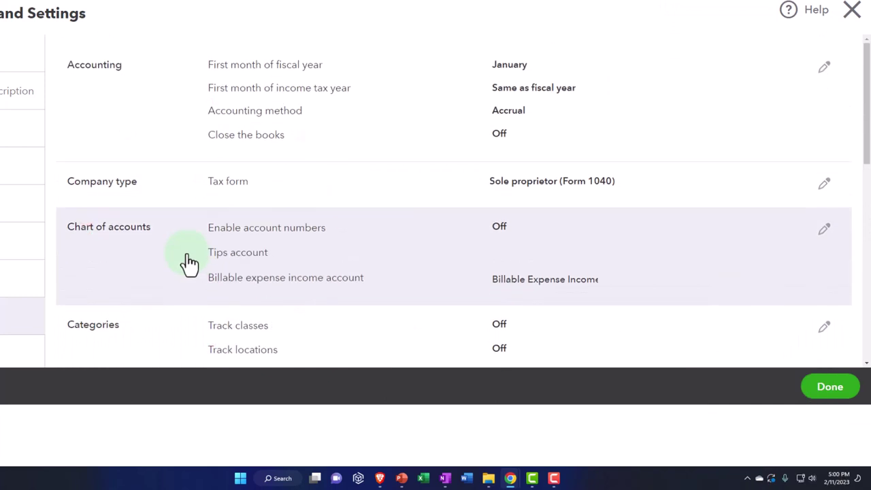
{"action": "scroll", "coordinate": [285, 270], "scroll_direction": "down", "scroll_amount": 1}
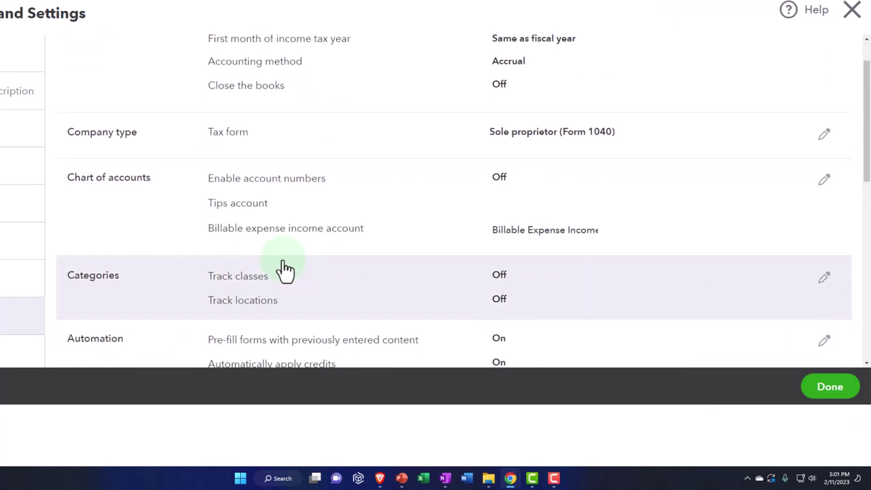
{"action": "scroll", "coordinate": [284, 270], "scroll_direction": "down", "scroll_amount": 1}
{"action": "scroll", "coordinate": [286, 269], "scroll_direction": "up", "scroll_amount": 2}
{"action": "scroll", "coordinate": [286, 269], "scroll_direction": "down", "scroll_amount": 5}
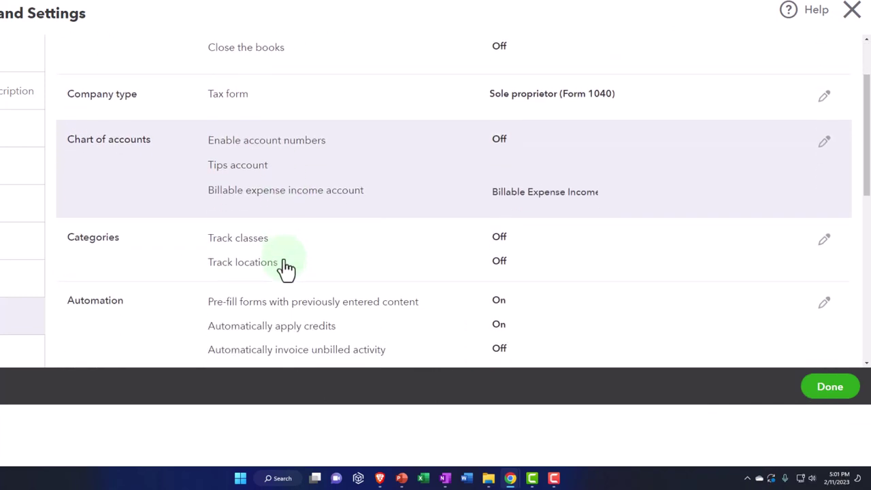
{"action": "scroll", "coordinate": [286, 269], "scroll_direction": "down", "scroll_amount": 1}
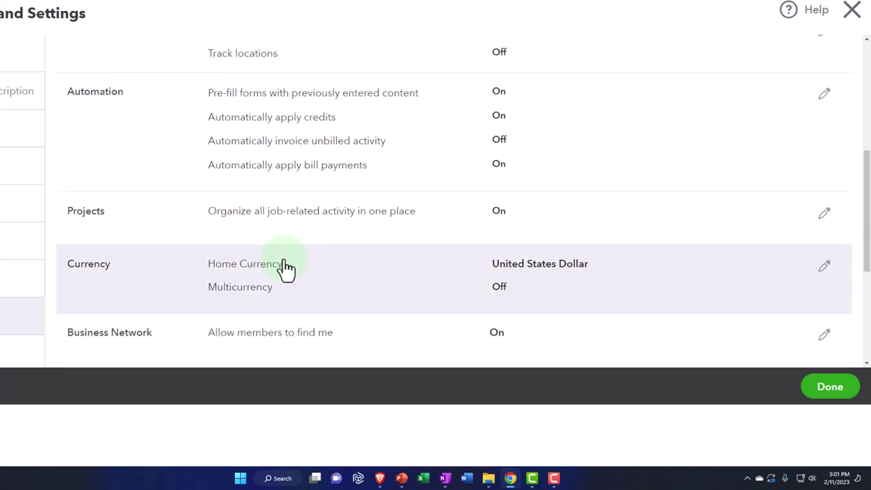
Open the Categories settings to check the class and location tracking options, and close the settings without changing them.
{"action": "scroll", "coordinate": [286, 269], "scroll_direction": "up", "scroll_amount": 4}
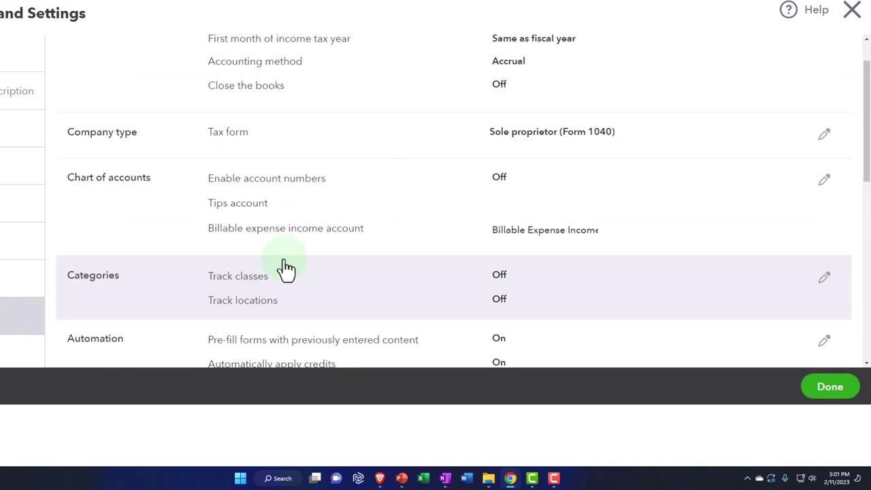
{"action": "left_click", "coordinate": [157, 306]}
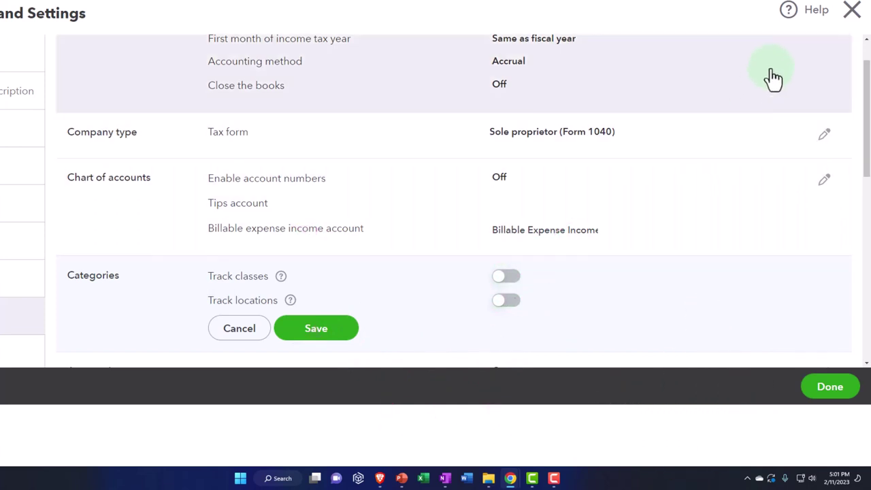
{"action": "left_click", "coordinate": [854, 22]}
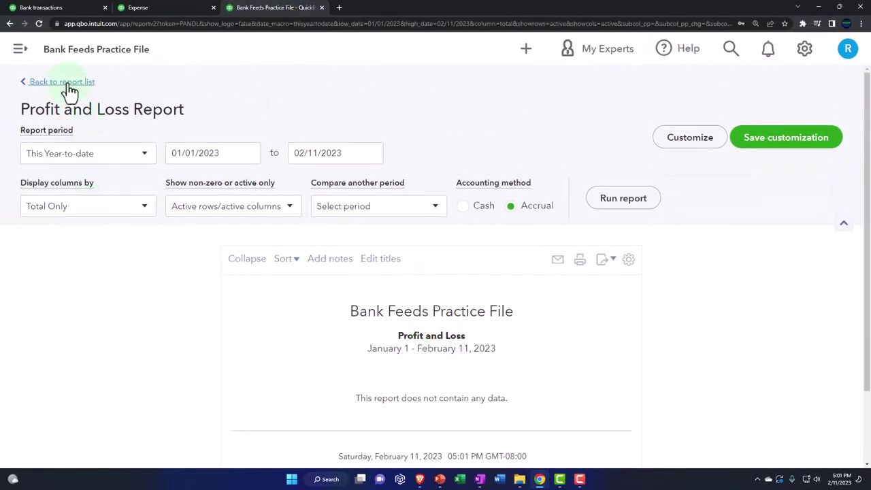
Reopen the Profit and Loss report from the report list and run it for 01/01/2022 to 12/31/2022.
{"action": "left_click", "coordinate": [70, 92]}
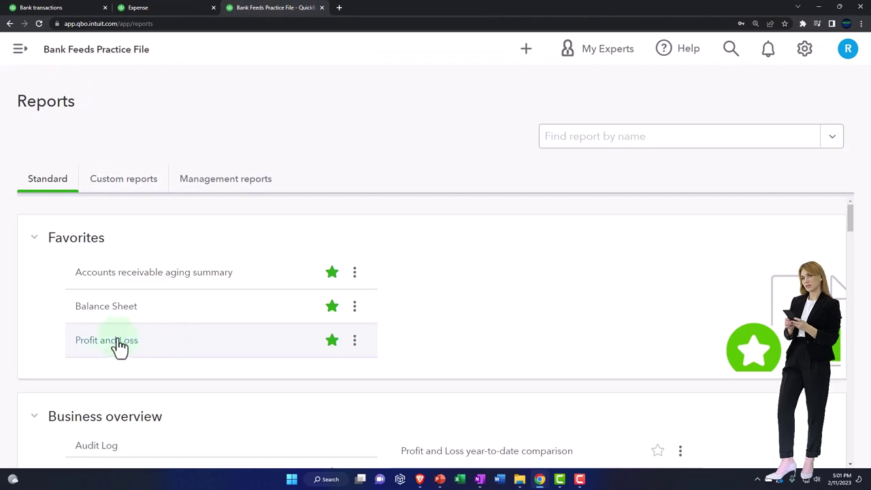
{"action": "left_click", "coordinate": [103, 342]}
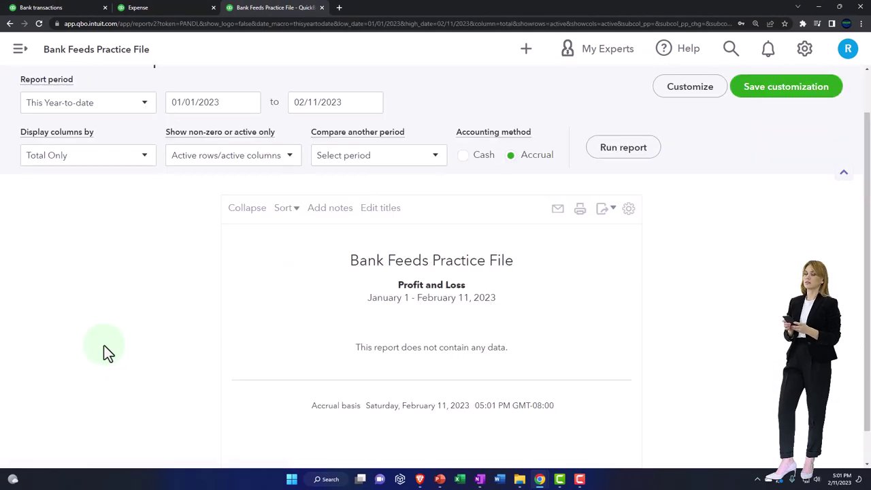
{"action": "left_click", "coordinate": [243, 103]}
{"action": "type", "text": "0"}
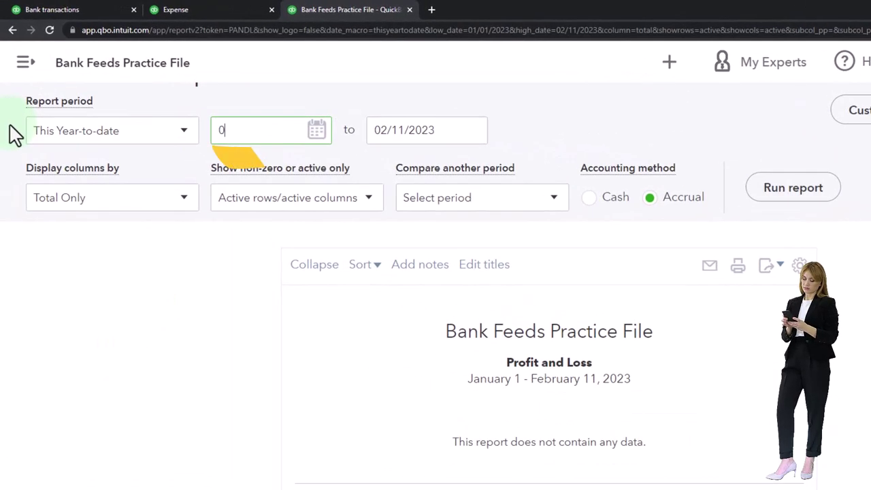
{"action": "type", "text": "1/01/2022"}
{"action": "key", "text": "Tab"}
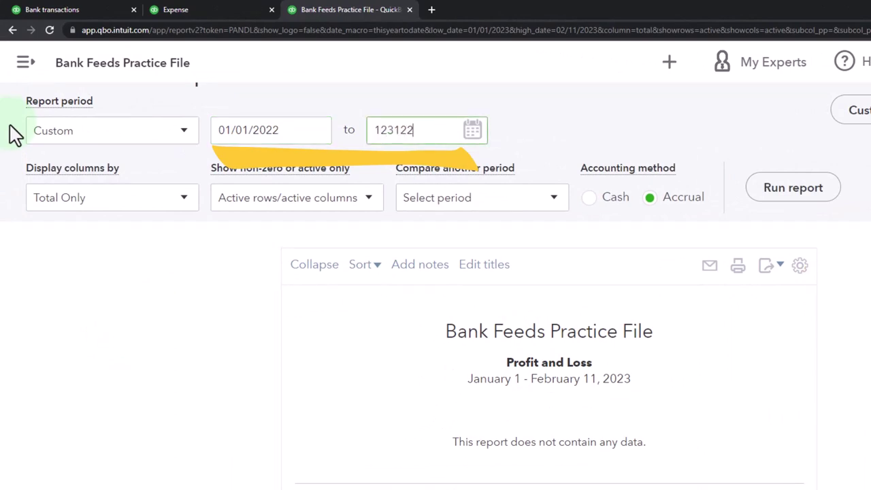
{"action": "left_click", "coordinate": [810, 191]}
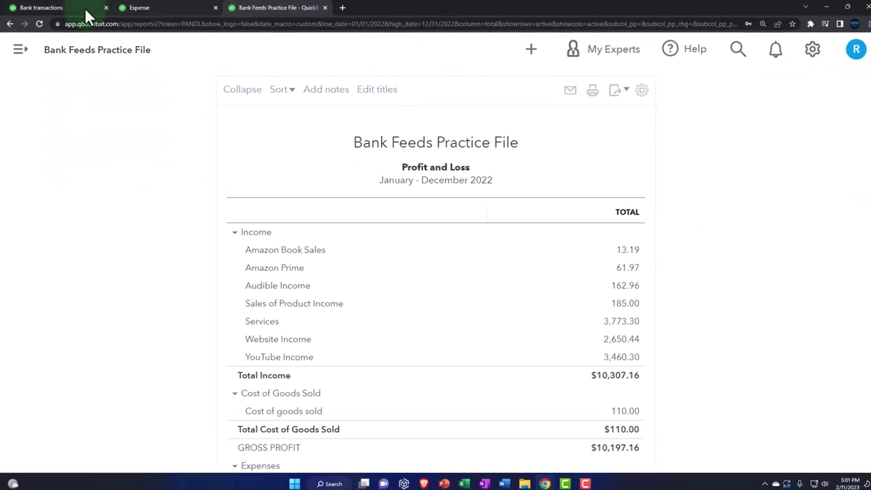
Expand the 09/02/2022 Costco bank feed transaction for $34.99 and add COSTCO COM from its memo as a new vendor.
{"action": "left_click", "coordinate": [75, 9]}
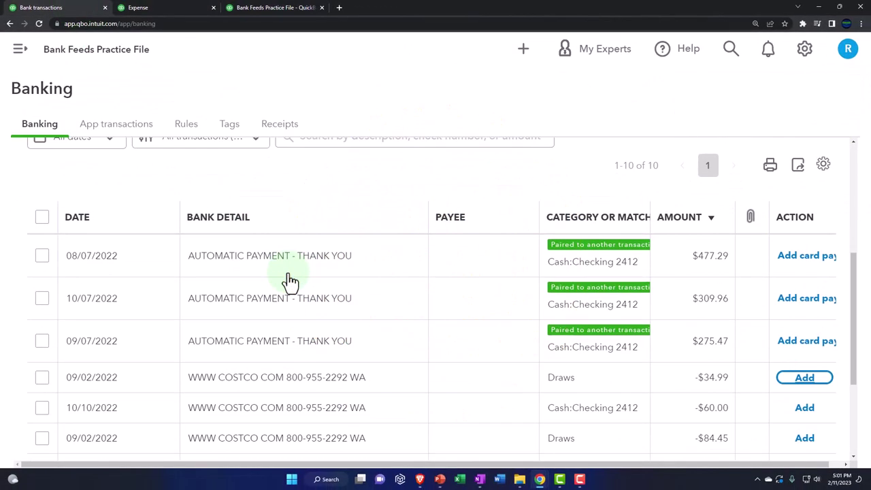
{"action": "scroll", "coordinate": [289, 280], "scroll_direction": "down", "scroll_amount": 3}
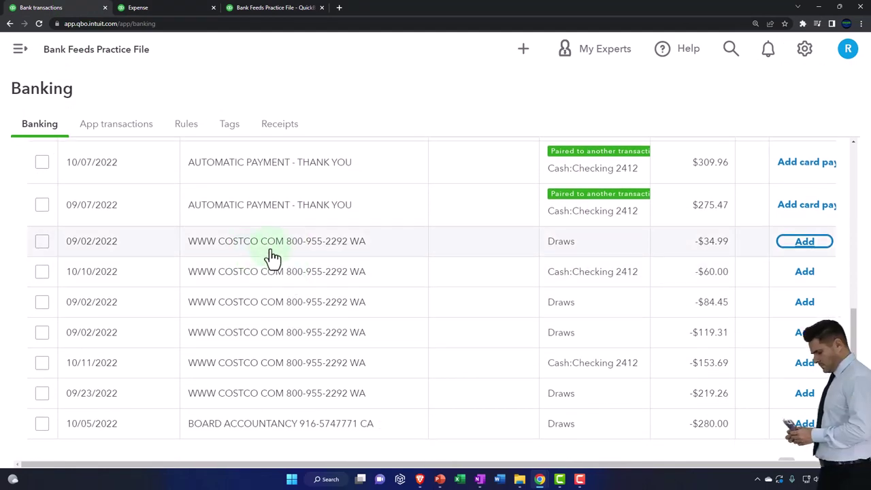
{"action": "left_click", "coordinate": [273, 257]}
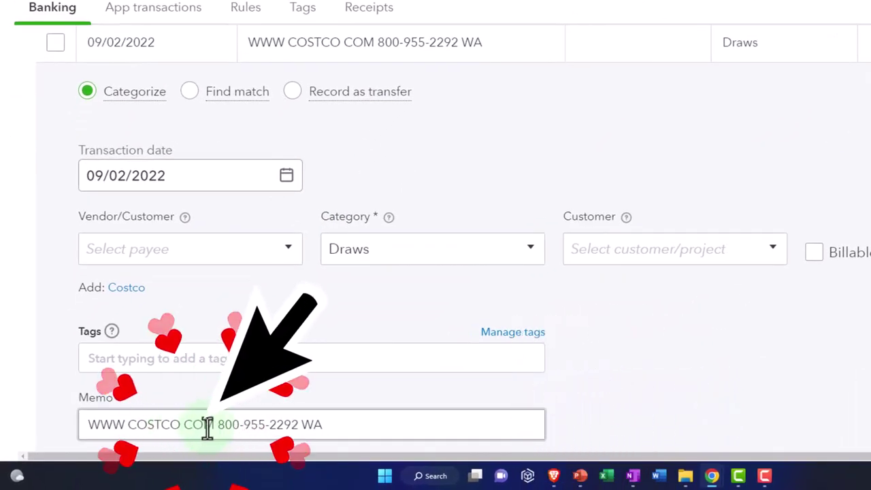
{"action": "left_click_drag", "start_coordinate": [135, 423], "coordinate": [129, 423]}
{"action": "key", "text": "ctrl+c"}
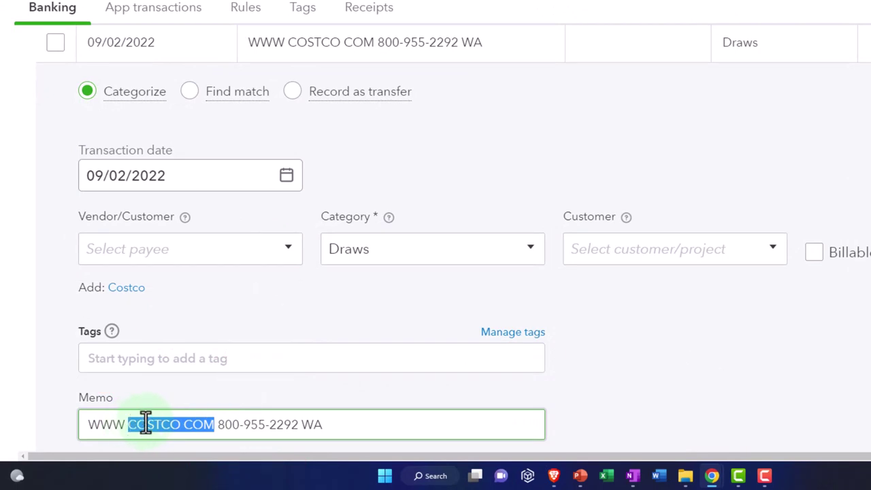
{"action": "left_click", "coordinate": [120, 249]}
{"action": "key", "text": "ctrl+v"}
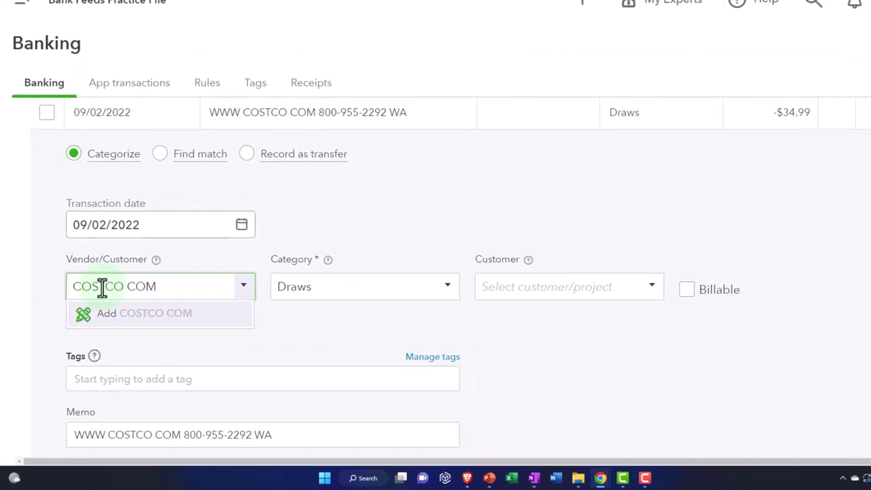
{"action": "key", "text": "Return"}
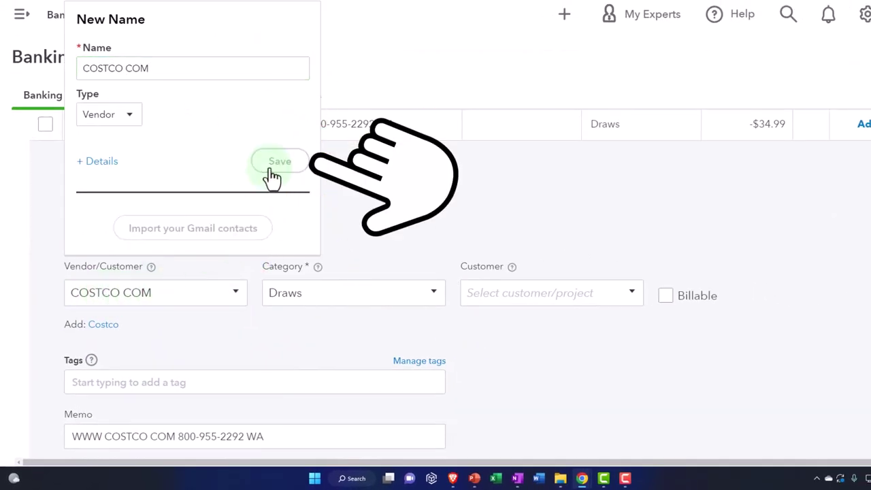
{"action": "left_click", "coordinate": [272, 174]}
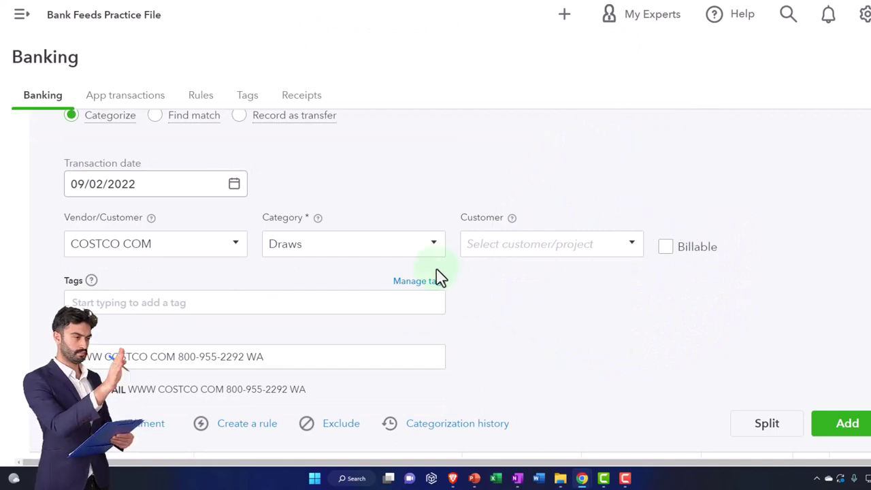
Begin a new category account for the Costco transaction and set its account type to Expenses.
{"action": "left_click", "coordinate": [435, 246]}
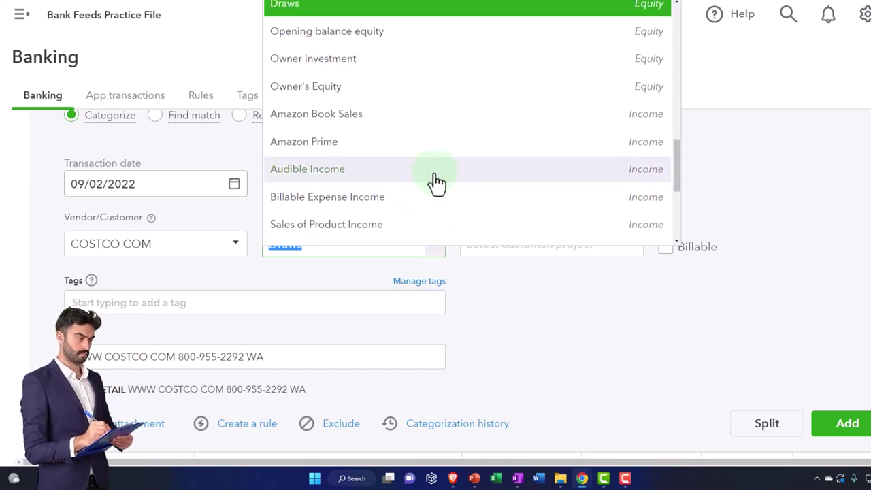
{"action": "scroll", "coordinate": [431, 182], "scroll_direction": "down", "scroll_amount": 3}
{"action": "scroll", "coordinate": [435, 182], "scroll_direction": "up", "scroll_amount": 15}
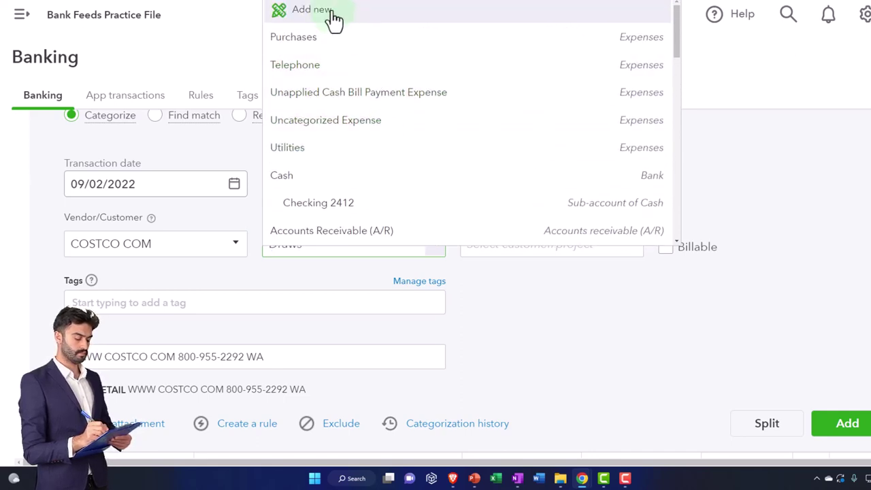
{"action": "left_click", "coordinate": [333, 14]}
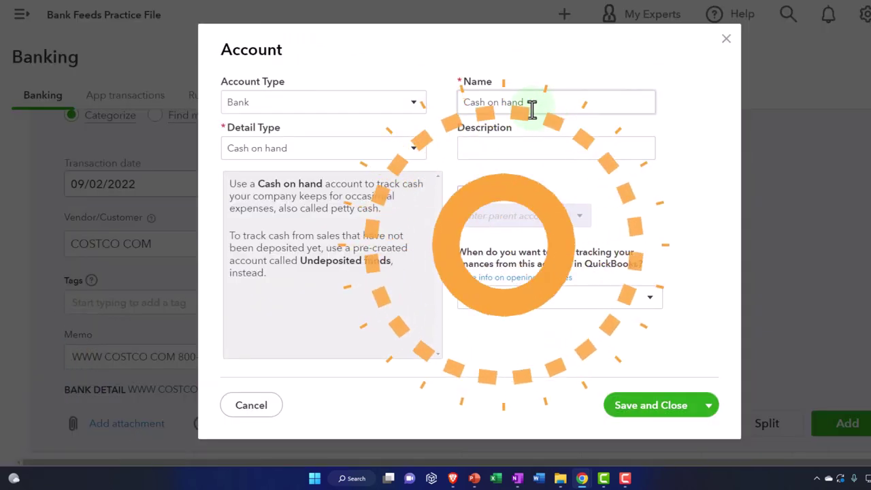
{"action": "left_click", "coordinate": [413, 104]}
{"action": "scroll", "coordinate": [389, 204], "scroll_direction": "down", "scroll_amount": 2}
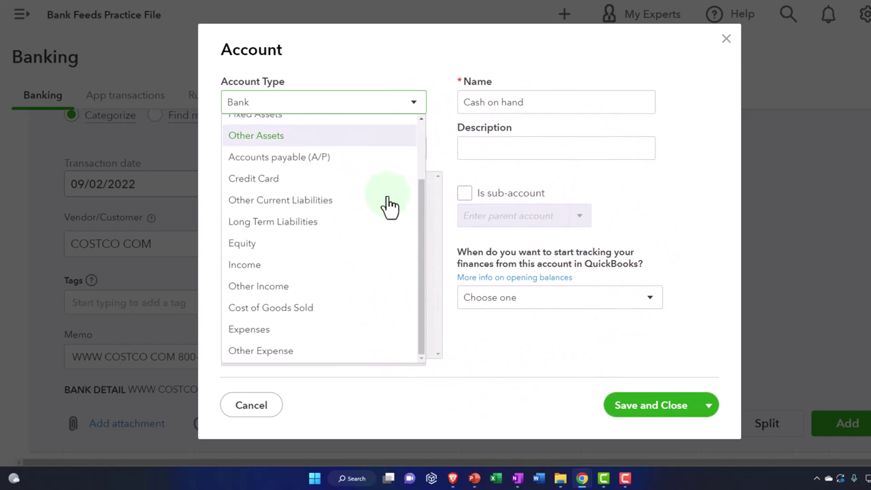
{"action": "left_click", "coordinate": [308, 334]}
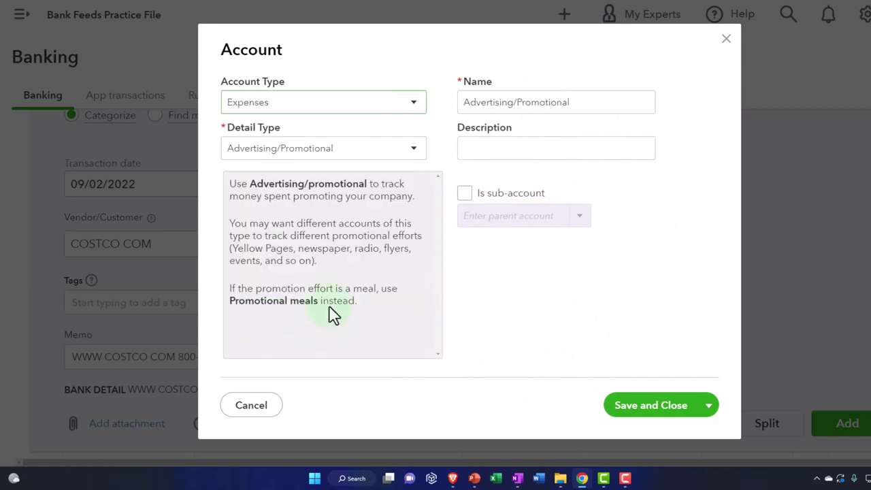
Set the new account's detail type to Other Business Expenses.
{"action": "left_click", "coordinate": [417, 151]}
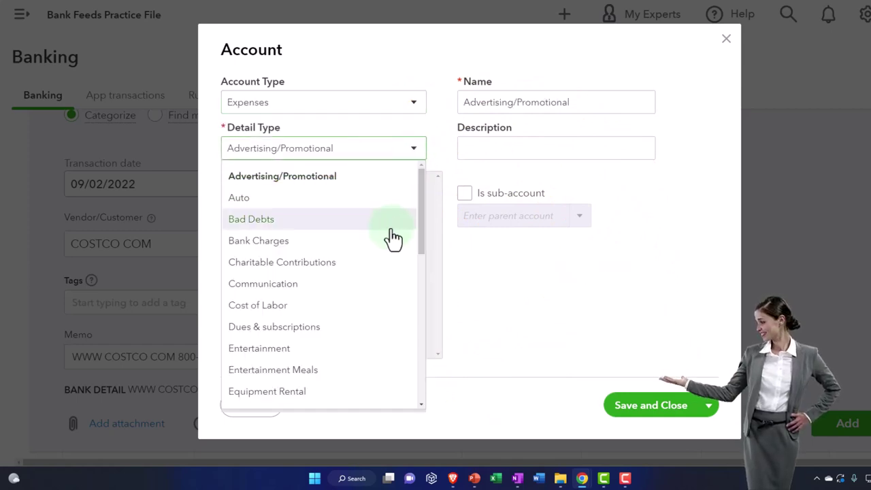
{"action": "scroll", "coordinate": [395, 238], "scroll_direction": "down", "scroll_amount": 3}
{"action": "scroll", "coordinate": [392, 238], "scroll_direction": "down", "scroll_amount": 3}
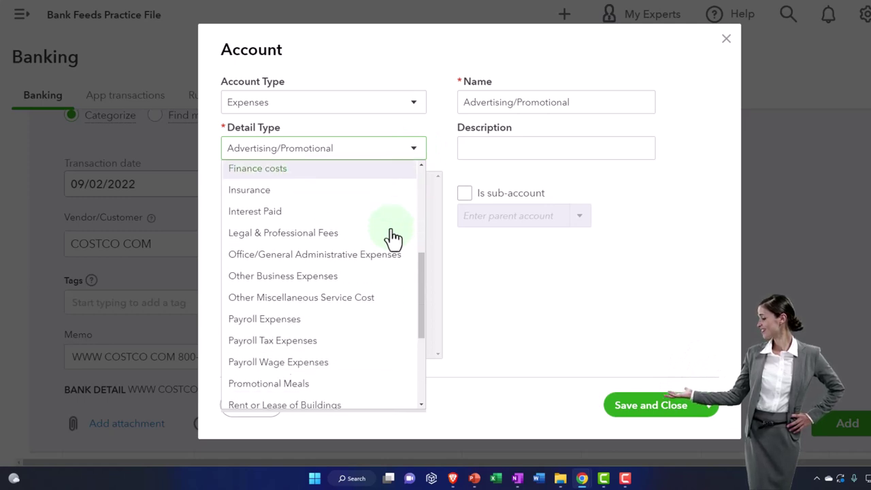
{"action": "scroll", "coordinate": [334, 247], "scroll_direction": "down", "scroll_amount": 1}
{"action": "left_click", "coordinate": [328, 230]}
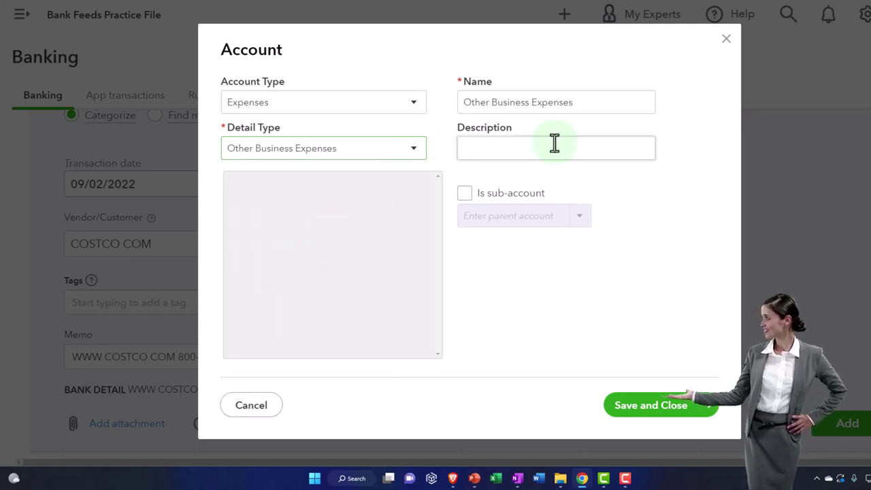
Name the new account Supplies Expense and save it as the Costco transaction's category.
{"action": "left_click_drag", "start_coordinate": [599, 107], "coordinate": [436, 101]}
{"action": "type", "text": "Suppl"}
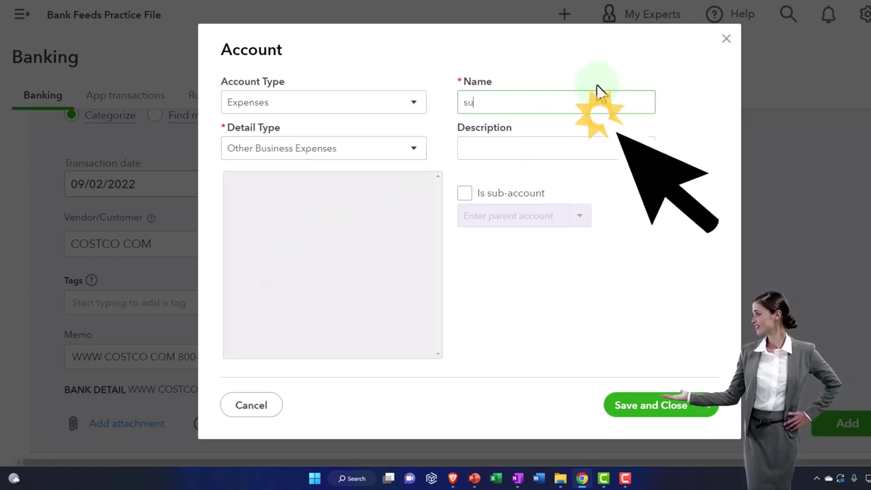
{"action": "key", "text": "BackSpace"}
{"action": "key", "text": "BackSpace"}
{"action": "key", "text": "BackSpace"}
{"action": "key", "text": "BackSpace"}
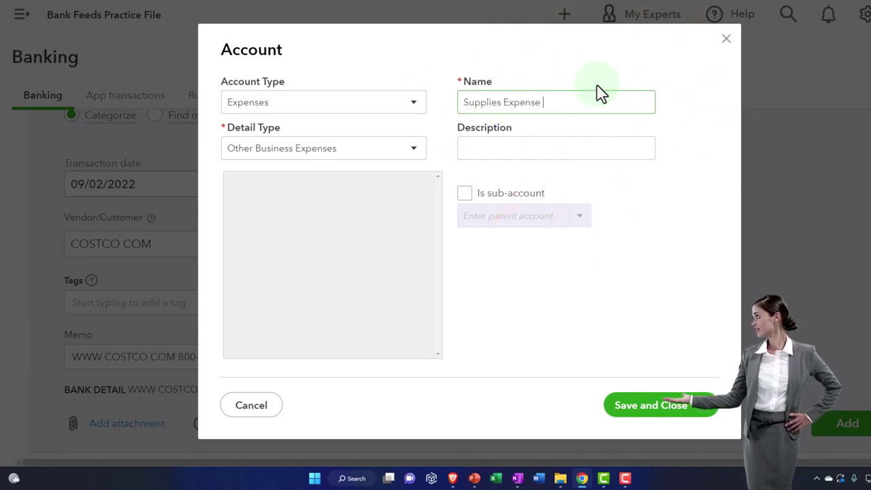
{"action": "left_click", "coordinate": [660, 416]}
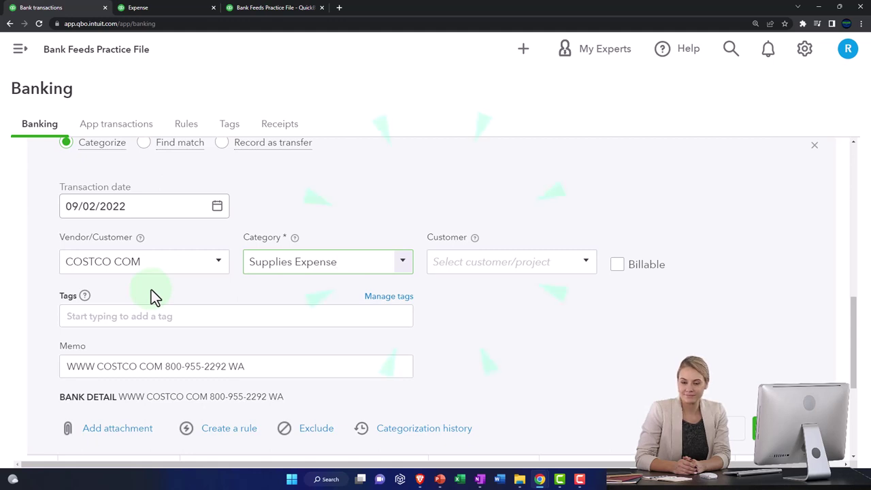
{"action": "scroll", "coordinate": [160, 307], "scroll_direction": "down", "scroll_amount": 1}
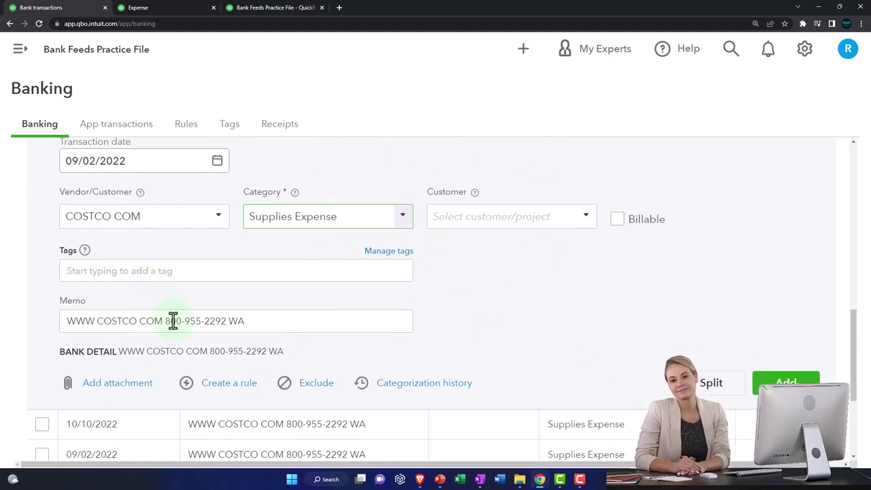
Start a bank rule from the expanded Costco transaction and name it COSTCO COM.
{"action": "left_click", "coordinate": [218, 390]}
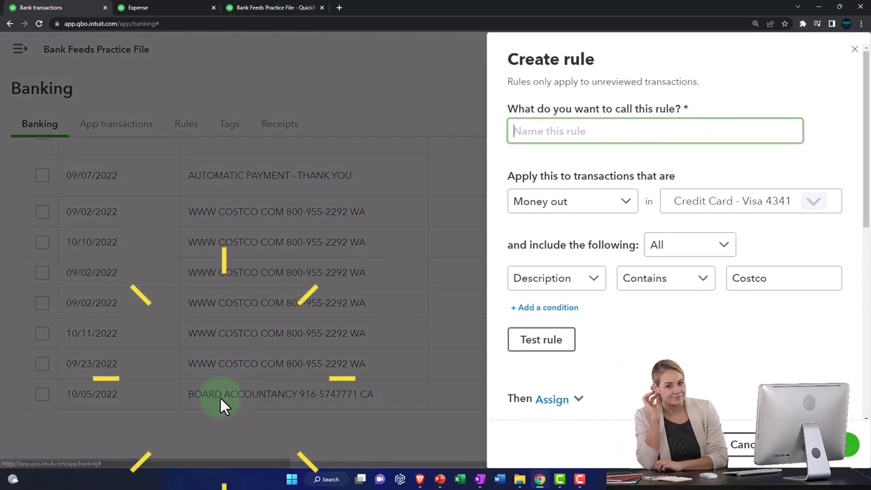
{"action": "type", "text": "COSTCO COM"}
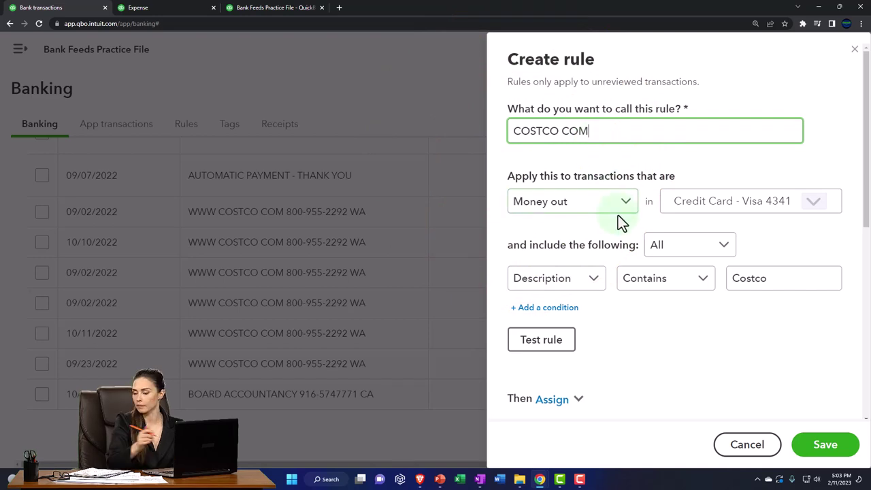
{"action": "key", "text": "ctrl+minus"}
{"action": "key", "text": "ctrl+plus"}
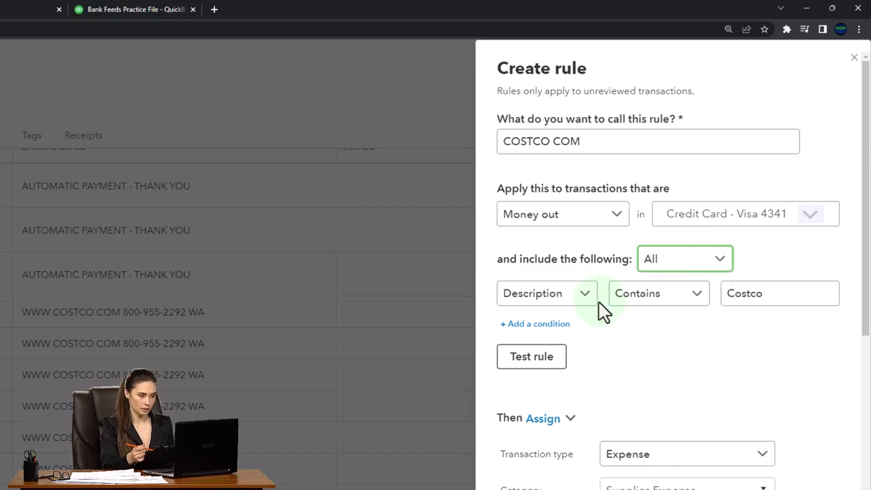
Set the rule's condition to bank text that contains COSTCO COM, using the wording from the bank memo.
{"action": "left_click", "coordinate": [579, 349]}
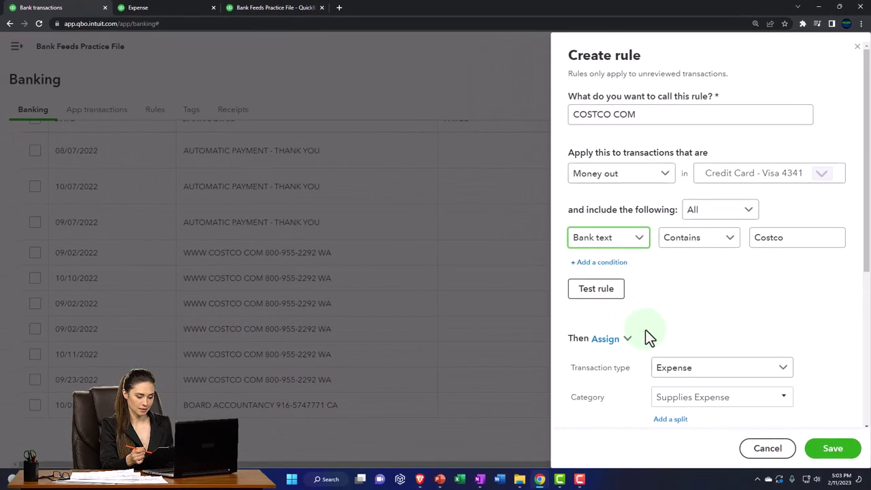
{"action": "scroll", "coordinate": [599, 416], "scroll_direction": "down", "scroll_amount": 2}
{"action": "scroll", "coordinate": [719, 308], "scroll_direction": "down", "scroll_amount": 1}
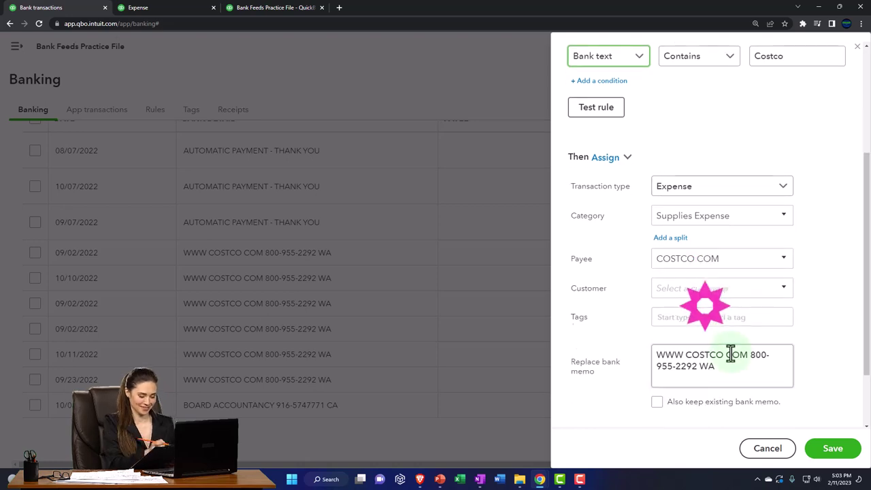
{"action": "left_click_drag", "start_coordinate": [747, 355], "coordinate": [686, 355]}
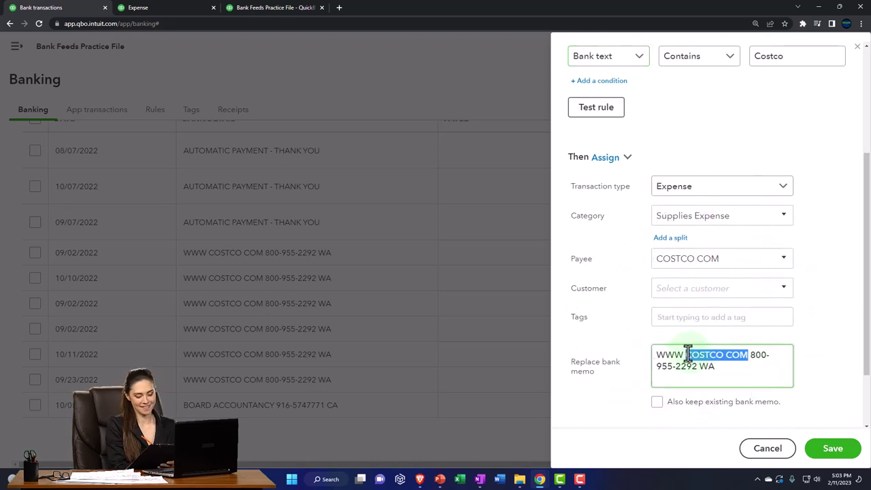
{"action": "scroll", "coordinate": [699, 338], "scroll_direction": "up", "scroll_amount": 3}
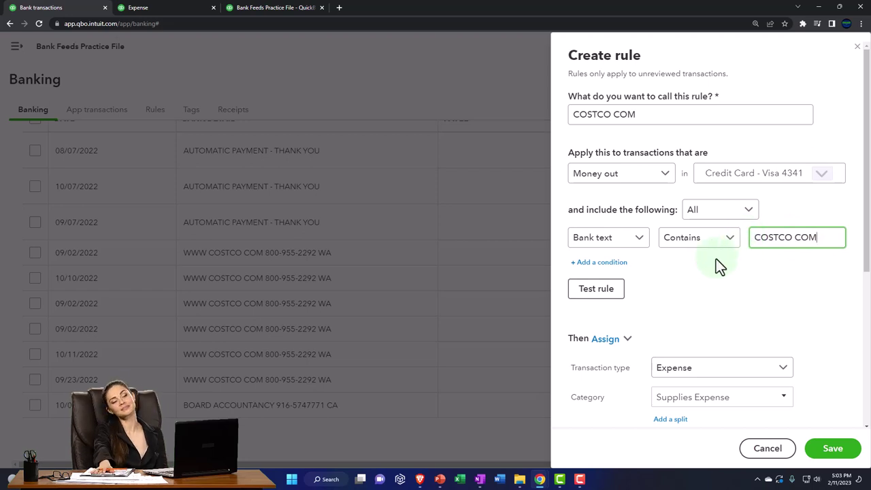
{"action": "left_click", "coordinate": [620, 264]}
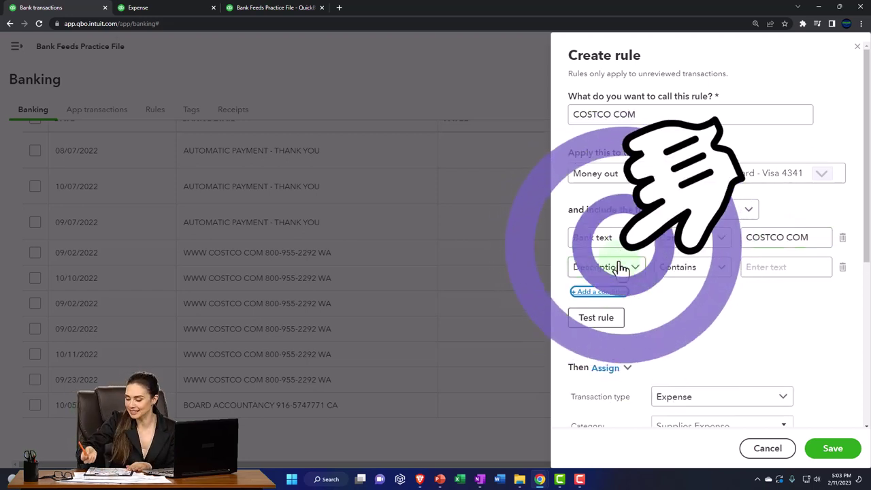
{"action": "left_click", "coordinate": [635, 268]}
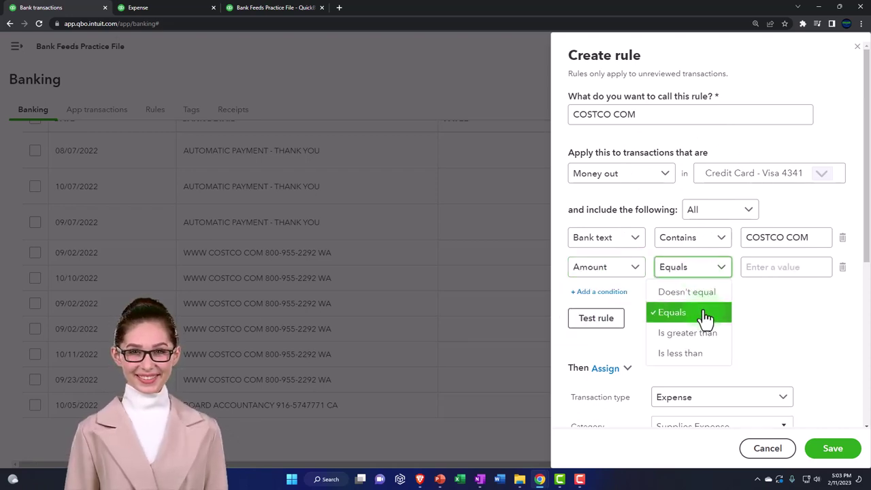
{"action": "left_click", "coordinate": [681, 354]}
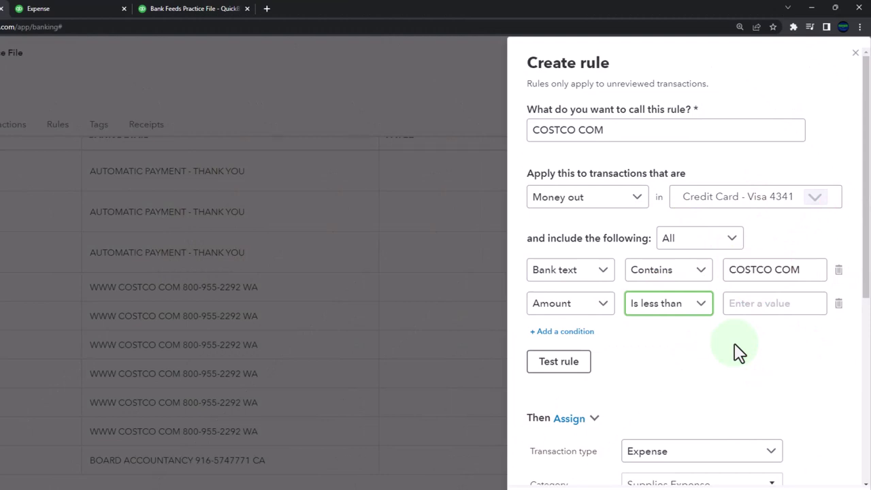
{"action": "left_click", "coordinate": [838, 305]}
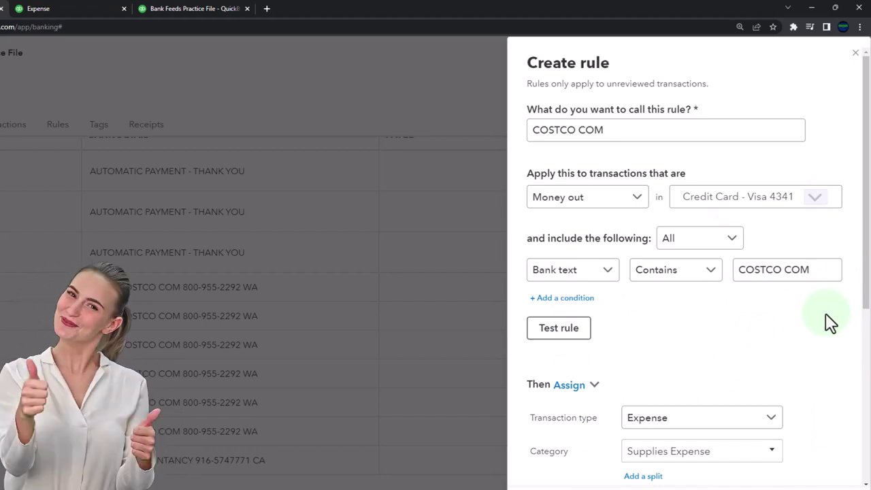
Save the COSTCO COM rule after reviewing its assigned category, payee and memo.
{"action": "scroll", "coordinate": [832, 320], "scroll_direction": "down", "scroll_amount": 3}
{"action": "scroll", "coordinate": [821, 316], "scroll_direction": "down", "scroll_amount": 1}
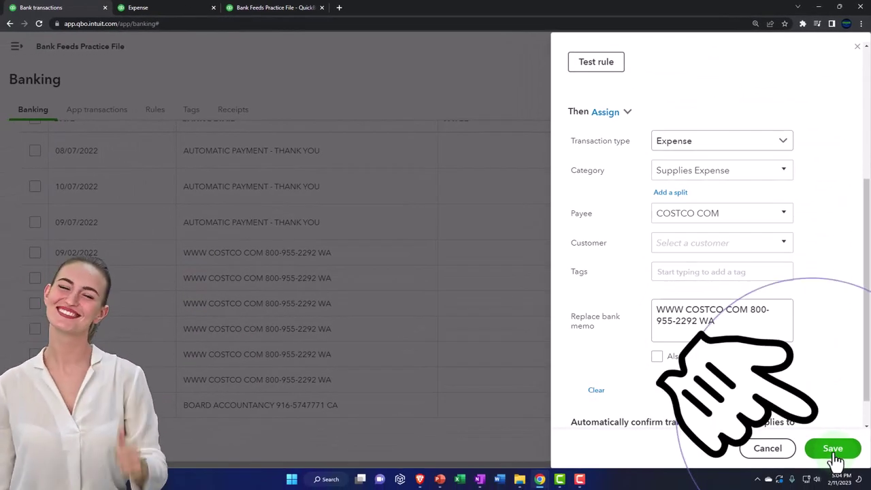
{"action": "left_click", "coordinate": [834, 449]}
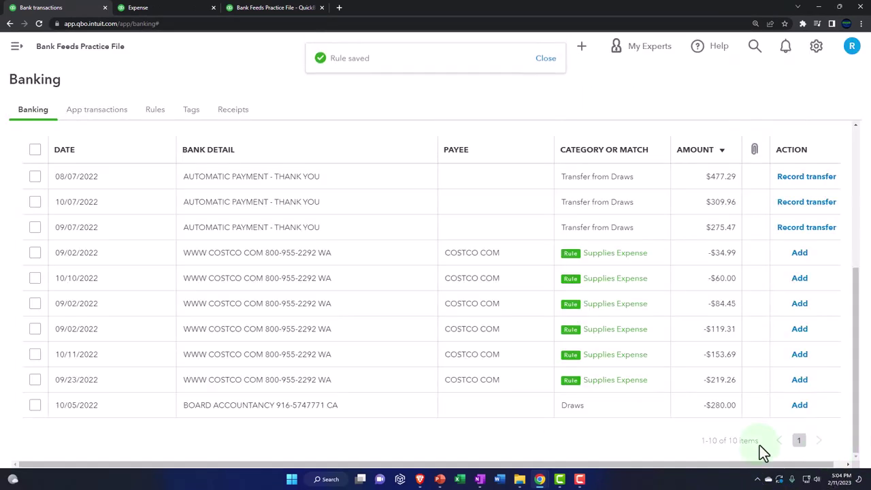
Filter the credit card's for-review transactions to show only the recognized ones.
{"action": "scroll", "coordinate": [437, 383], "scroll_direction": "up", "scroll_amount": 4}
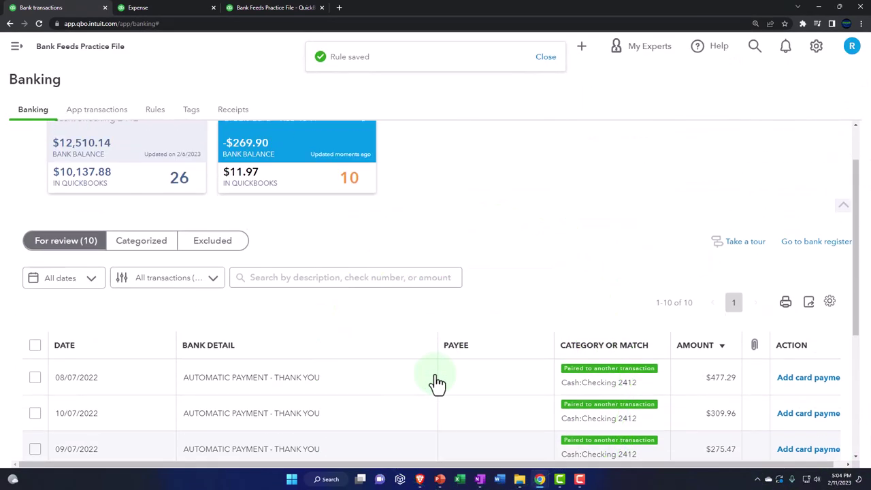
{"action": "key", "text": "ctrl+plus"}
{"action": "scroll", "coordinate": [294, 359], "scroll_direction": "down", "scroll_amount": 2}
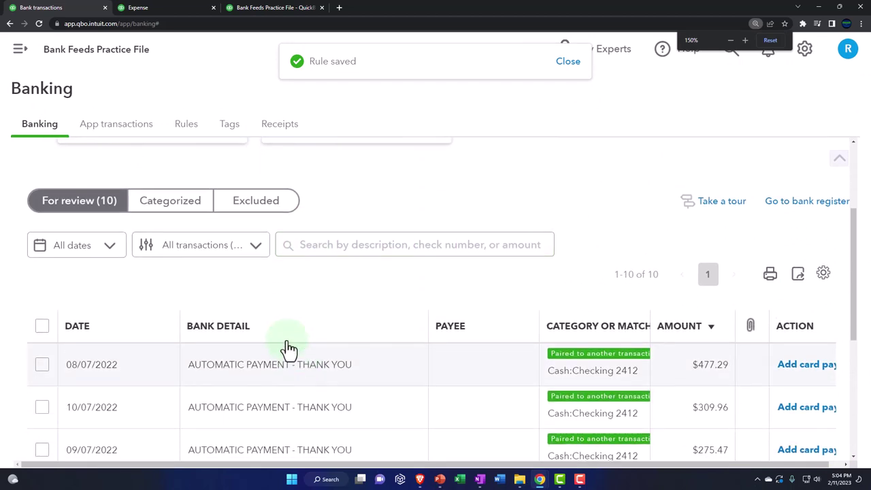
{"action": "left_click", "coordinate": [256, 247]}
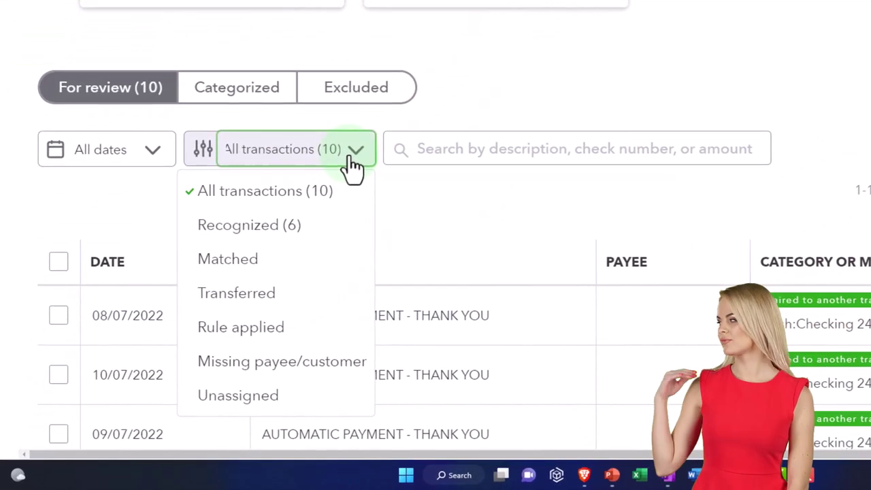
{"action": "left_click", "coordinate": [294, 228]}
{"action": "scroll", "coordinate": [457, 234], "scroll_direction": "down", "scroll_amount": 3}
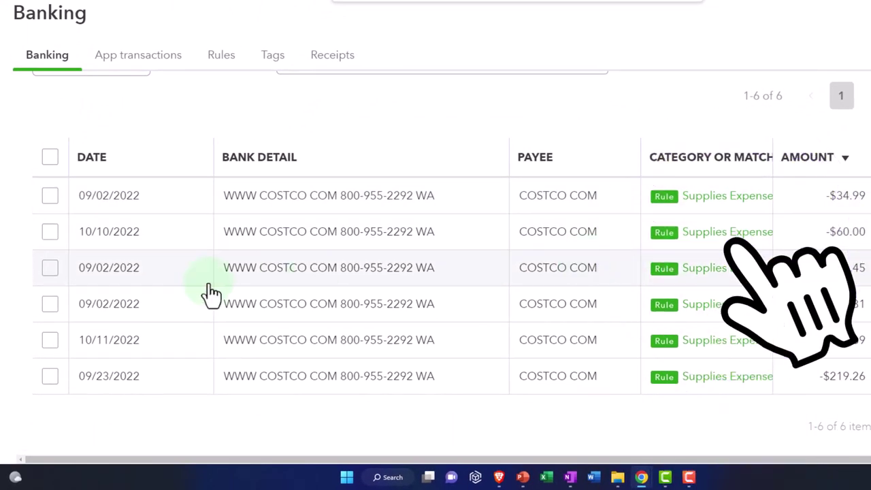
Select all the recognized Costco transactions and accept them as a batch.
{"action": "left_click", "coordinate": [51, 196]}
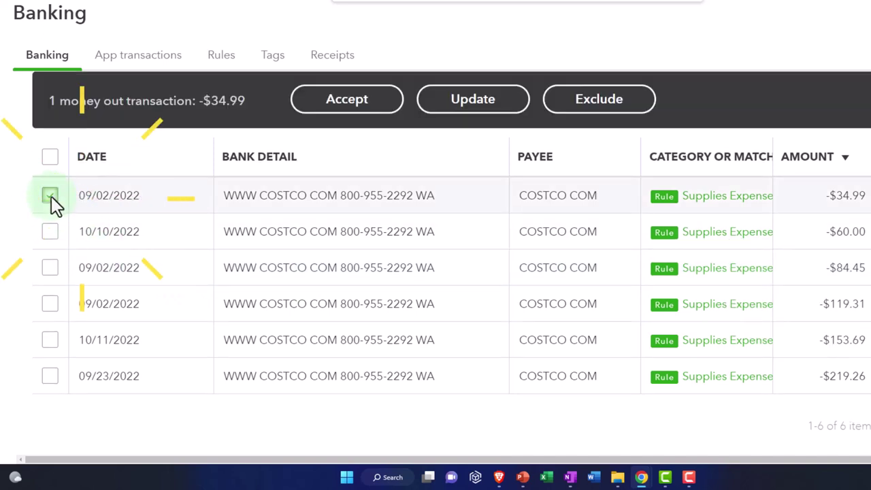
{"action": "left_click", "coordinate": [52, 375]}
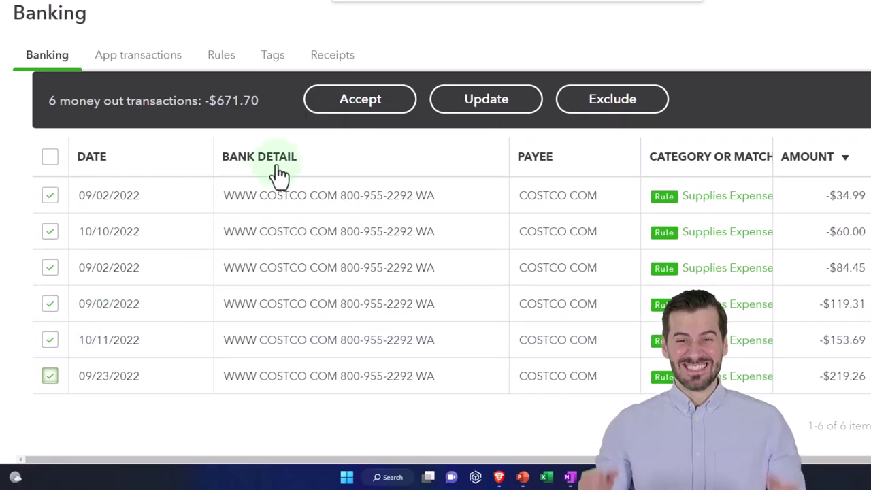
{"action": "left_click", "coordinate": [326, 112]}
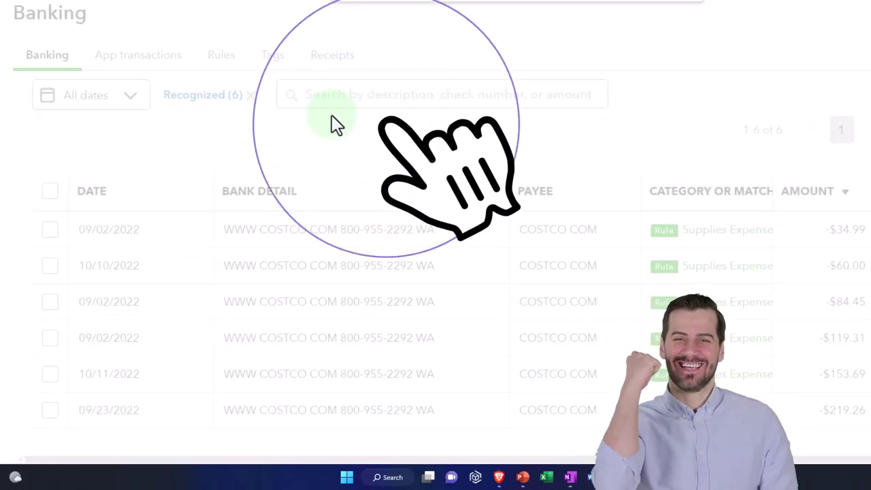
Switch to the 2022 Balance Sheet report and rerun it with the newly accepted transactions.
{"action": "left_click", "coordinate": [335, 123]}
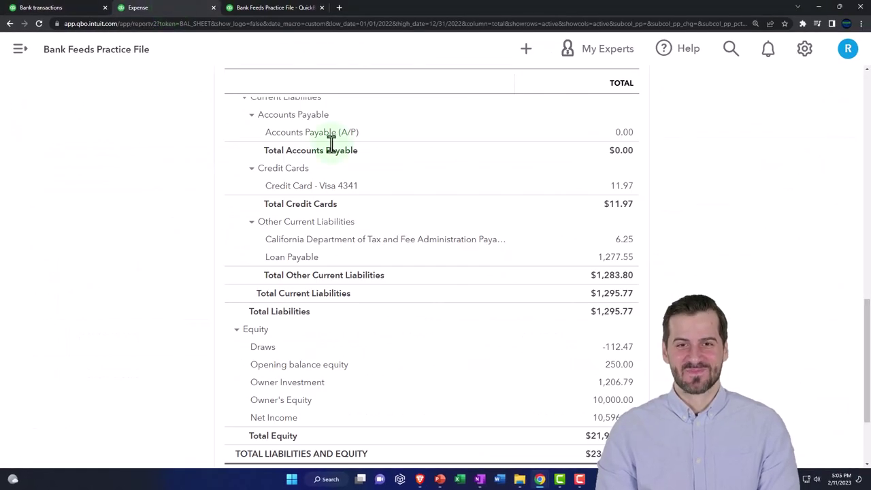
{"action": "scroll", "coordinate": [361, 177], "scroll_direction": "up", "scroll_amount": 4}
{"action": "scroll", "coordinate": [395, 202], "scroll_direction": "up", "scroll_amount": 8}
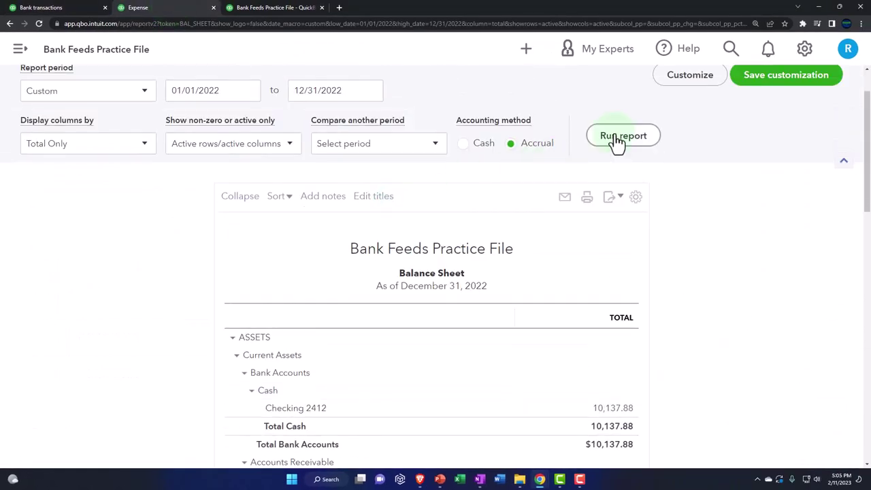
{"action": "key", "text": "ctrl+plus"}
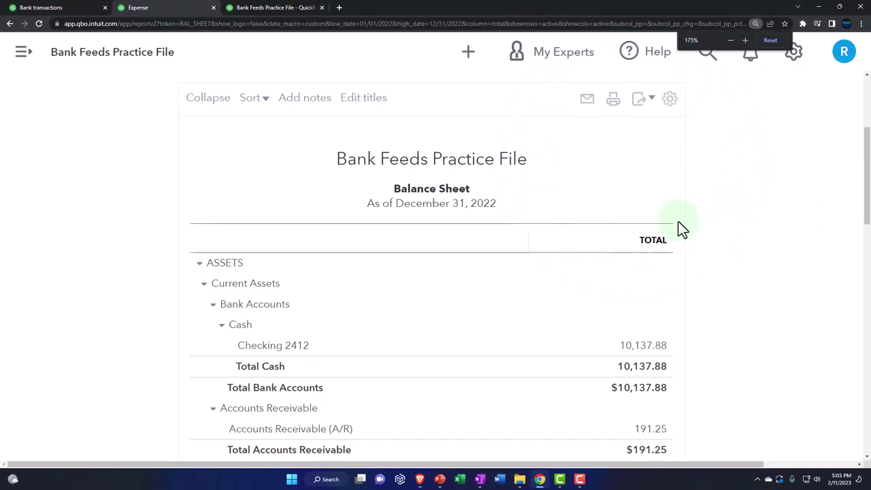
{"action": "key", "text": "ctrl+minus"}
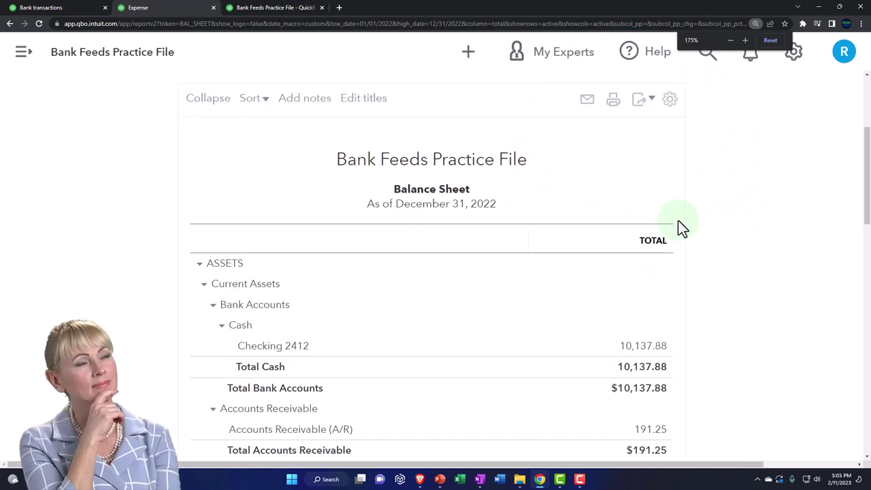
Find the Visa credit card liability on the Balance Sheet and open its transaction detail.
{"action": "scroll", "coordinate": [678, 220], "scroll_direction": "down", "scroll_amount": 1}
{"action": "scroll", "coordinate": [679, 220], "scroll_direction": "down", "scroll_amount": 5}
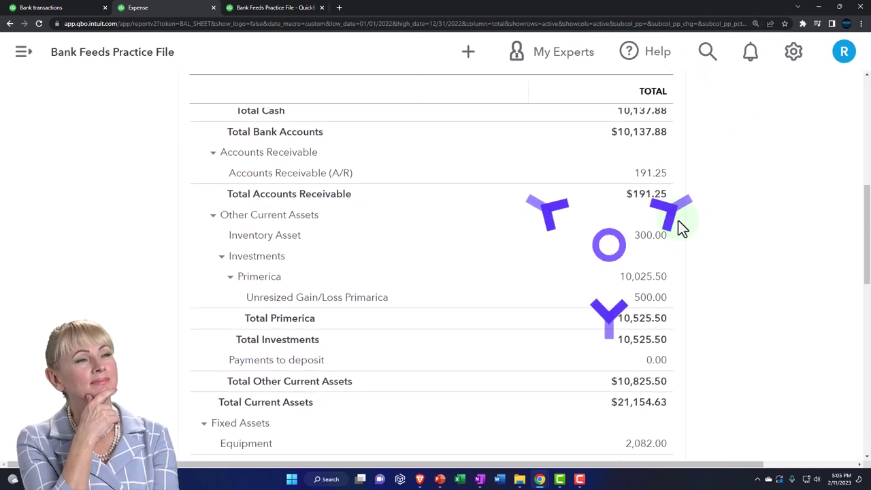
{"action": "scroll", "coordinate": [678, 220], "scroll_direction": "down", "scroll_amount": 6}
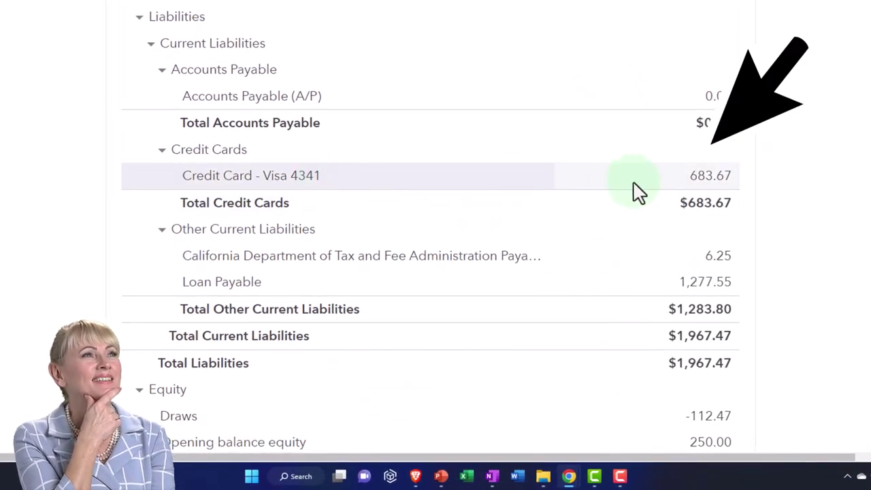
{"action": "left_click", "coordinate": [698, 183]}
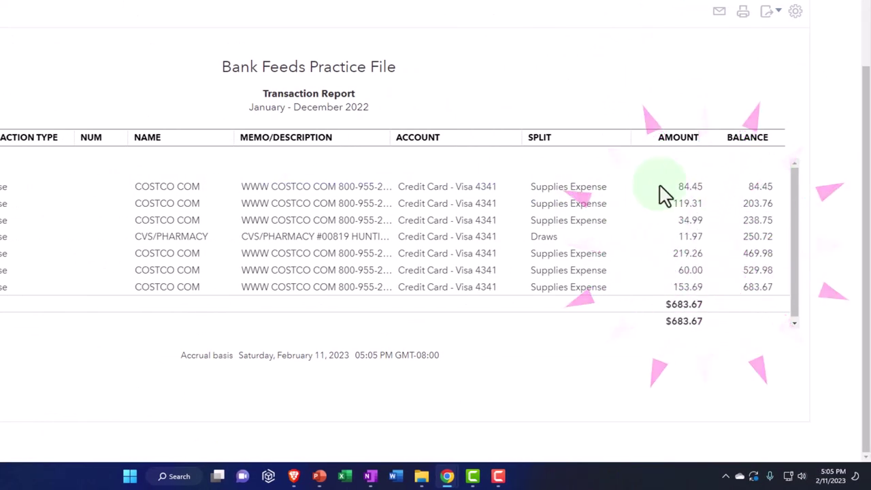
Open the 84.45 Costco expense to inspect its payment account and category, and return to the Balance Sheet.
{"action": "left_click", "coordinate": [687, 187]}
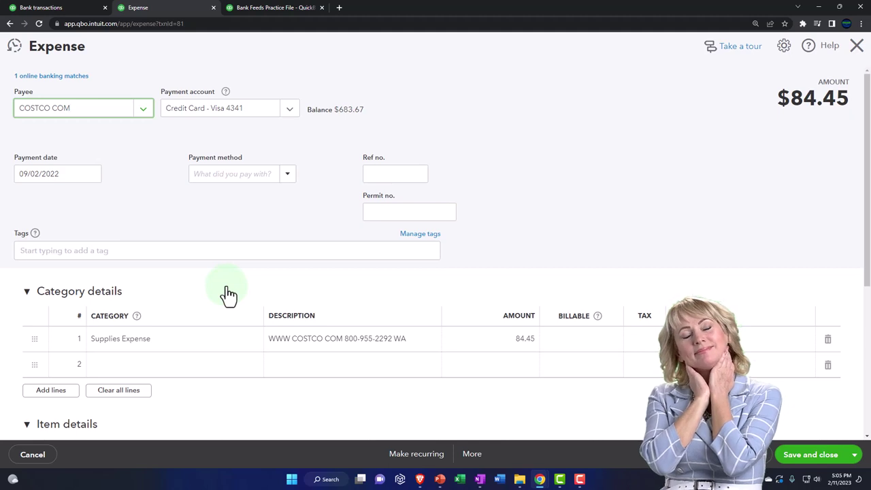
{"action": "left_click", "coordinate": [289, 109]}
{"action": "left_click", "coordinate": [290, 112]}
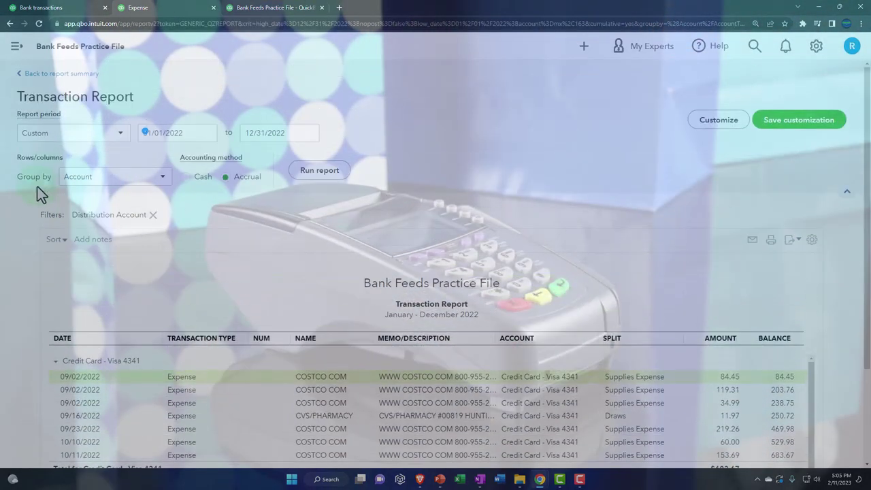
{"action": "left_click", "coordinate": [60, 74]}
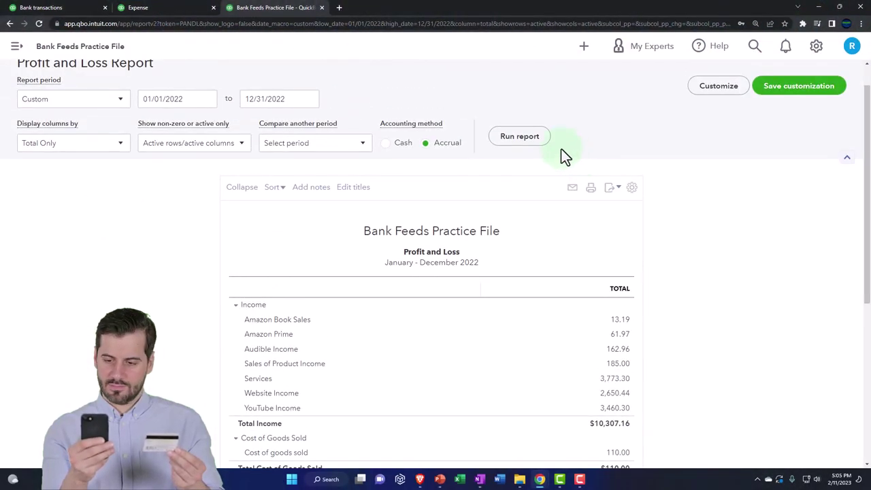
Rerun the 2022 Profit and Loss report and examine its Expenses section for Supplies Expense.
{"action": "scroll", "coordinate": [539, 240], "scroll_direction": "down", "scroll_amount": 2}
{"action": "key", "text": "ctrl+plus"}
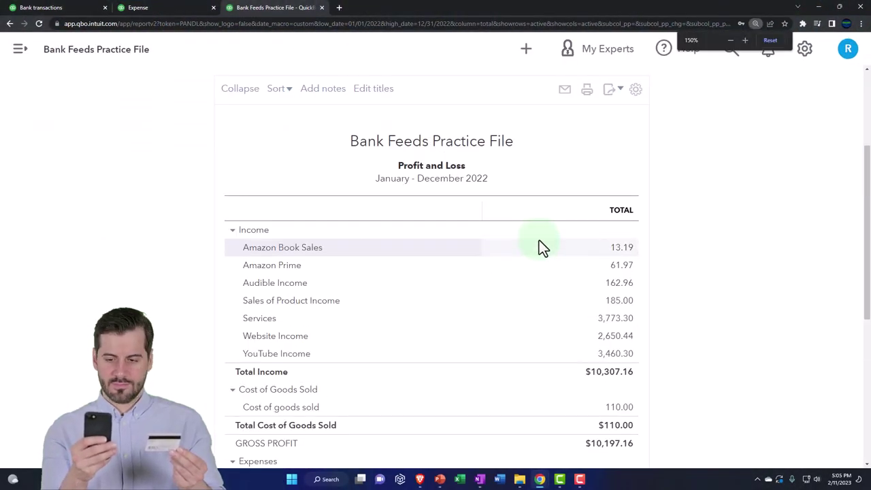
{"action": "scroll", "coordinate": [539, 240], "scroll_direction": "down", "scroll_amount": 2}
{"action": "scroll", "coordinate": [539, 240], "scroll_direction": "down", "scroll_amount": 2}
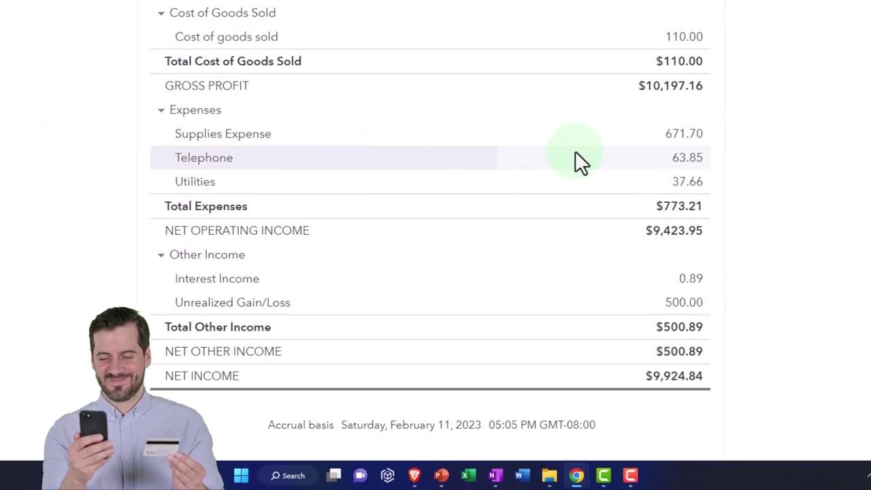
Open the transaction detail behind Supplies Expense, review the Costco entries, and return to the Profit and Loss report.
{"action": "left_click", "coordinate": [685, 136]}
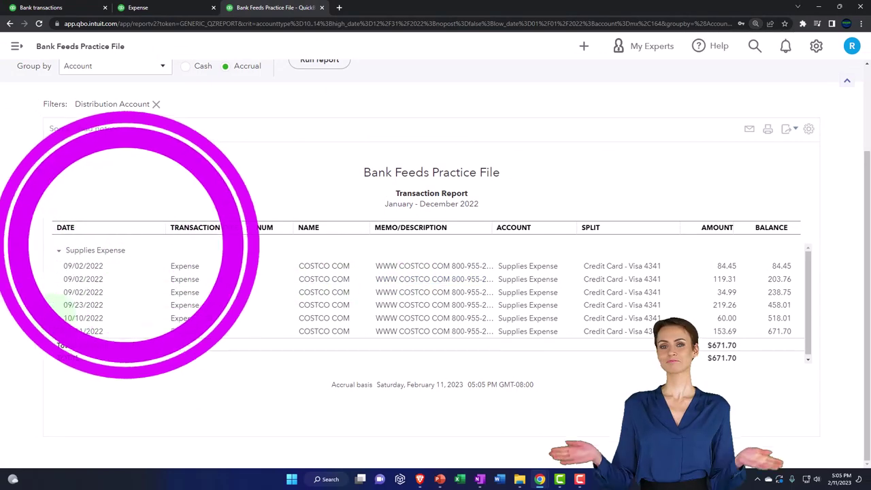
{"action": "scroll", "coordinate": [57, 197], "scroll_direction": "up", "scroll_amount": 2}
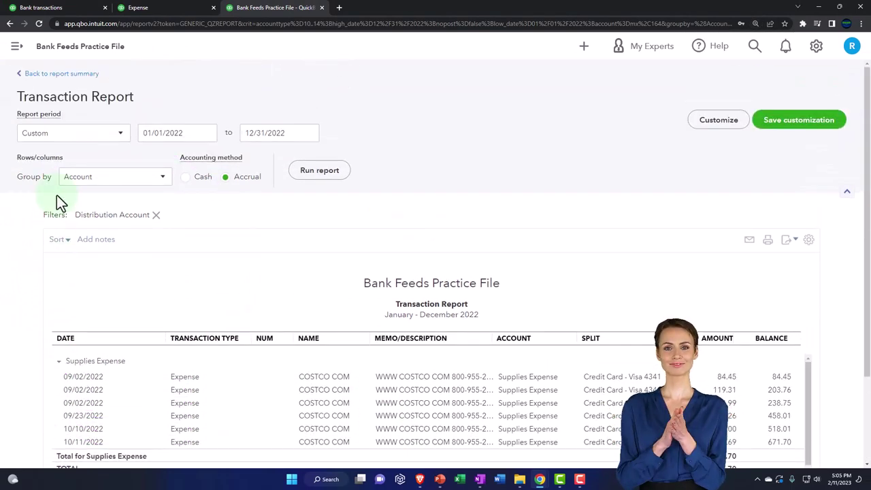
{"action": "left_click", "coordinate": [53, 77]}
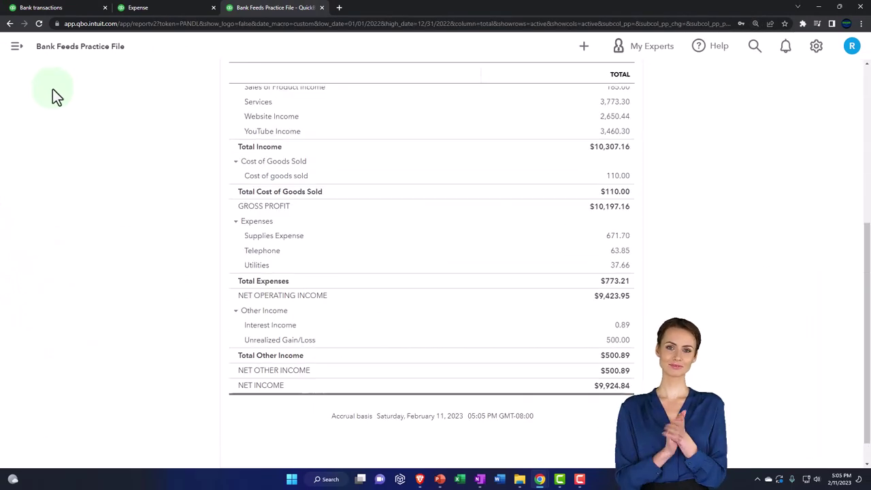
Return to the bank transactions and remove the Recognized filter to list all Visa transactions for review.
{"action": "left_click", "coordinate": [68, 8]}
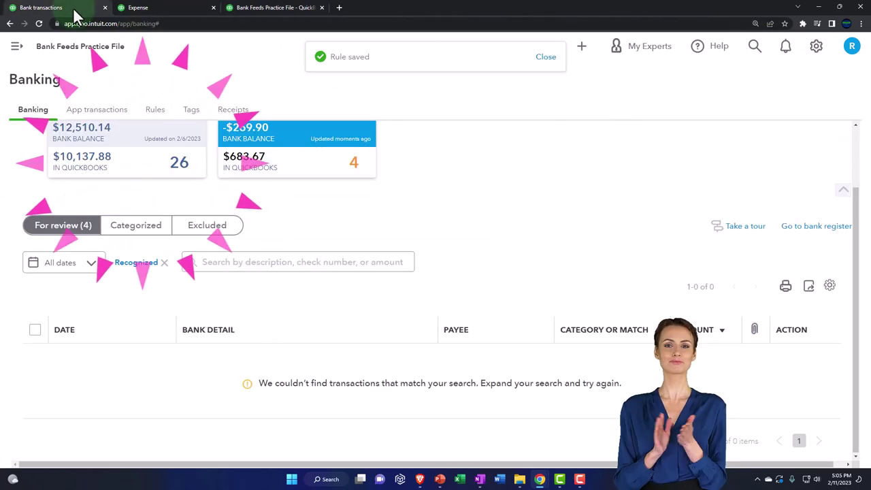
{"action": "left_click", "coordinate": [127, 10]}
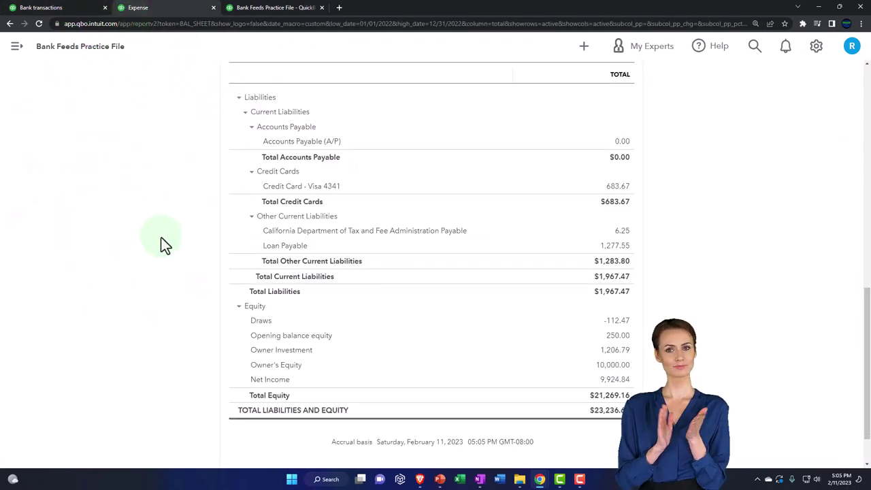
{"action": "left_click", "coordinate": [73, 10]}
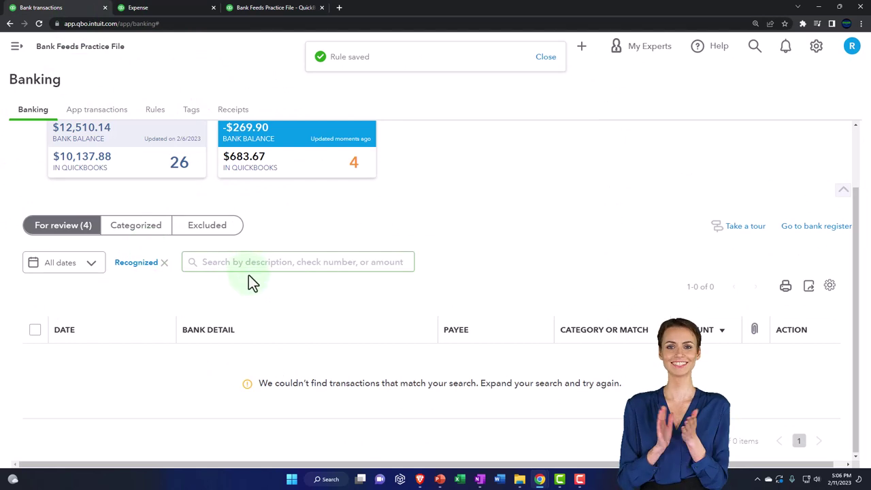
{"action": "left_click", "coordinate": [164, 263]}
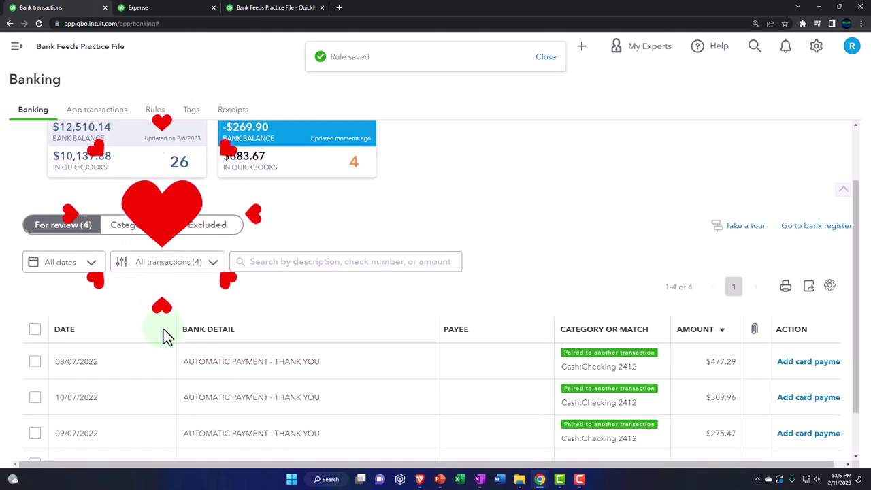
{"action": "scroll", "coordinate": [165, 337], "scroll_direction": "down", "scroll_amount": 1}
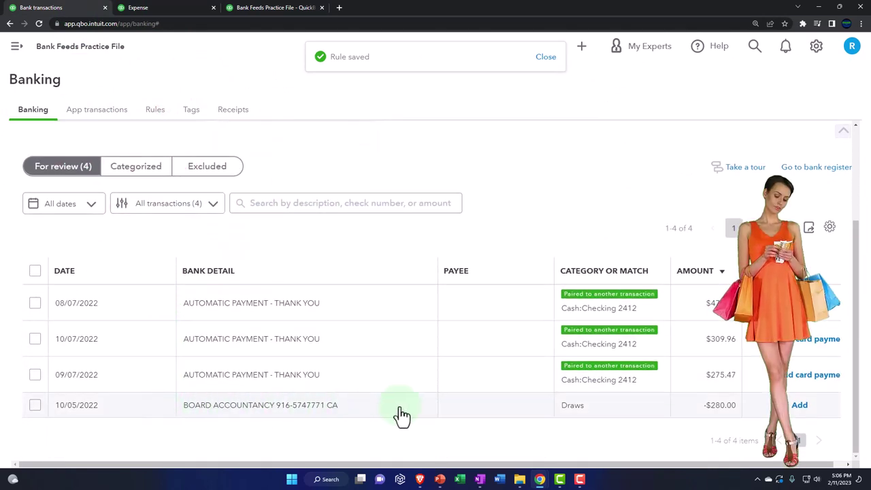
Expand the 10/05/2022 Board Accountancy transaction and add BOARD ACCOUNTANCY, copied from its memo, as a new vendor.
{"action": "left_click", "coordinate": [318, 420]}
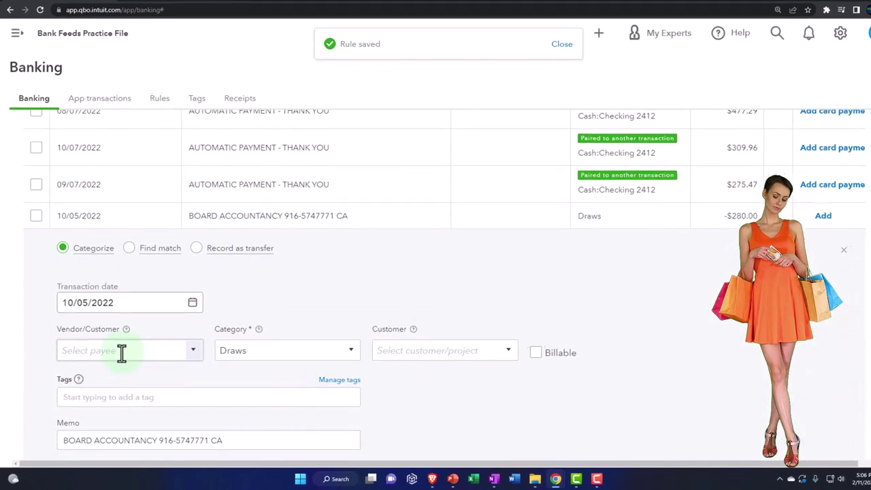
{"action": "scroll", "coordinate": [158, 405], "scroll_direction": "down", "scroll_amount": 1}
{"action": "left_click", "coordinate": [148, 395]}
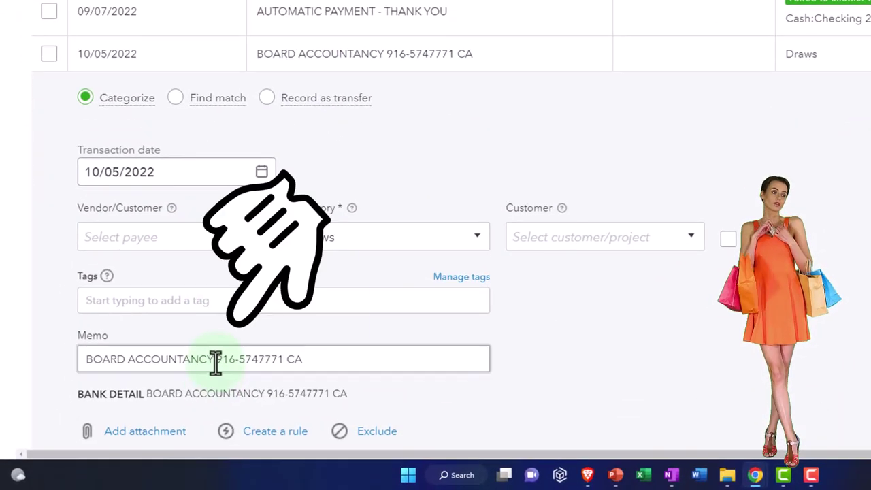
{"action": "left_click_drag", "start_coordinate": [202, 359], "coordinate": [59, 356]}
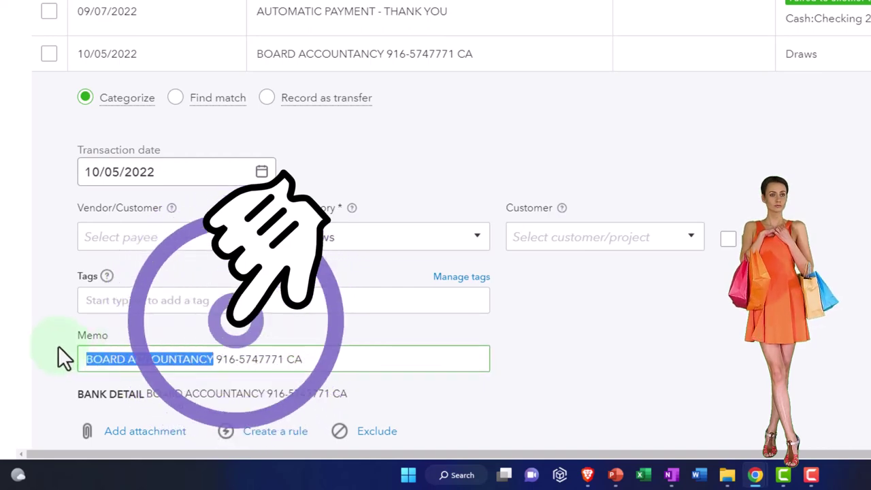
{"action": "left_click", "coordinate": [111, 238]}
{"action": "type", "text": "BOARD ACCOUNTANCY"}
{"action": "left_click", "coordinate": [111, 262]}
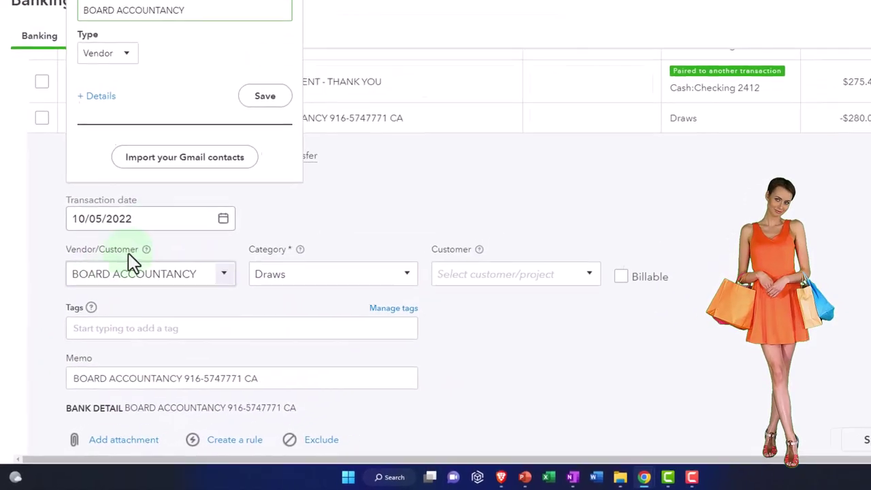
{"action": "left_click", "coordinate": [265, 96]}
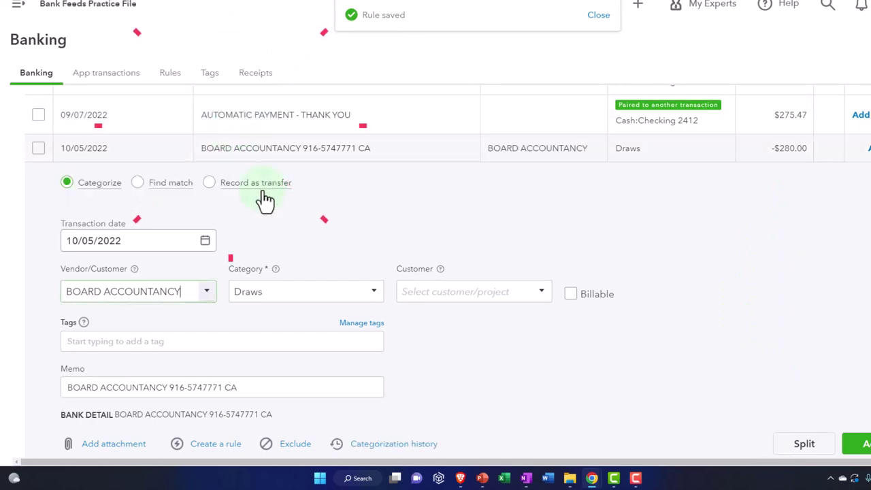
Start a new account for the transaction's category and set its account type to Expenses.
{"action": "left_click", "coordinate": [376, 297]}
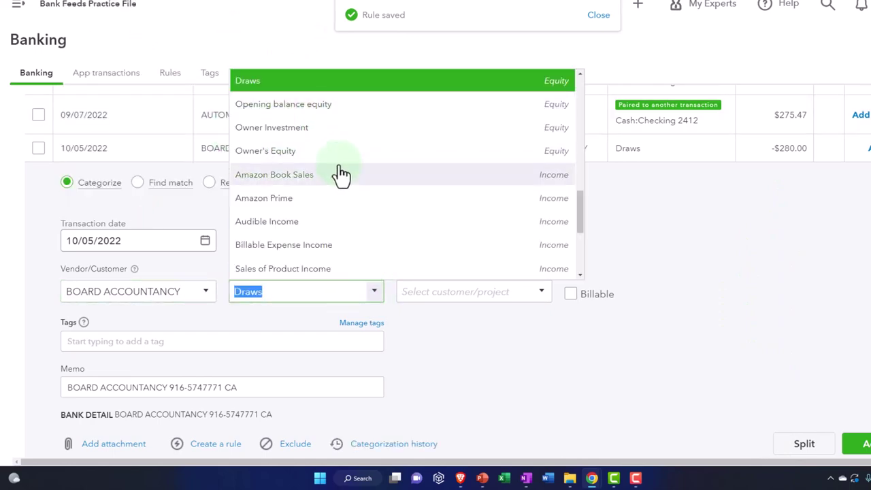
{"action": "scroll", "coordinate": [337, 170], "scroll_direction": "up", "scroll_amount": 10}
{"action": "scroll", "coordinate": [303, 151], "scroll_direction": "up", "scroll_amount": 2}
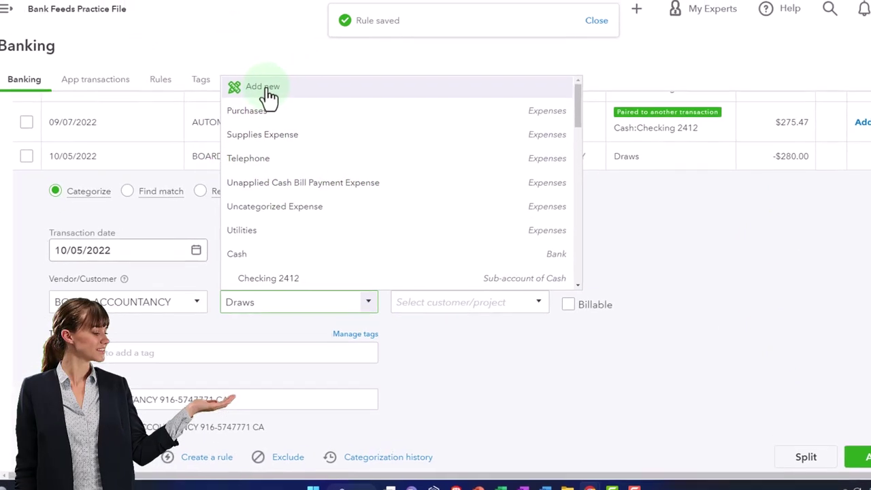
{"action": "left_click", "coordinate": [265, 88]}
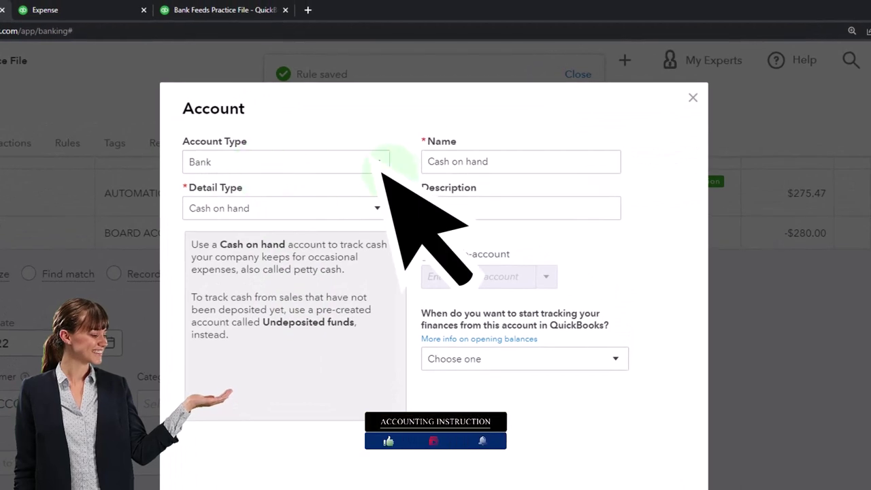
{"action": "left_click", "coordinate": [379, 162]}
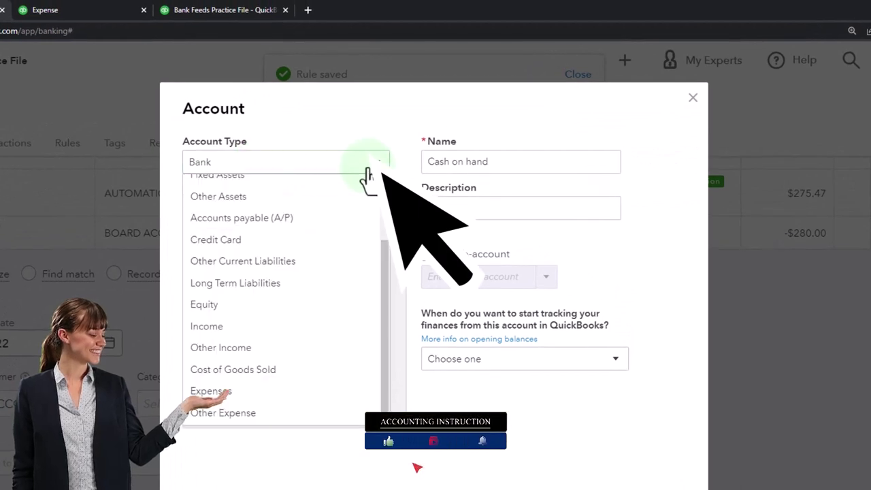
{"action": "scroll", "coordinate": [365, 178], "scroll_direction": "up", "scroll_amount": 2}
{"action": "scroll", "coordinate": [343, 274], "scroll_direction": "down", "scroll_amount": 2}
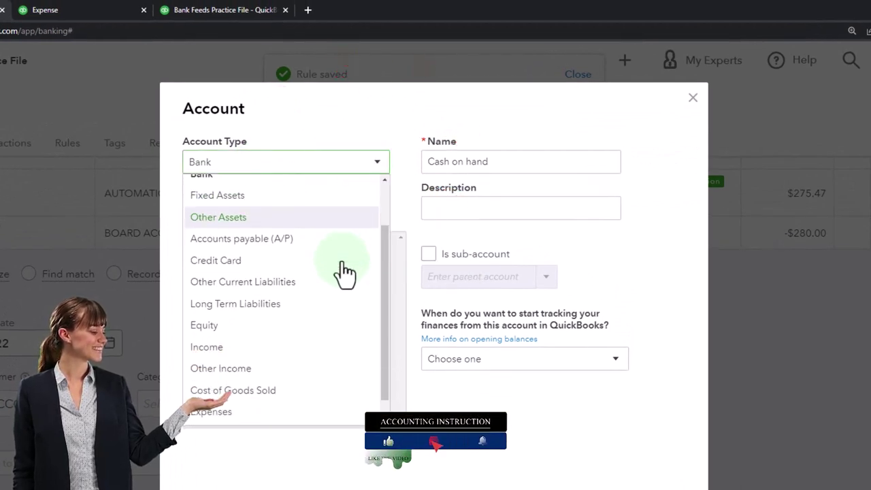
{"action": "left_click", "coordinate": [249, 412]}
Set the new account's detail type to Dues & subscriptions and save the account.
{"action": "left_click", "coordinate": [286, 210]}
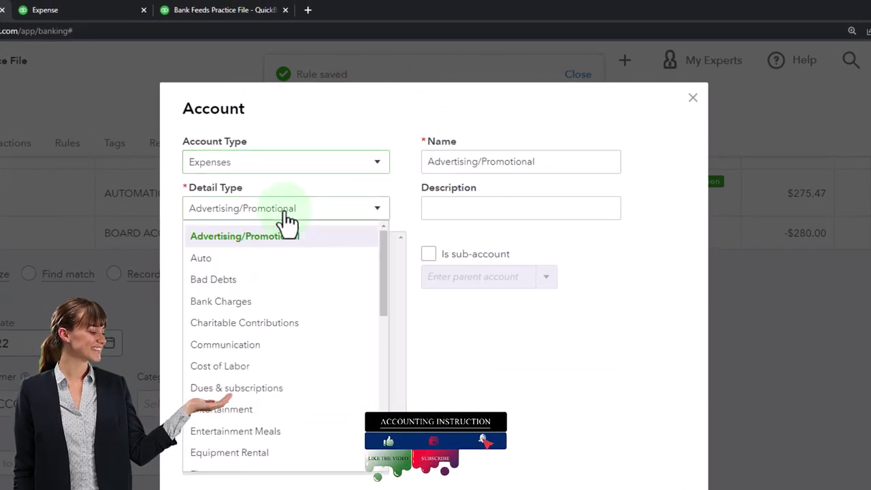
{"action": "scroll", "coordinate": [289, 313], "scroll_direction": "down", "scroll_amount": 2}
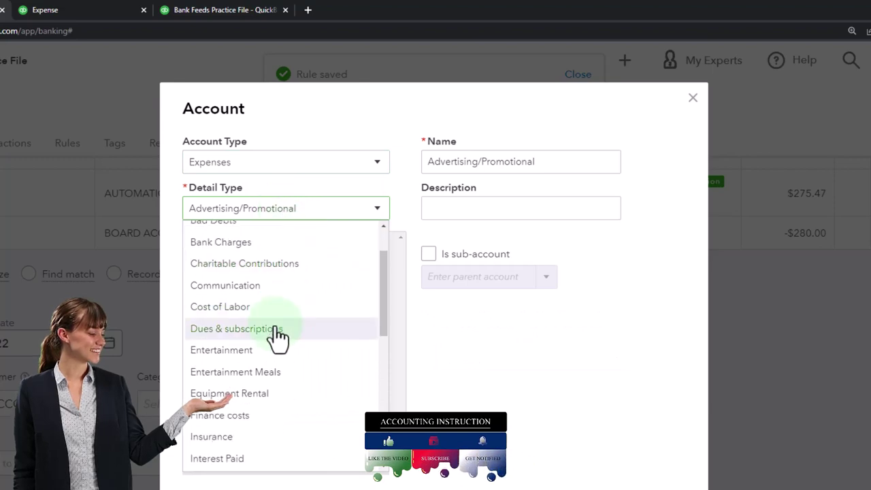
{"action": "left_click", "coordinate": [276, 329]}
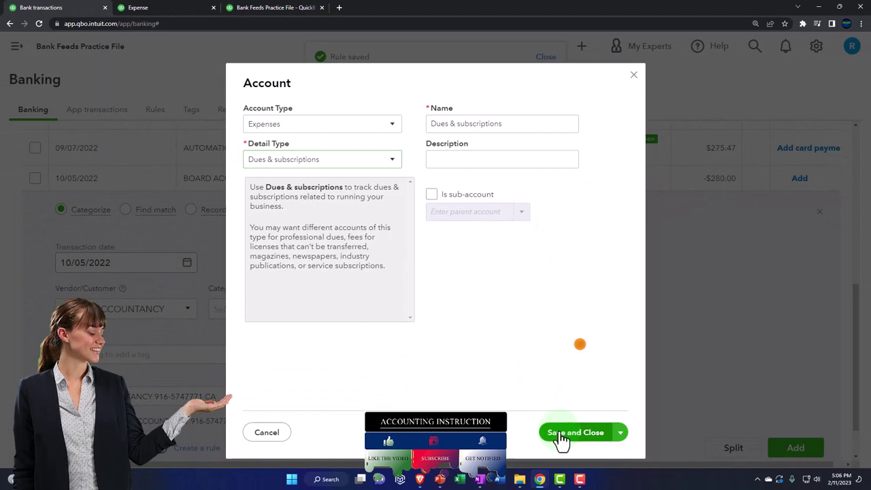
{"action": "left_click", "coordinate": [560, 433]}
Create a rule from the transaction named BOARD ACCOUNTANCY that requires all conditions and matches on Bank text.
{"action": "scroll", "coordinate": [510, 395], "scroll_direction": "down", "scroll_amount": 1}
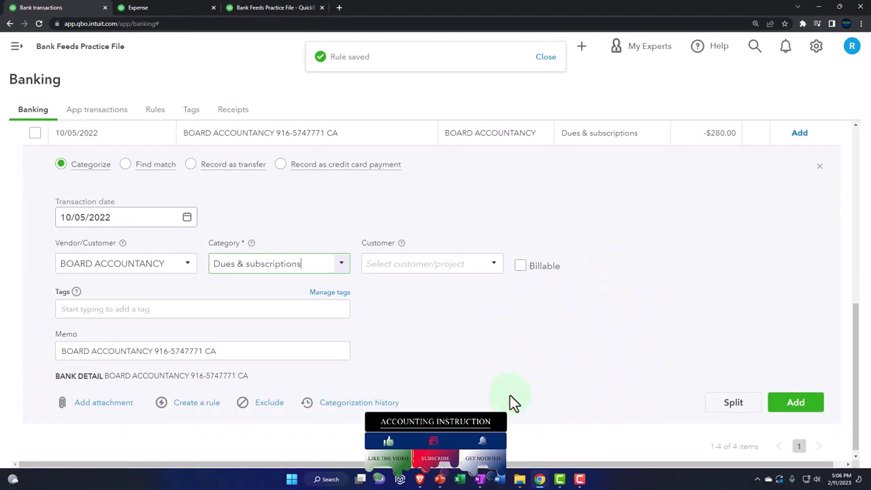
{"action": "left_click", "coordinate": [196, 402]}
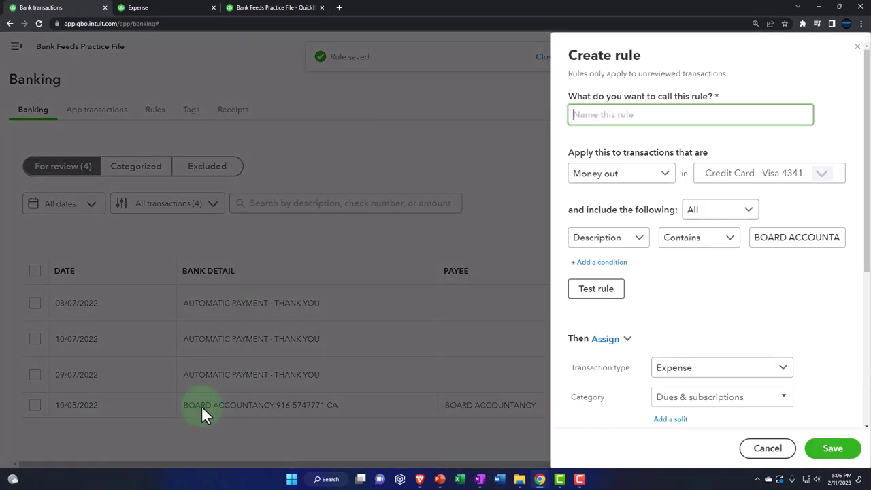
{"action": "type", "text": "BOARD ACCOUNTANCY"}
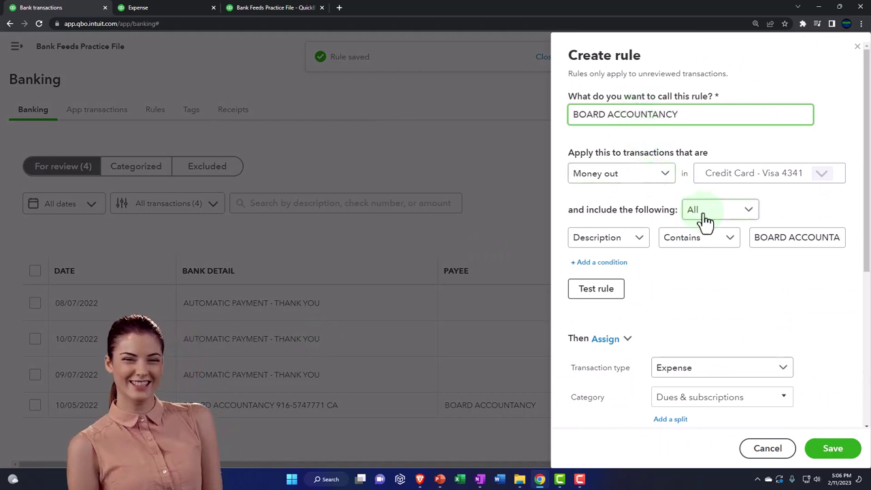
{"action": "left_click", "coordinate": [749, 210]}
{"action": "left_click", "coordinate": [698, 218]}
{"action": "left_click", "coordinate": [639, 240]}
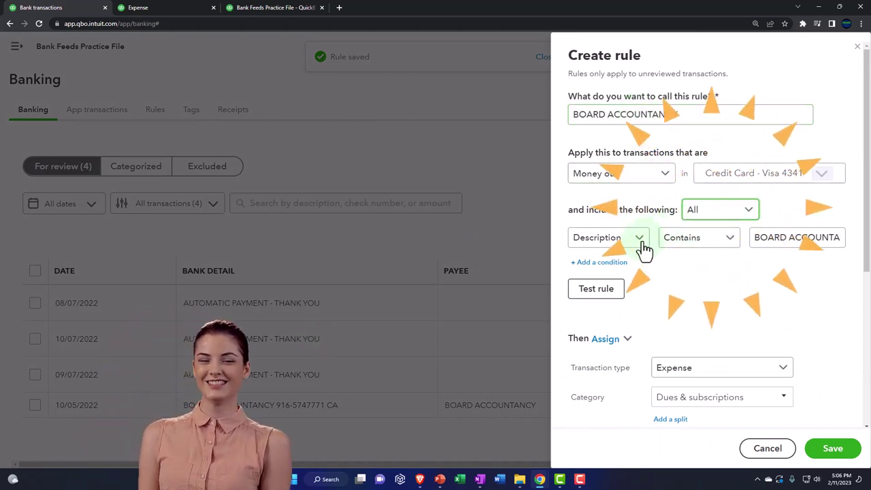
{"action": "left_click", "coordinate": [621, 284]}
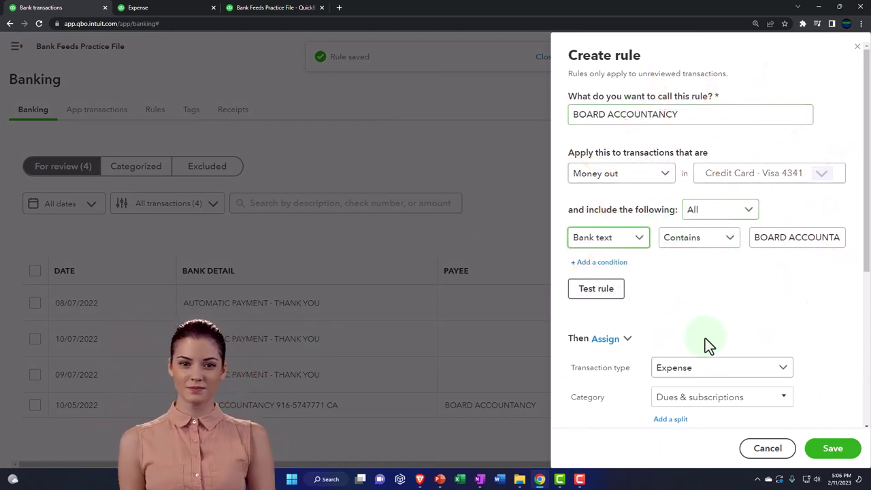
Replace the rule's Bank text match value with BOARD ACCOUNTANCY copied from the bank memo.
{"action": "scroll", "coordinate": [721, 348], "scroll_direction": "down", "scroll_amount": 3}
{"action": "scroll", "coordinate": [739, 382], "scroll_direction": "down", "scroll_amount": 2}
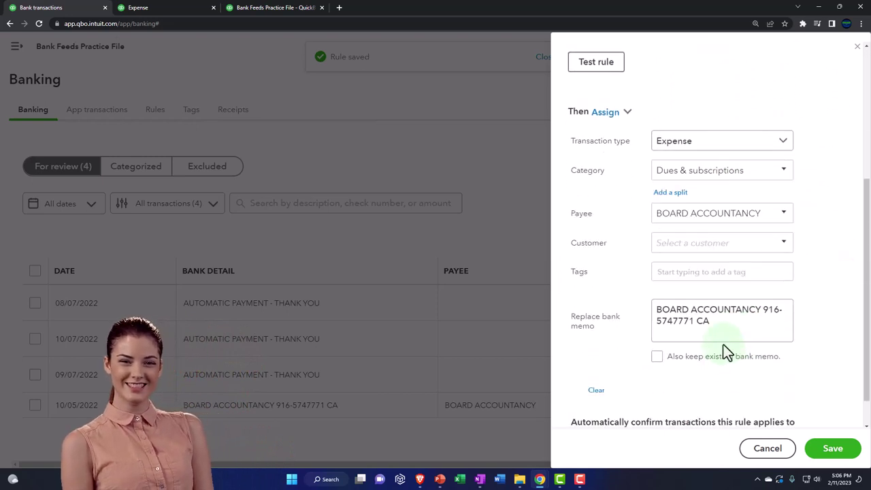
{"action": "left_click_drag", "start_coordinate": [760, 312], "coordinate": [648, 308]}
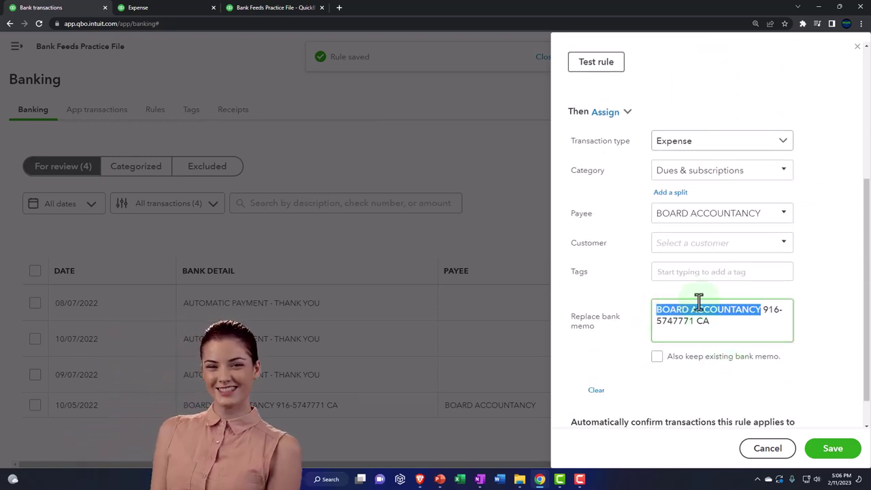
{"action": "scroll", "coordinate": [723, 299], "scroll_direction": "up", "scroll_amount": 3}
{"action": "scroll", "coordinate": [723, 300], "scroll_direction": "up", "scroll_amount": 1}
{"action": "double_click", "coordinate": [756, 238]}
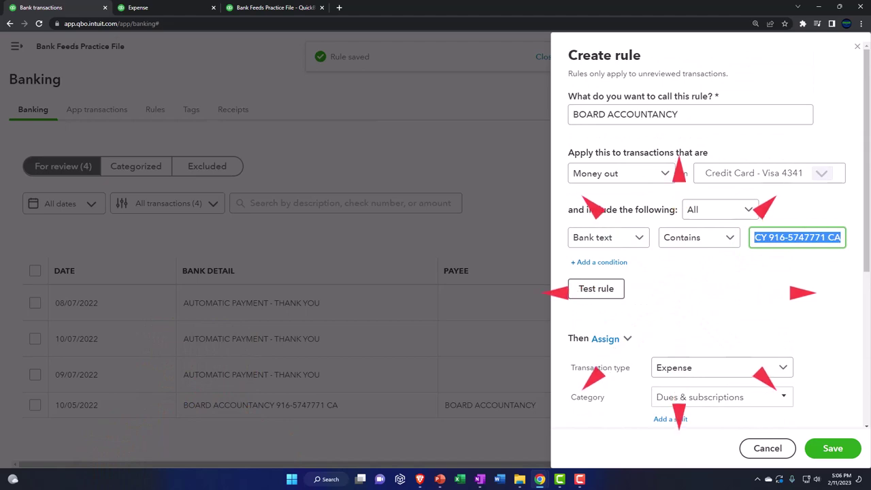
{"action": "left_click", "coordinate": [746, 287]}
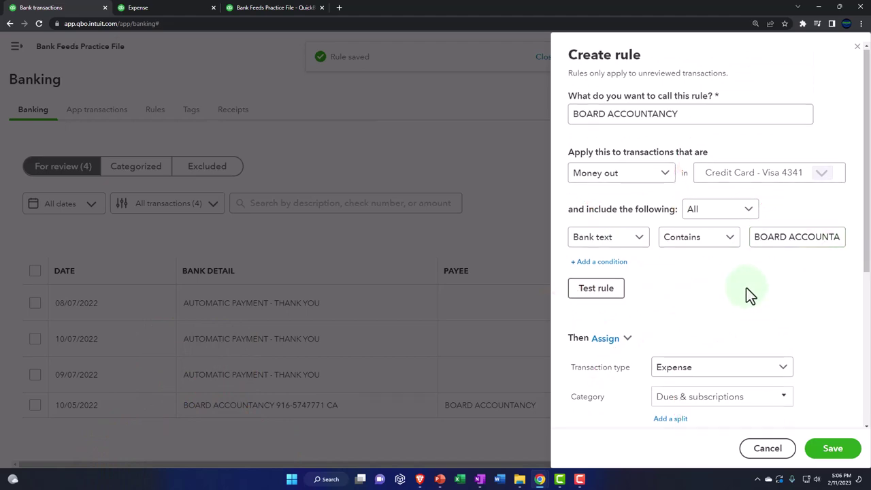
Save the rule and add the rule-matched Board Accountancy transaction to the books.
{"action": "scroll", "coordinate": [745, 294], "scroll_direction": "down", "scroll_amount": 3}
{"action": "left_click", "coordinate": [835, 451]}
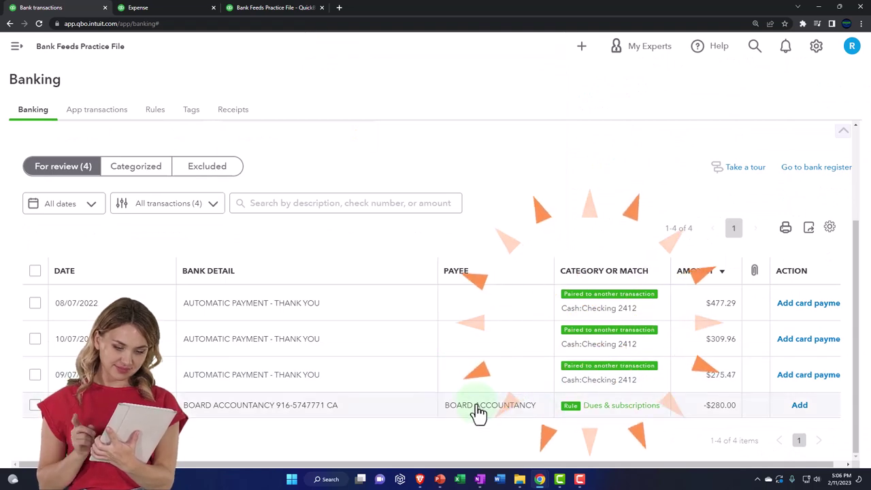
{"action": "left_click", "coordinate": [800, 406]}
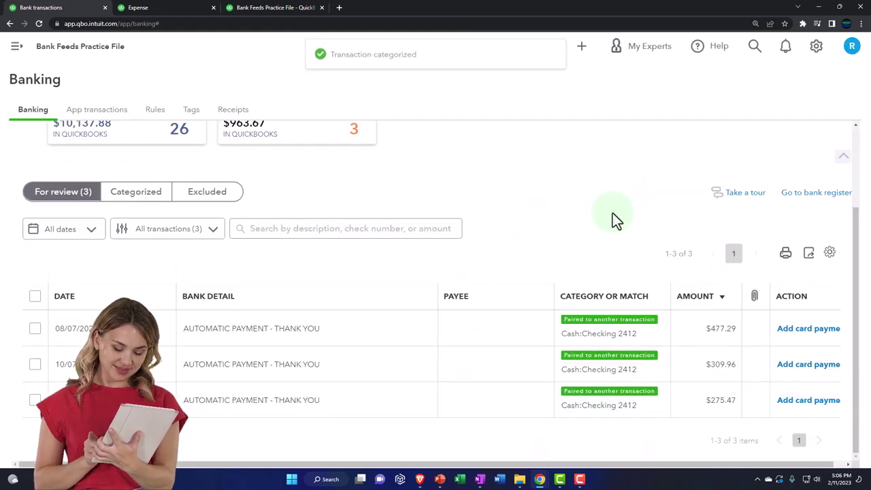
Rerun the 2022 Balance Sheet and locate the Visa credit card liability.
{"action": "left_click", "coordinate": [245, 8]}
{"action": "scroll", "coordinate": [322, 255], "scroll_direction": "up", "scroll_amount": 10}
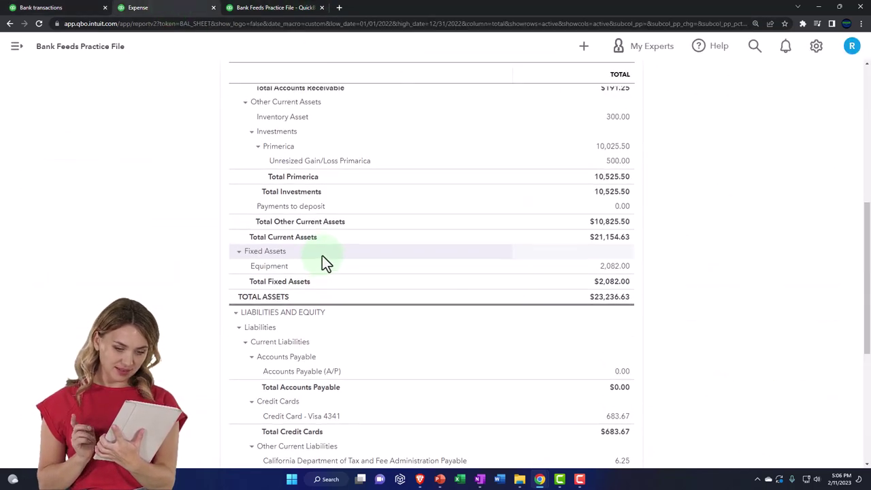
{"action": "scroll", "coordinate": [289, 279], "scroll_direction": "down", "scroll_amount": 2}
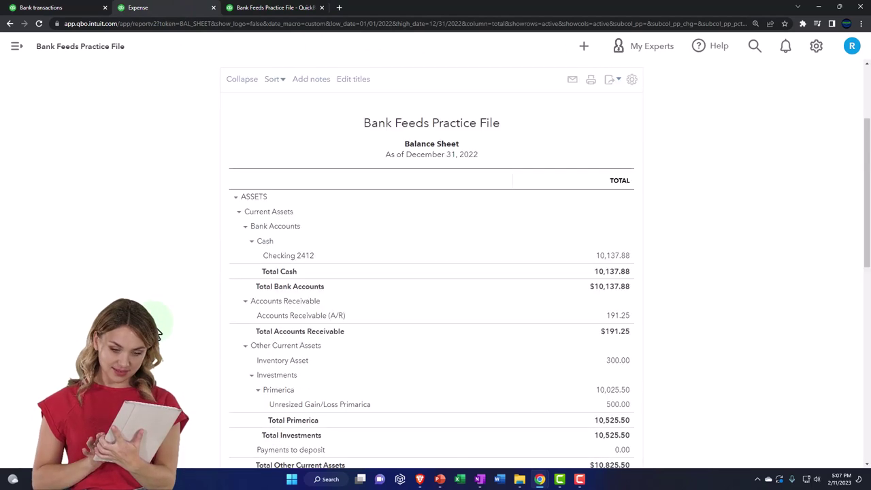
{"action": "key", "text": "ctrl+plus"}
{"action": "scroll", "coordinate": [204, 306], "scroll_direction": "down", "scroll_amount": 3}
{"action": "scroll", "coordinate": [158, 332], "scroll_direction": "down", "scroll_amount": 3}
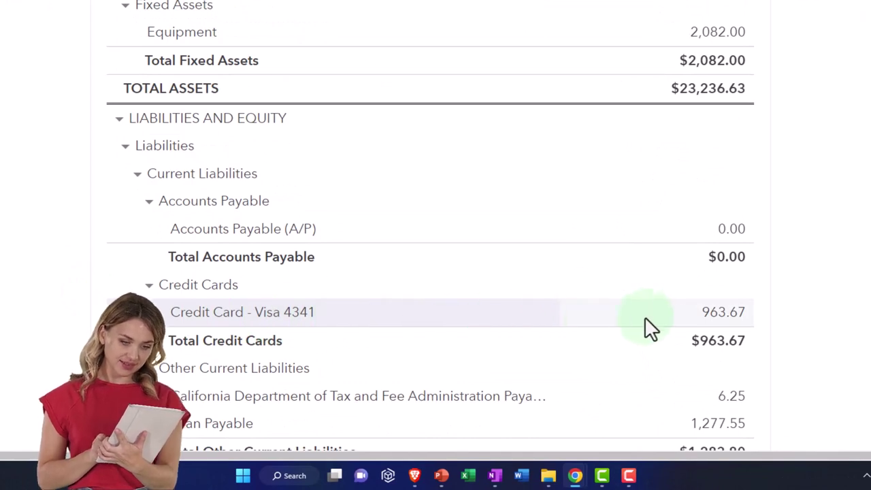
Open the Visa liability's transaction detail, inspect the 280.00 Board Accountancy expense, and return to the Balance Sheet.
{"action": "left_click", "coordinate": [679, 314]}
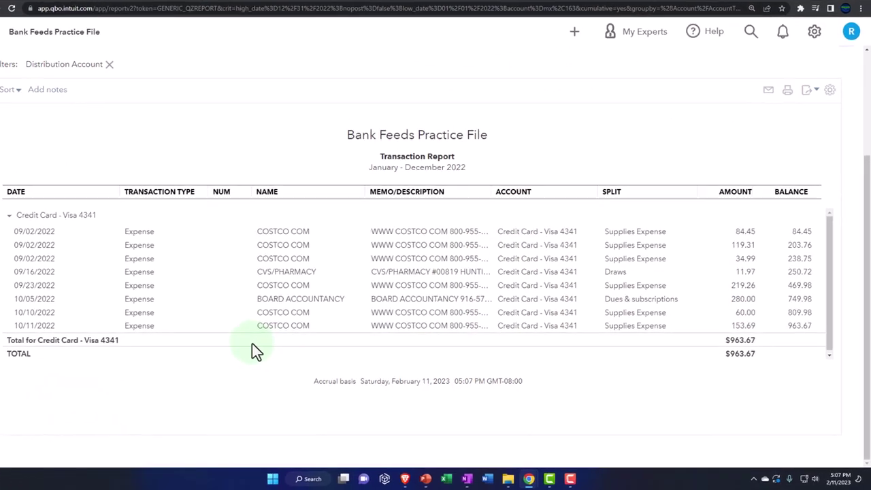
{"action": "left_click", "coordinate": [744, 299]}
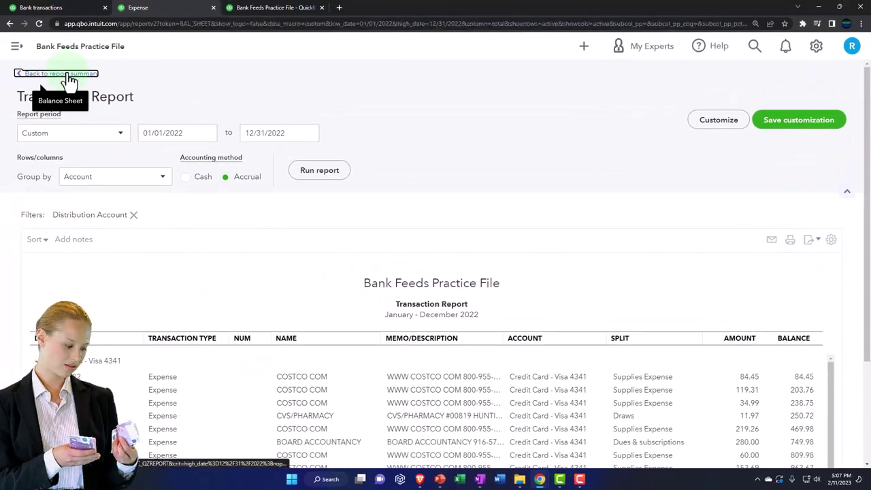
{"action": "left_click", "coordinate": [67, 74]}
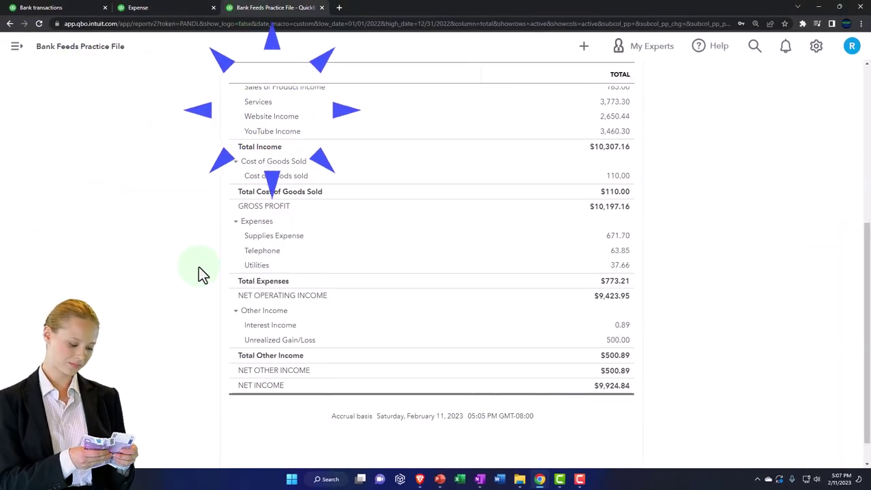
Rerun the January - December 2022 Profit and Loss report and examine the Dues & subscriptions line under Expenses.
{"action": "key", "text": "ctrl+plus"}
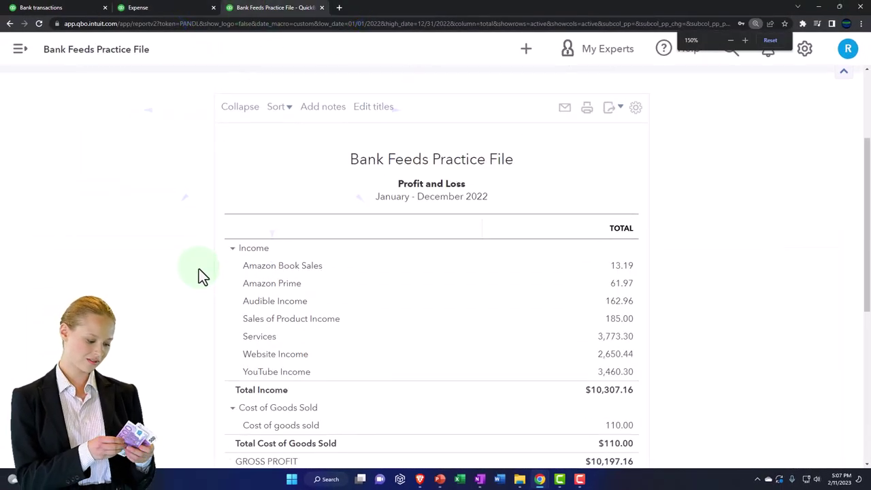
{"action": "scroll", "coordinate": [199, 269], "scroll_direction": "up", "scroll_amount": 2}
{"action": "scroll", "coordinate": [141, 338], "scroll_direction": "down", "scroll_amount": 3}
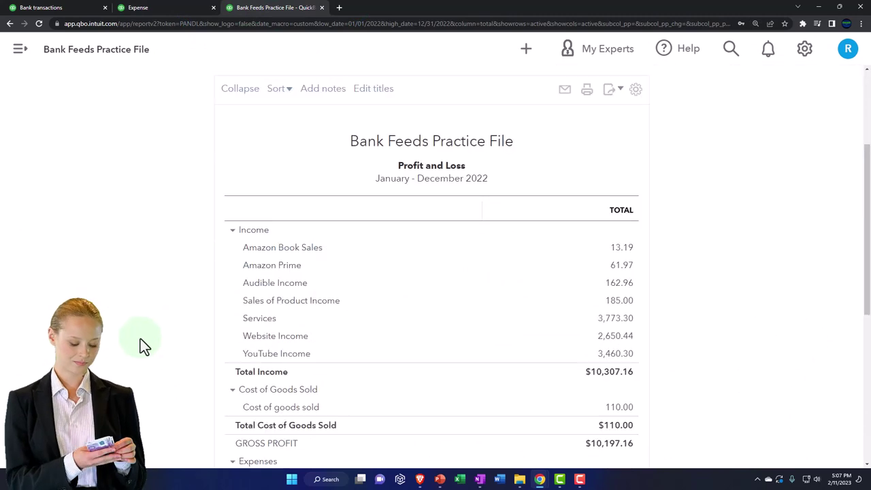
{"action": "key", "text": "ctrl+plus"}
{"action": "scroll", "coordinate": [141, 338], "scroll_direction": "down", "scroll_amount": 2}
{"action": "scroll", "coordinate": [140, 338], "scroll_direction": "down", "scroll_amount": 3}
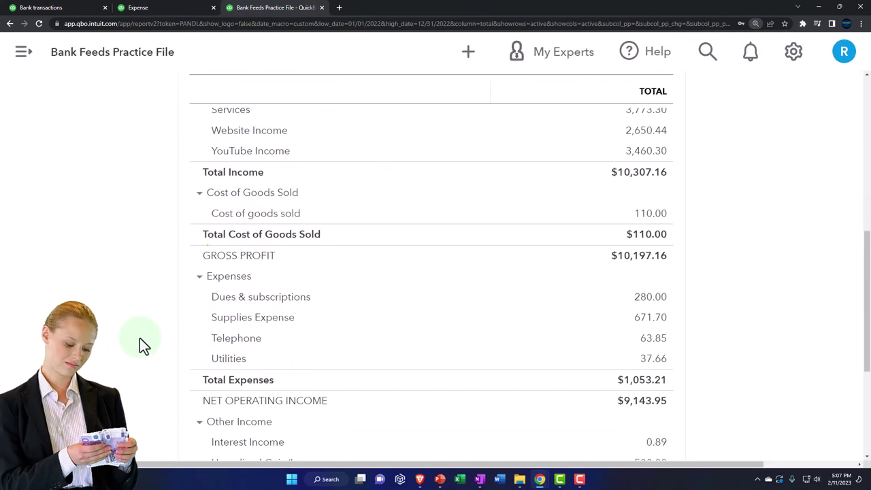
{"action": "scroll", "coordinate": [179, 192], "scroll_direction": "down", "scroll_amount": 2}
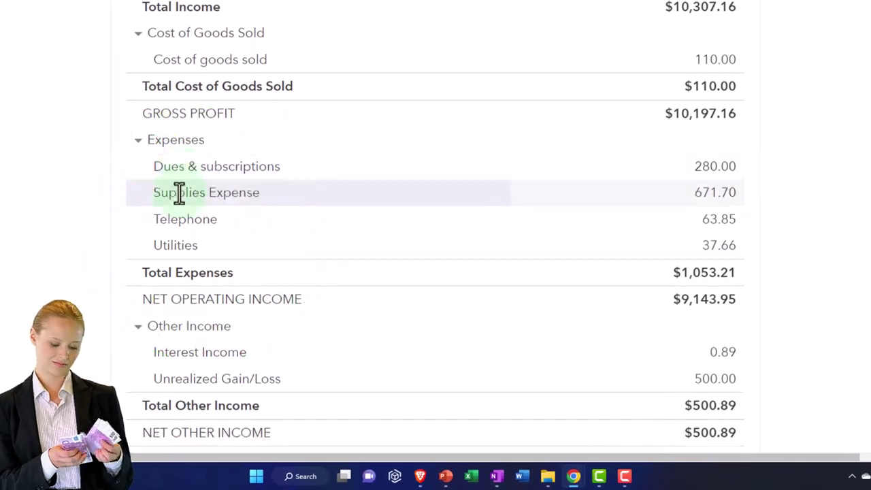
{"action": "key", "text": "ctrl+plus"}
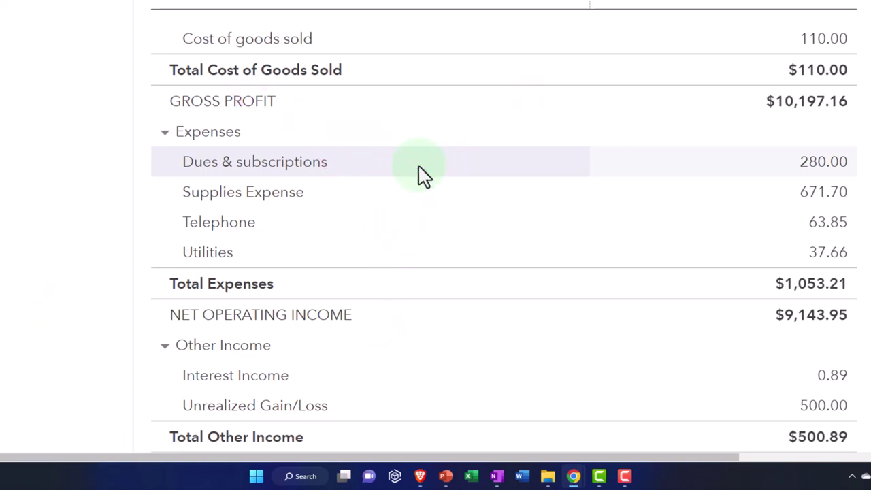
Open the transaction detail behind Dues & subscriptions, inspect the Board Accountancy expense, and return to the Profit and Loss report.
{"action": "left_click", "coordinate": [809, 170]}
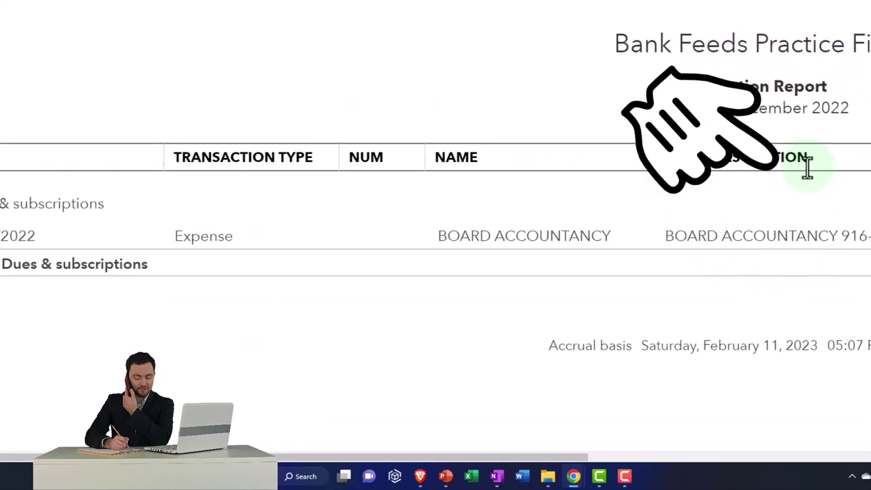
{"action": "scroll", "coordinate": [262, 298], "scroll_direction": "up", "scroll_amount": 5}
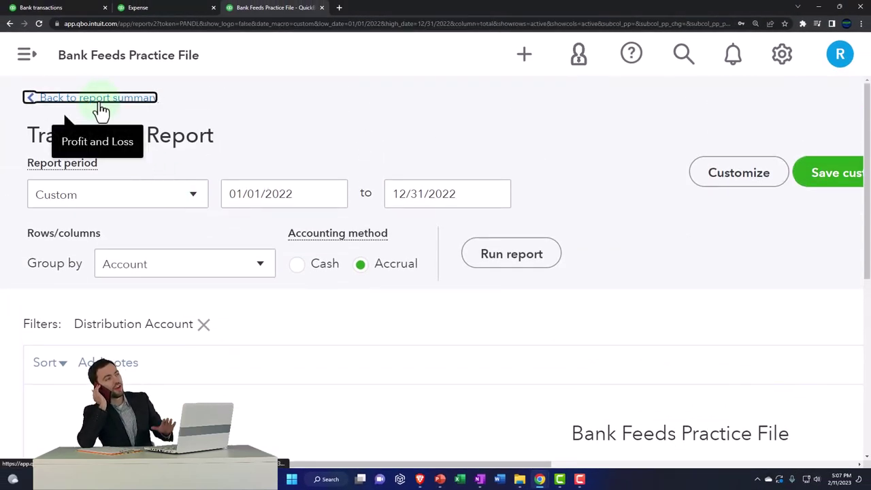
{"action": "left_click", "coordinate": [97, 99]}
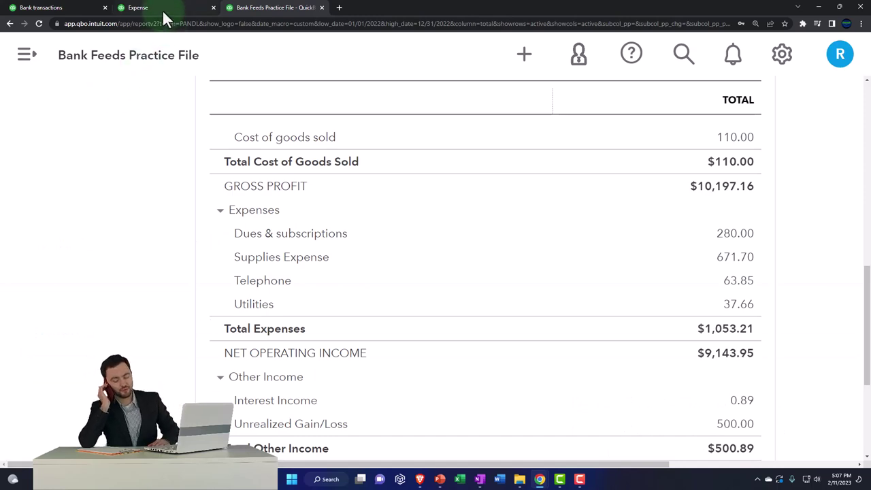
Compare the Visa credit card liability on the Balance Sheet with the card's QuickBooks balance on the Banking page.
{"action": "key", "text": "alt+Left"}
{"action": "scroll", "coordinate": [436, 328], "scroll_direction": "down", "scroll_amount": 1}
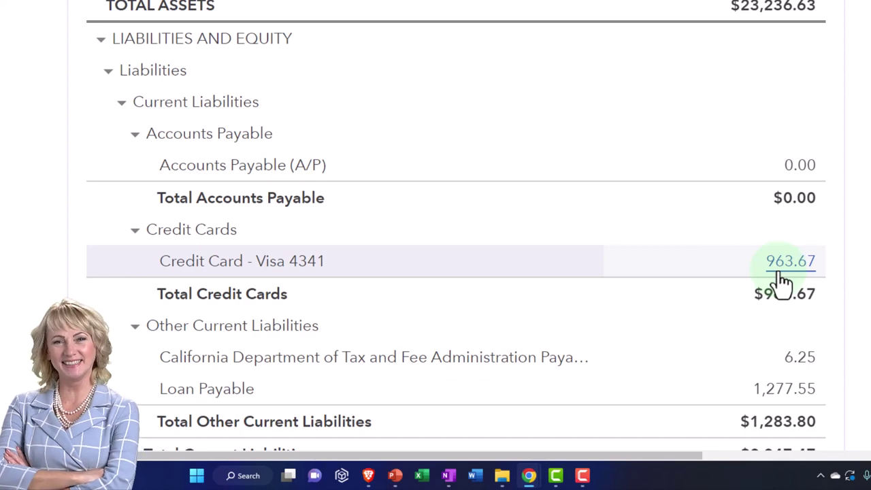
{"action": "left_click", "coordinate": [780, 272]}
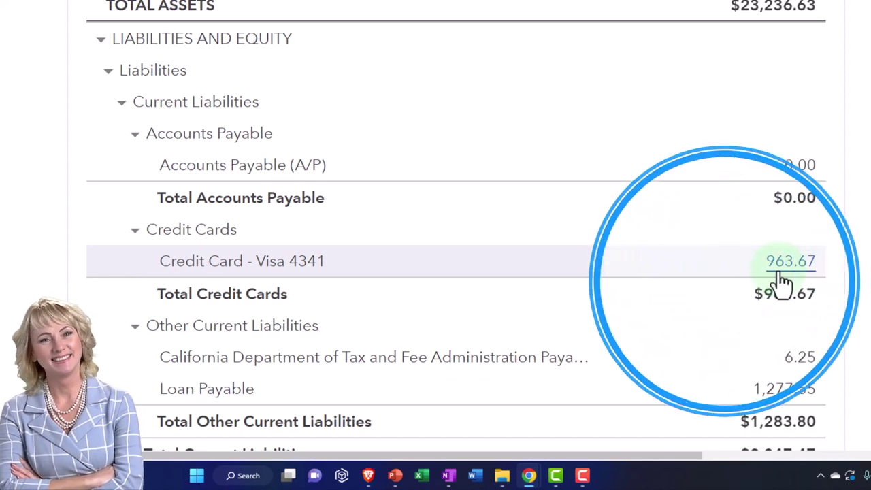
{"action": "left_click", "coordinate": [73, 5]}
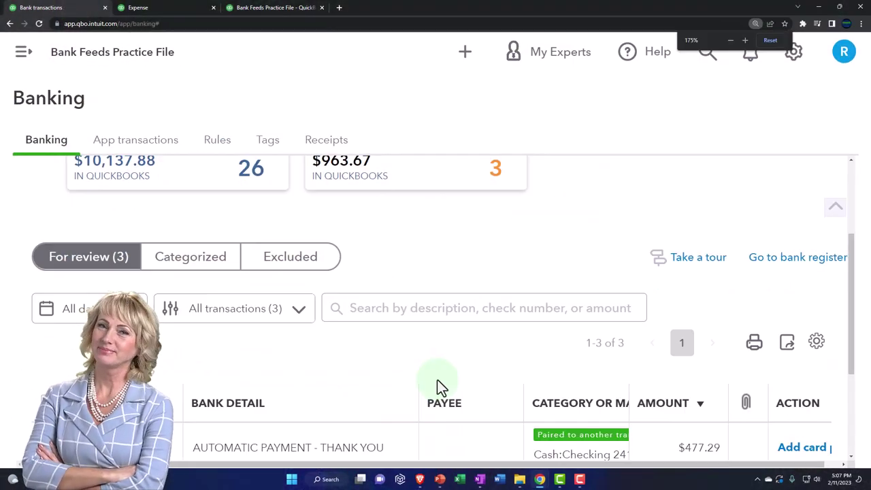
{"action": "scroll", "coordinate": [490, 372], "scroll_direction": "up", "scroll_amount": 3}
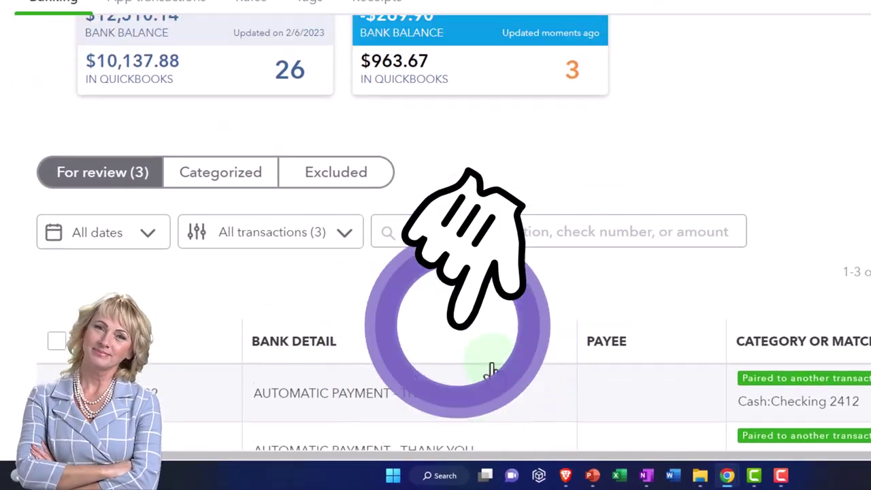